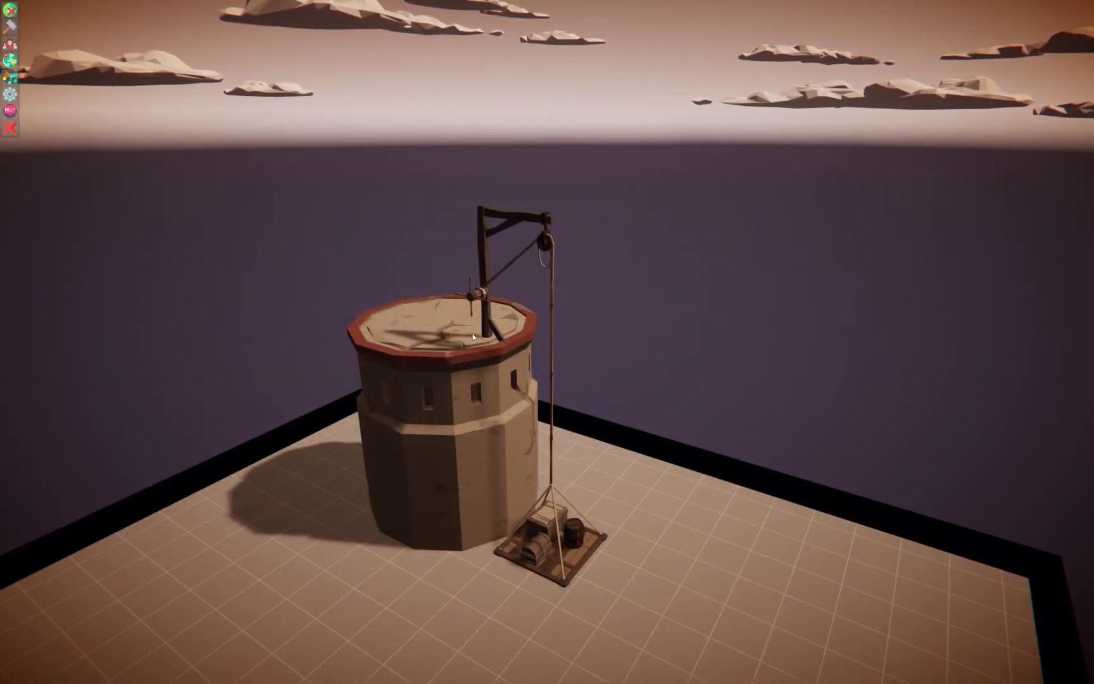
Step: Run the finished crane's Lift animation to watch the loaded platform rise and lower
{"action": "left_click", "coordinate": [473, 333]}
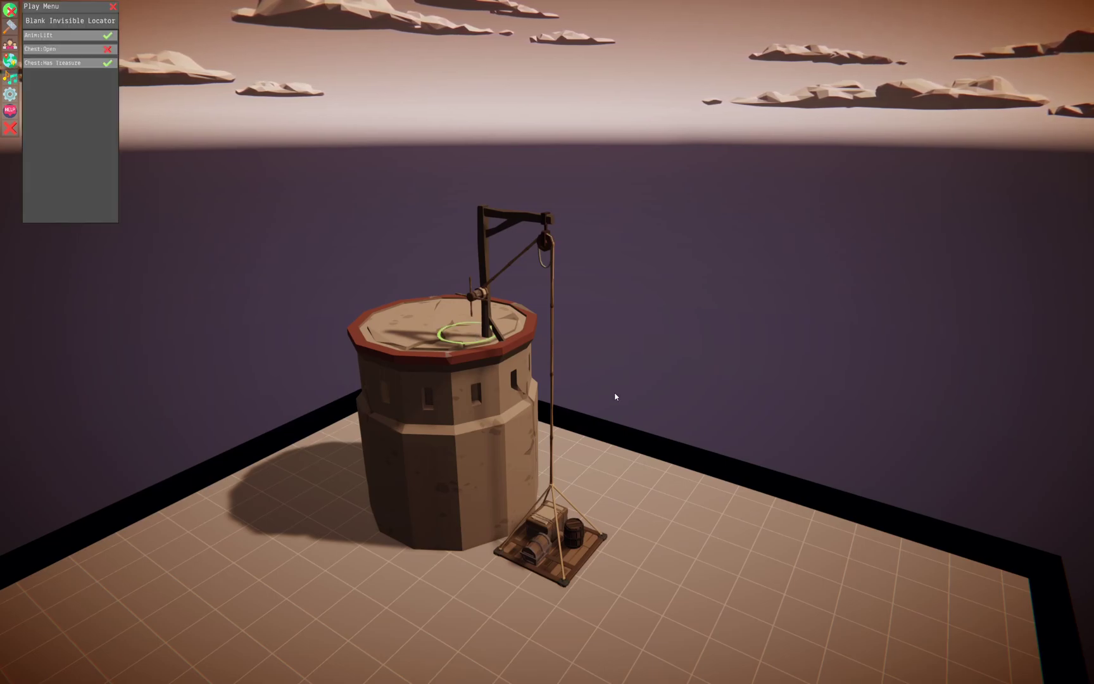
{"action": "left_click", "coordinate": [66, 37]}
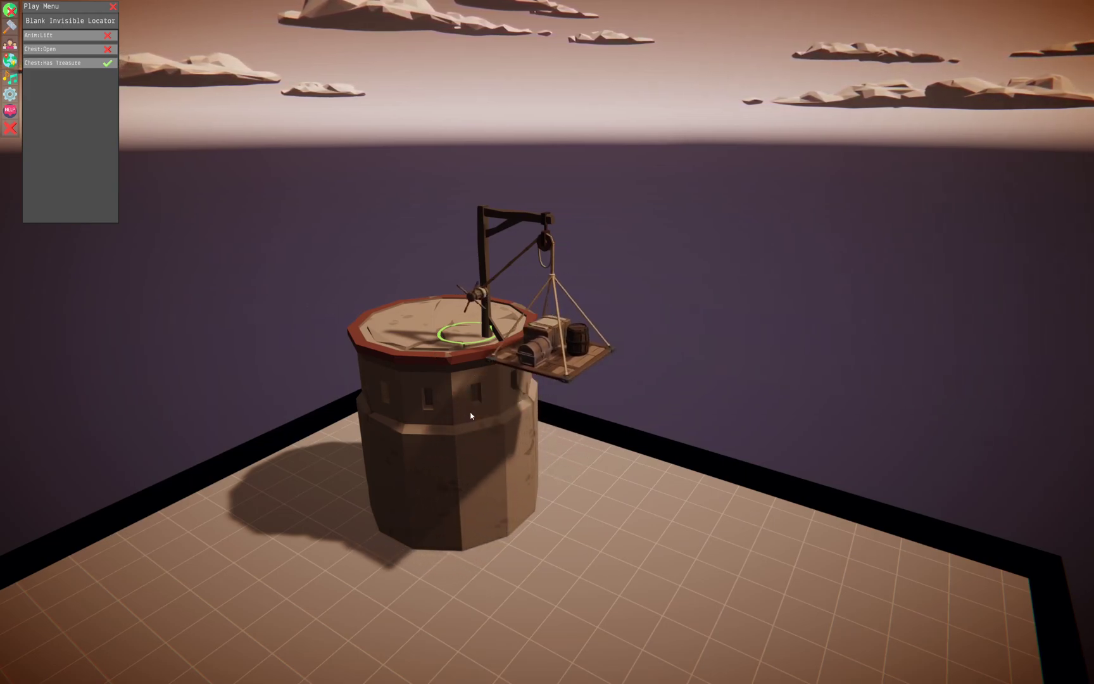
{"action": "left_click", "coordinate": [45, 38]}
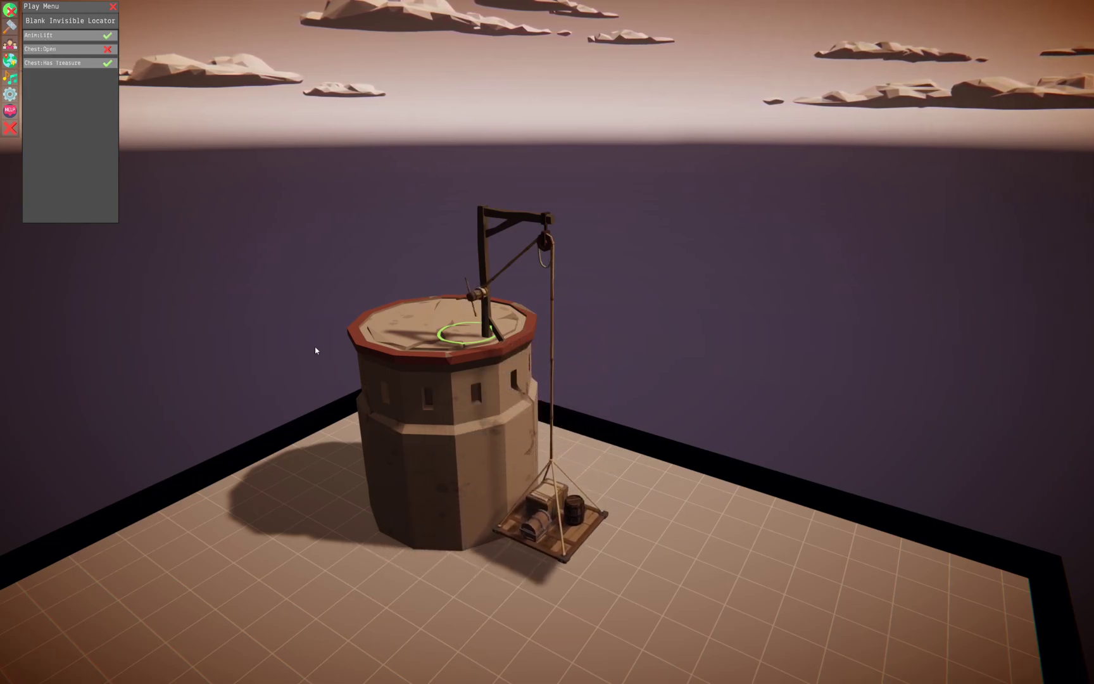
{"action": "left_click", "coordinate": [356, 500]}
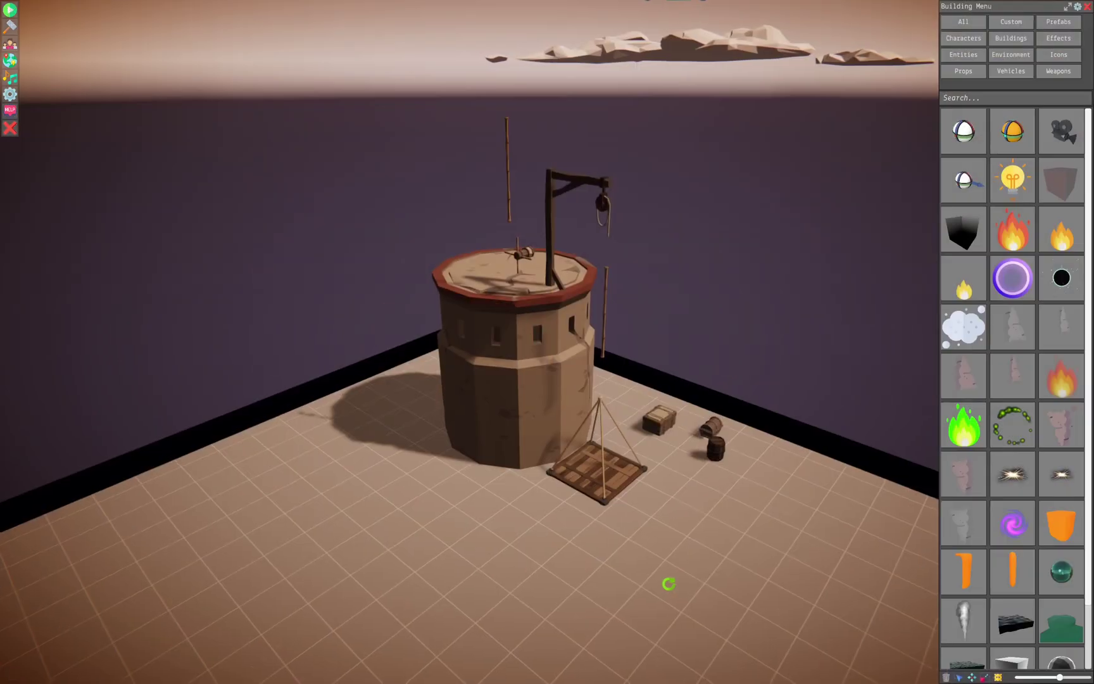
Step: Raise the hanging platform beneath the crane's hook to a vertical position of about 5.11
{"action": "middle_click_drag", "start_coordinate": [670, 583], "coordinate": [637, 578]}
{"action": "mouse_move", "coordinate": [637, 578]}
{"action": "right_mouse_down"}
{"action": "mouse_move", "coordinate": [581, 573]}
{"action": "mouse_move", "coordinate": [653, 586]}
{"action": "right_mouse_up"}
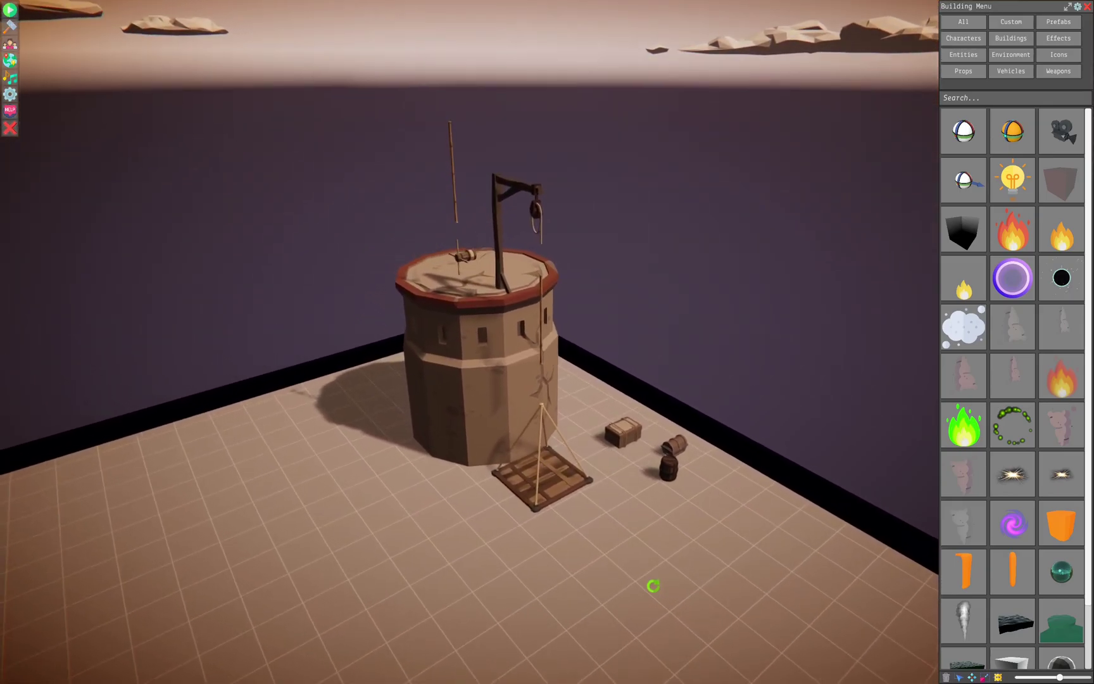
{"action": "key", "text": "w"}
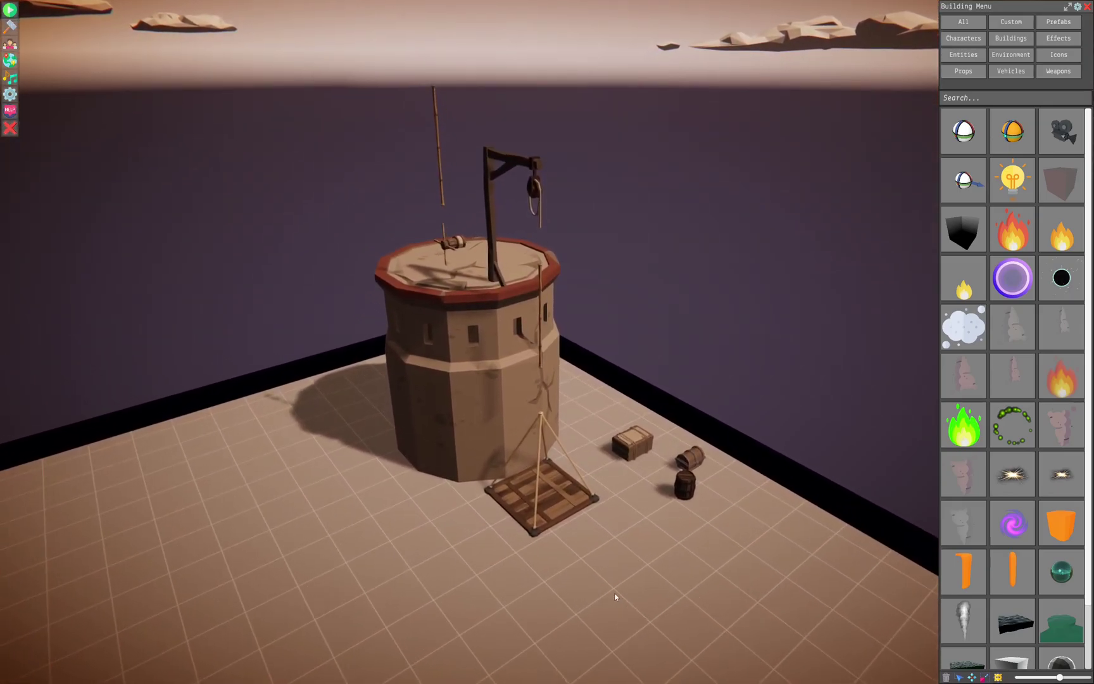
{"action": "right_click_drag", "start_coordinate": [658, 613], "coordinate": [635, 584]}
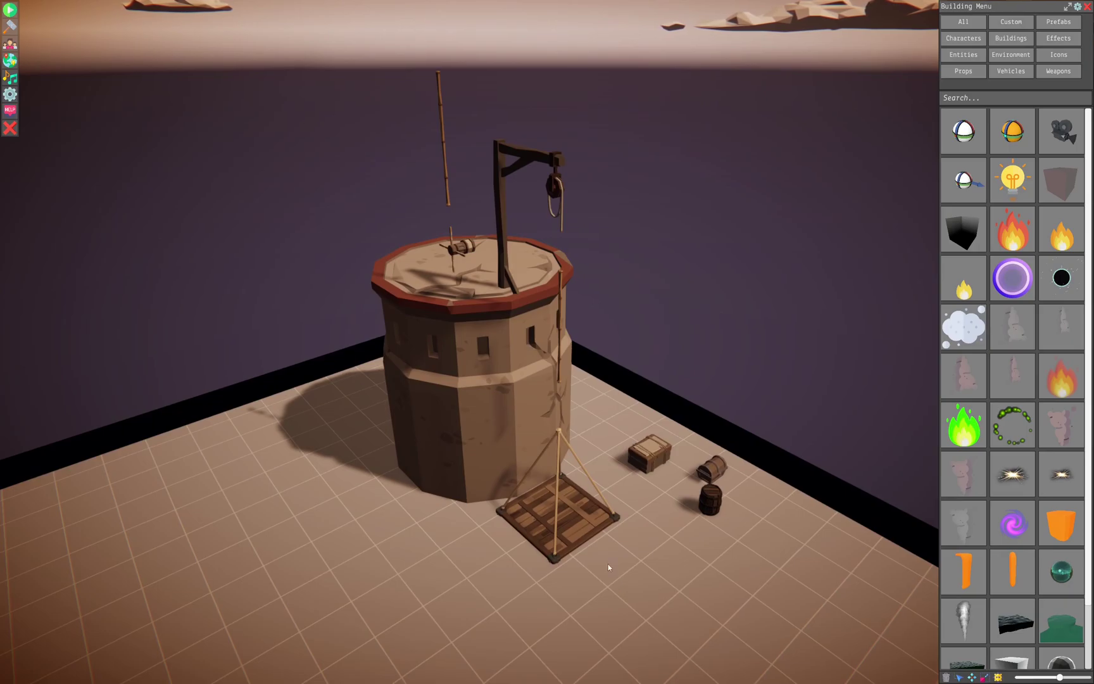
{"action": "left_click", "coordinate": [574, 531]}
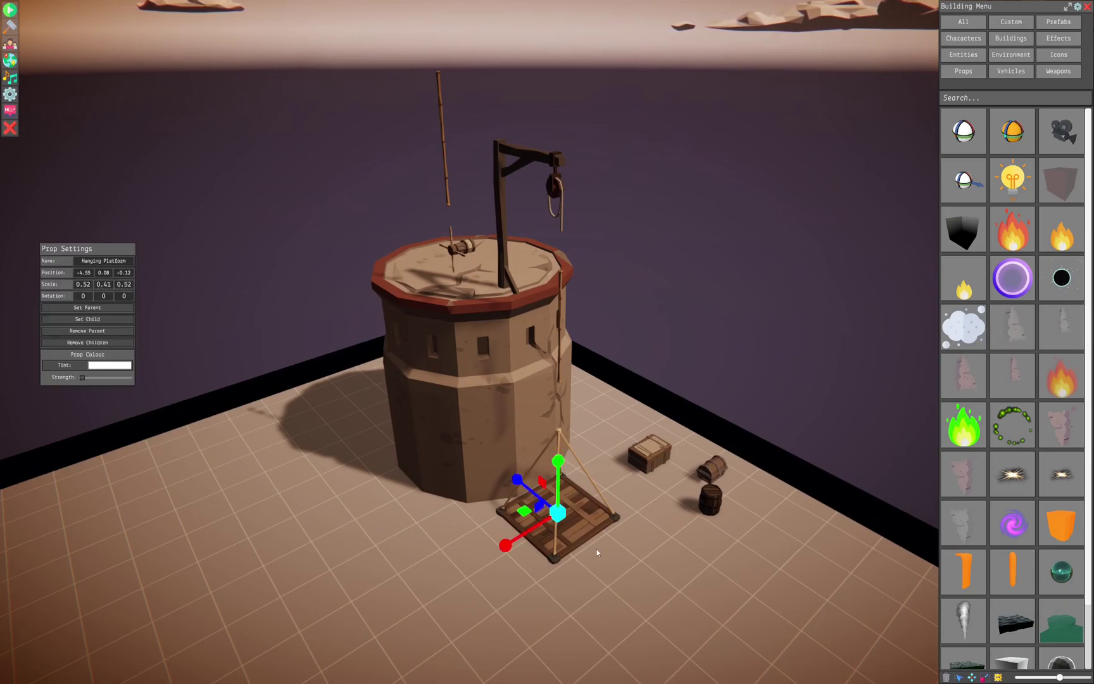
{"action": "key", "text": "Tab"}
{"action": "key", "text": "Tab"}
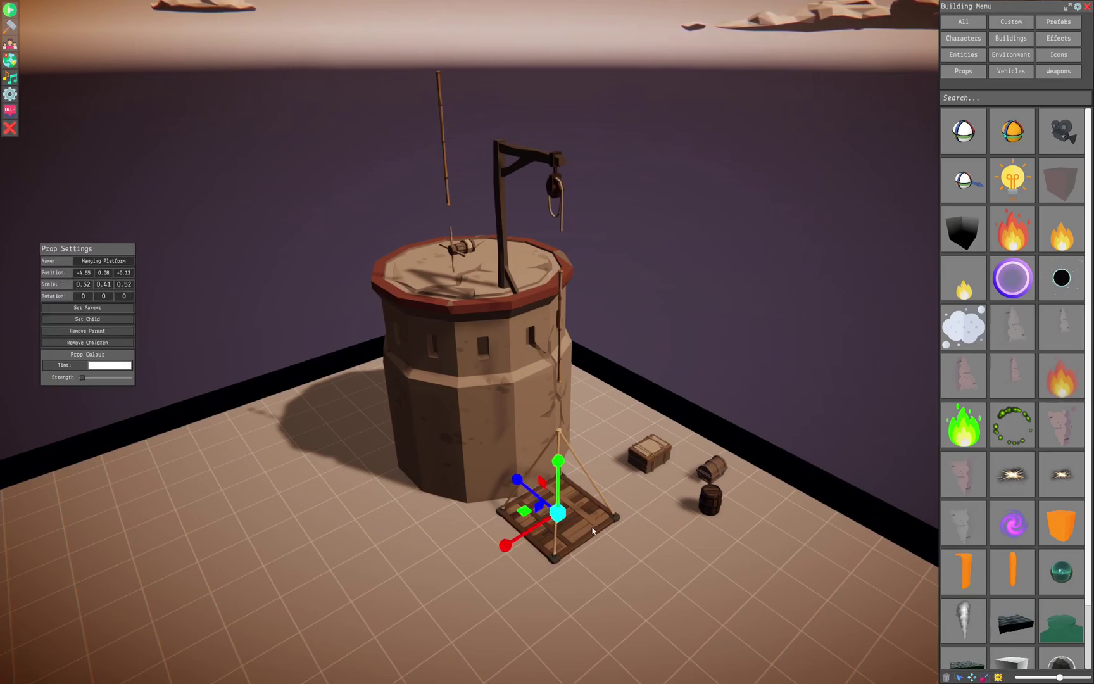
{"action": "right_click_drag", "start_coordinate": [668, 509], "coordinate": [682, 508]}
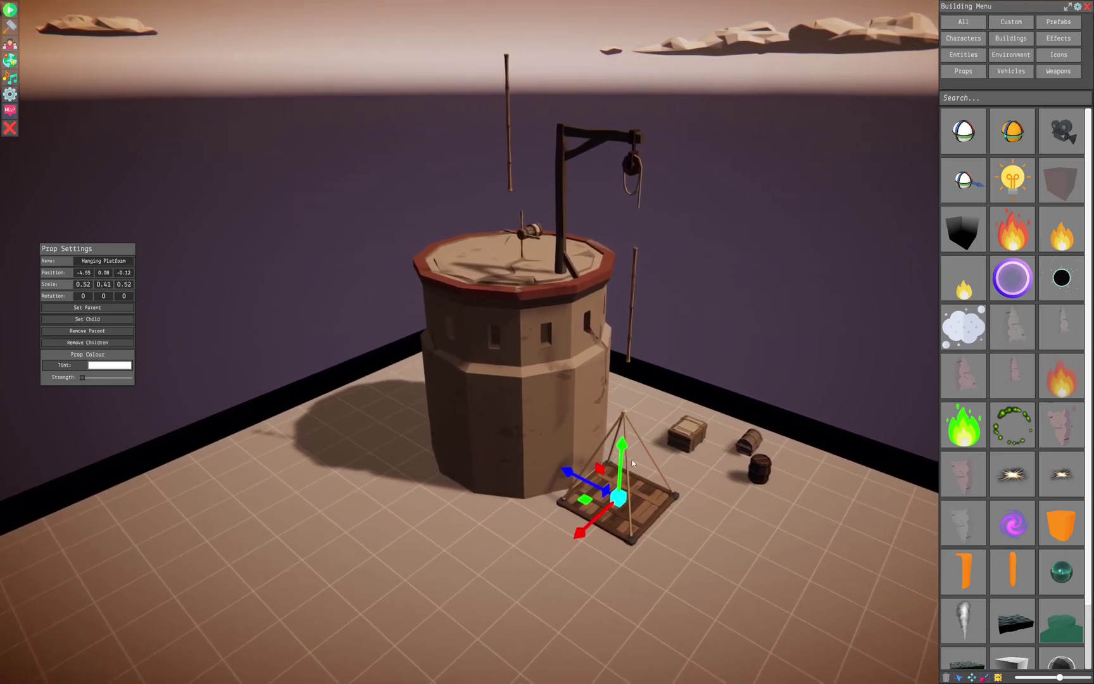
{"action": "left_click_drag", "start_coordinate": [624, 451], "coordinate": [660, 244]}
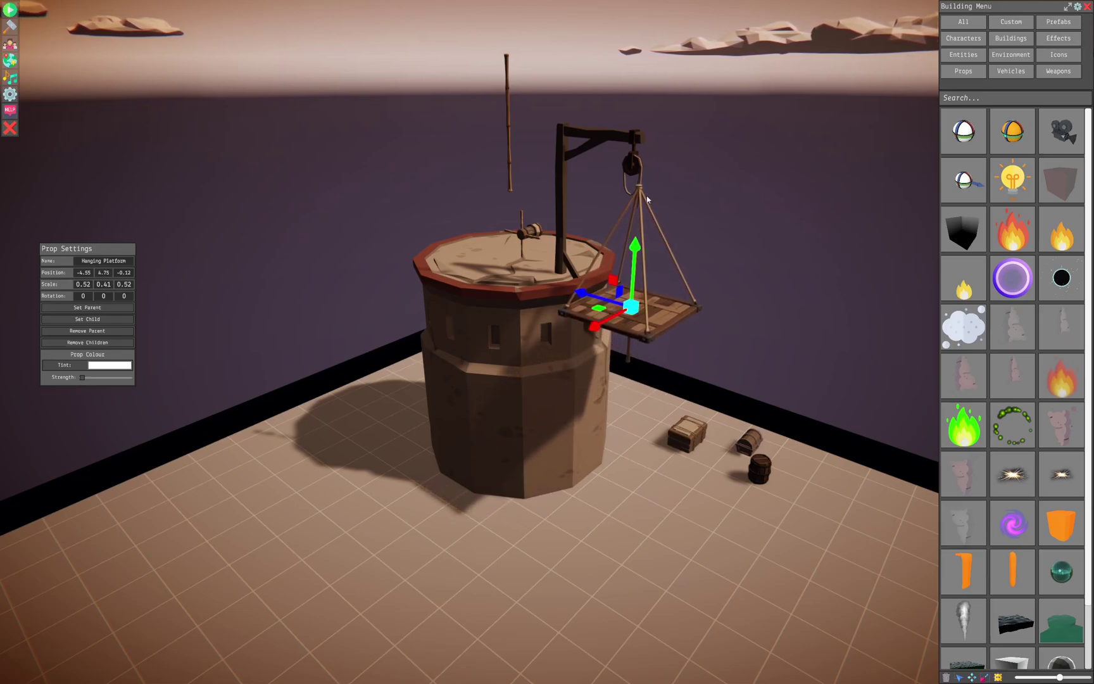
{"action": "right_click_drag", "start_coordinate": [660, 244], "coordinate": [694, 357]}
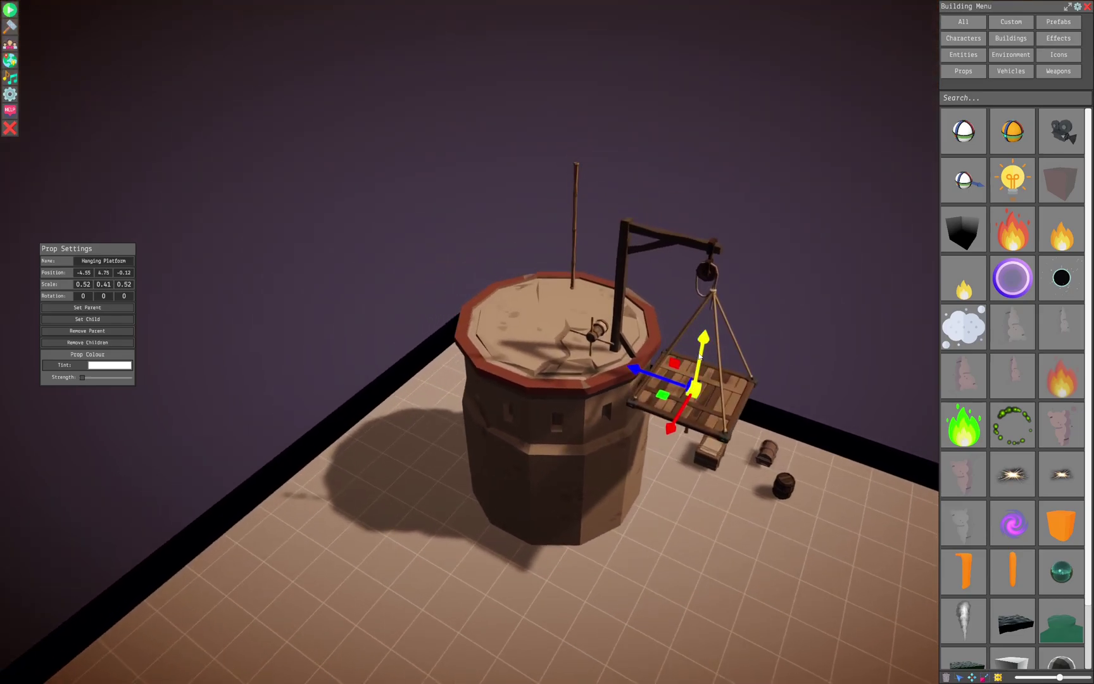
{"action": "left_click_drag", "start_coordinate": [697, 361], "coordinate": [707, 340]}
{"action": "right_click_drag", "start_coordinate": [708, 340], "coordinate": [728, 293]}
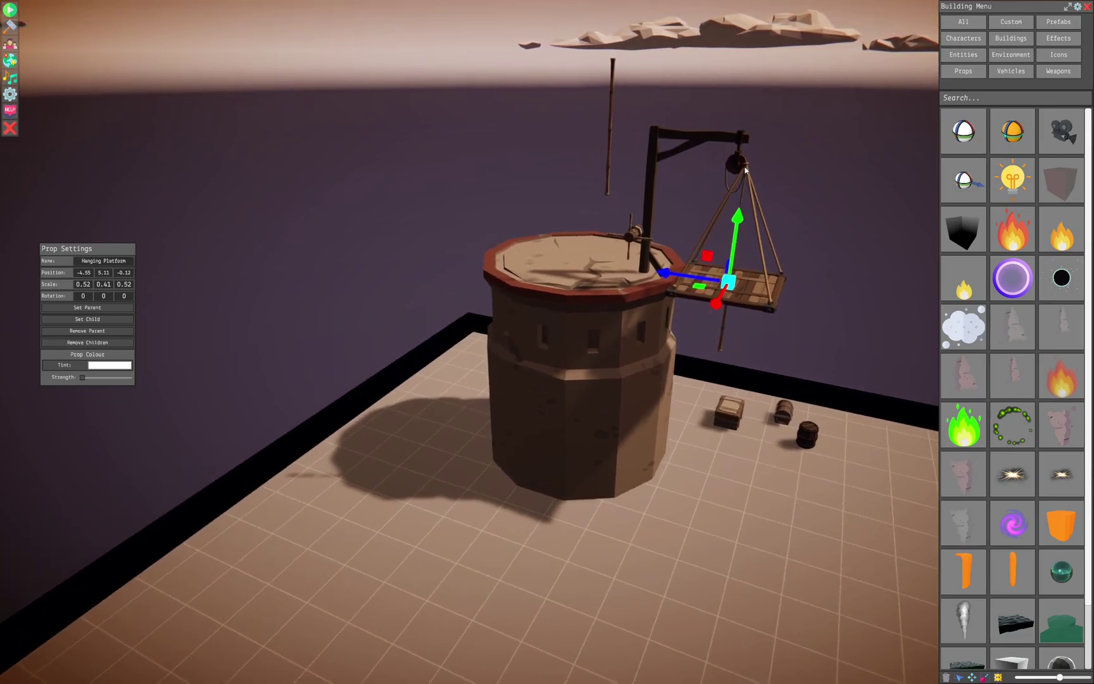
Step: Shrink the hanging platform vertically to a scale of about 0.30 to shorten its ropes
{"action": "left_click", "coordinate": [751, 187]}
{"action": "left_click", "coordinate": [757, 279]}
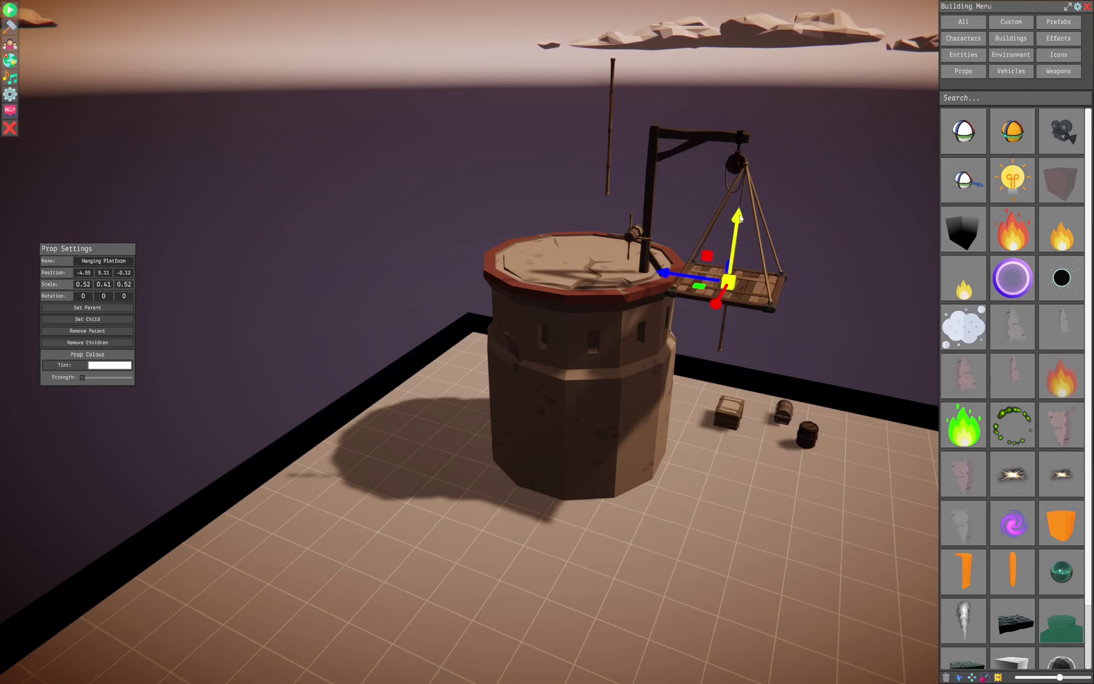
{"action": "left_click_drag", "start_coordinate": [741, 218], "coordinate": [745, 236]}
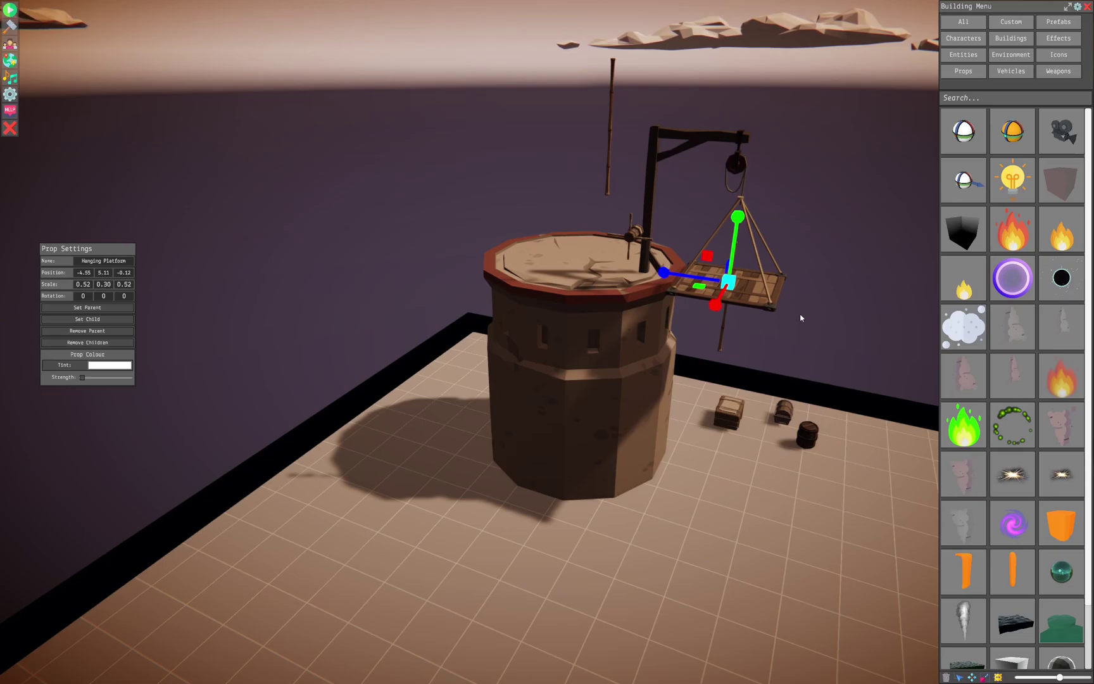
Step: Lower the hanging platform back onto the ground beside the tower and deselect it
{"action": "right_click_drag", "start_coordinate": [801, 317], "coordinate": [728, 329]}
{"action": "left_click_drag", "start_coordinate": [477, 243], "coordinate": [506, 459]}
{"action": "right_click_drag", "start_coordinate": [608, 504], "coordinate": [719, 592]}
{"action": "left_click", "coordinate": [719, 593]}
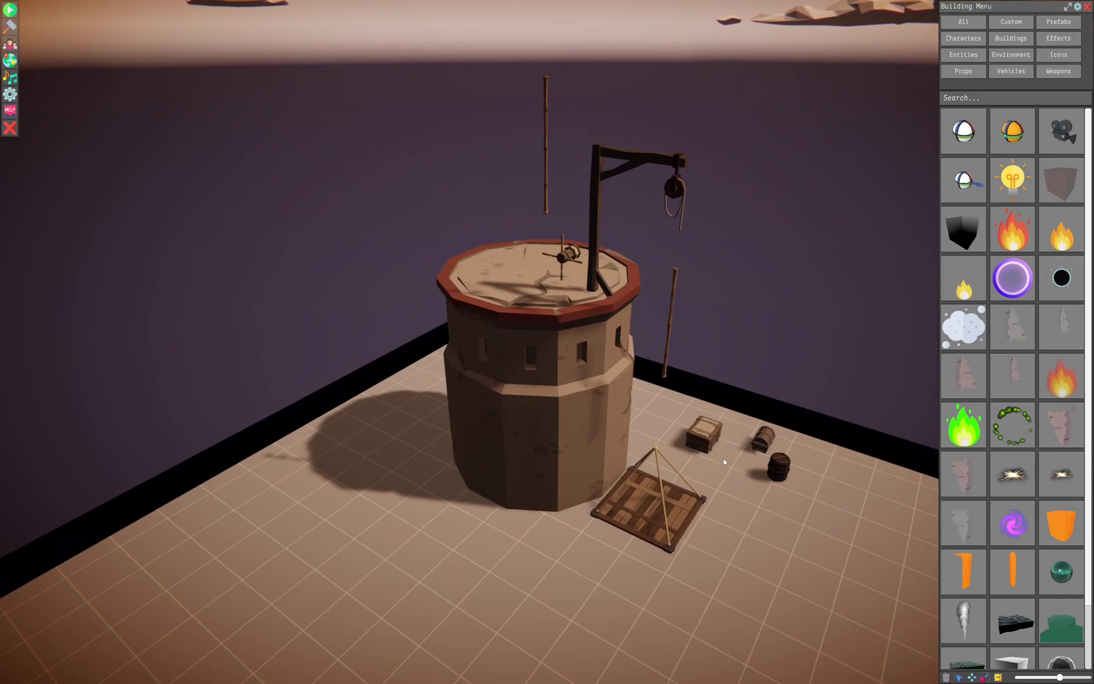
Step: Place a custom animation locator beside the hanging platform, naming the prop Anim and its animation Lift
{"action": "right_click_drag", "start_coordinate": [801, 522], "coordinate": [789, 502]}
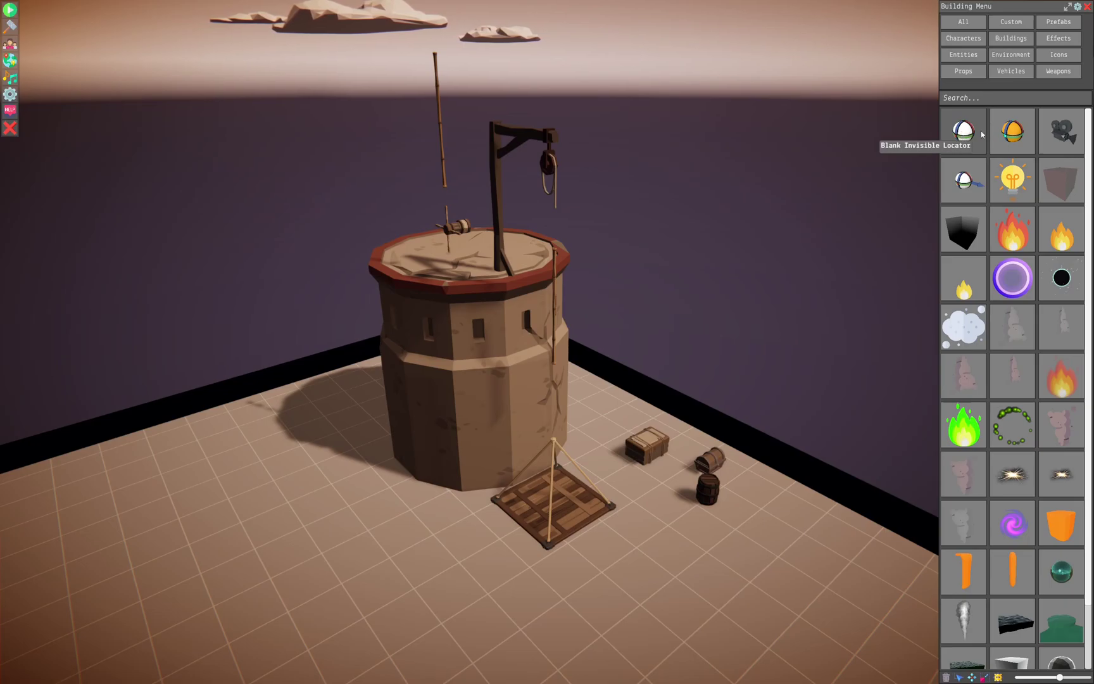
{"action": "left_click", "coordinate": [1014, 134]}
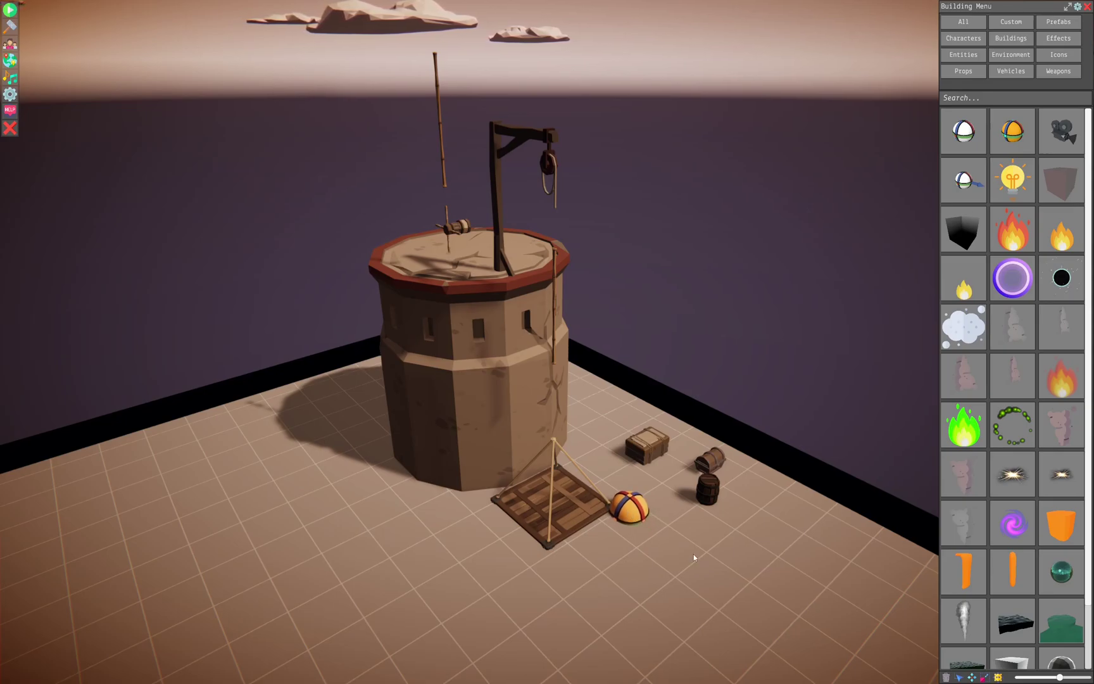
{"action": "left_click", "coordinate": [630, 508]}
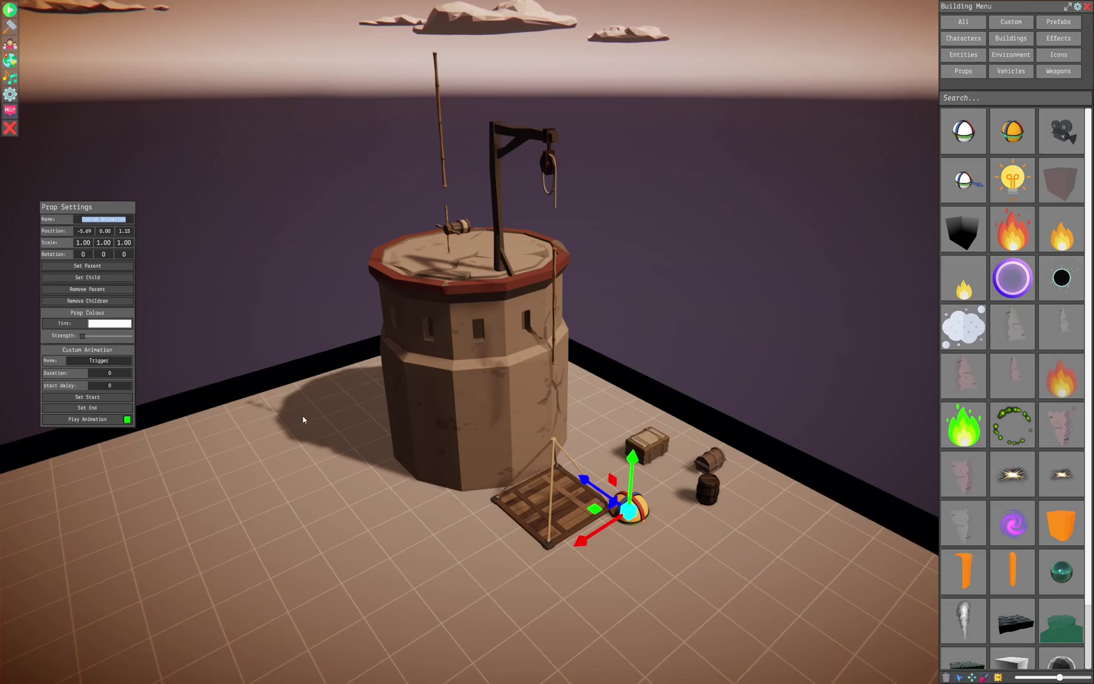
{"action": "type", "text": "Anim"}
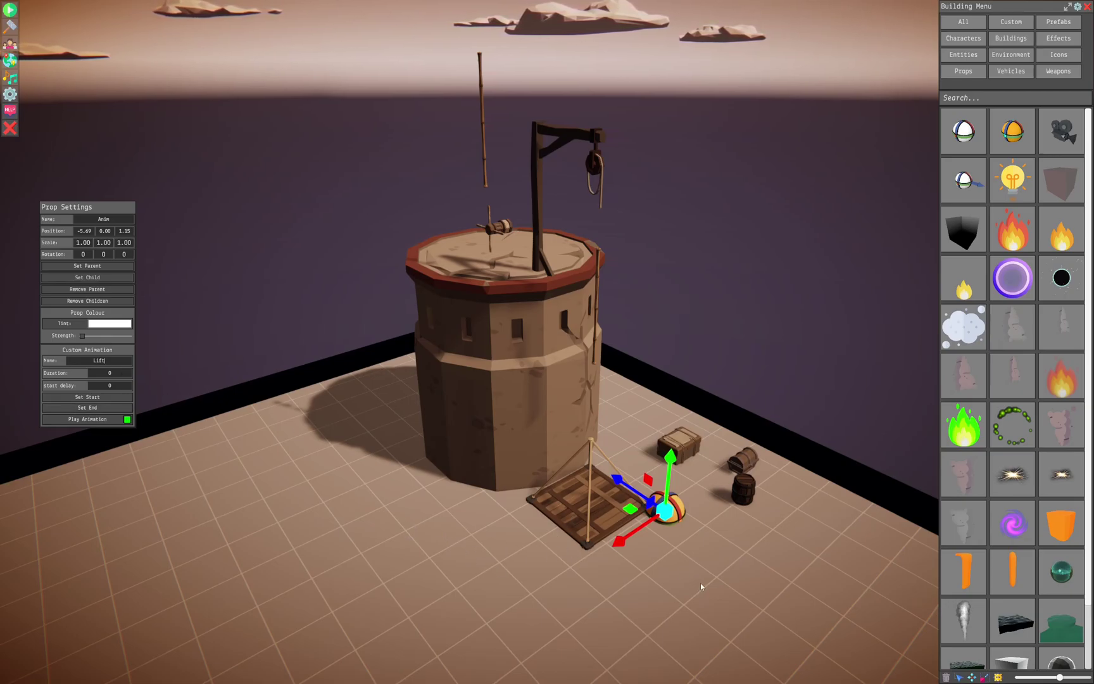
Step: Copy the Anim locator and place four duplicates on the open ground beyond the barrel and chests
{"action": "left_click", "coordinate": [684, 522]}
{"action": "left_click", "coordinate": [676, 513]}
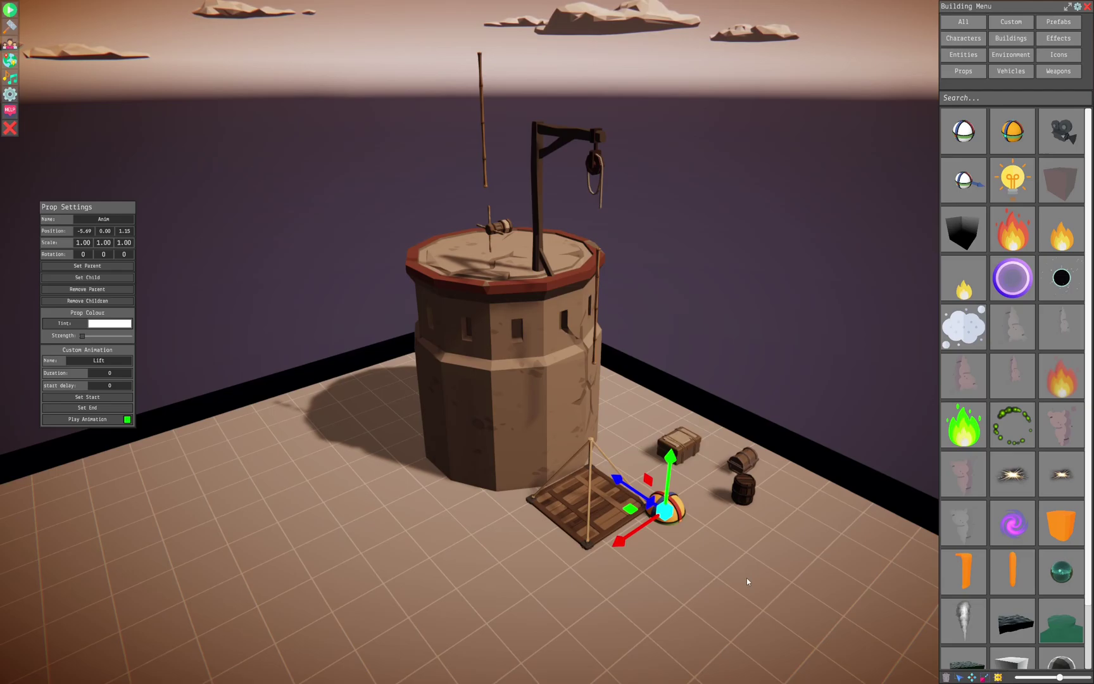
{"action": "key", "text": "ctrl+c"}
{"action": "left_click", "coordinate": [811, 554]}
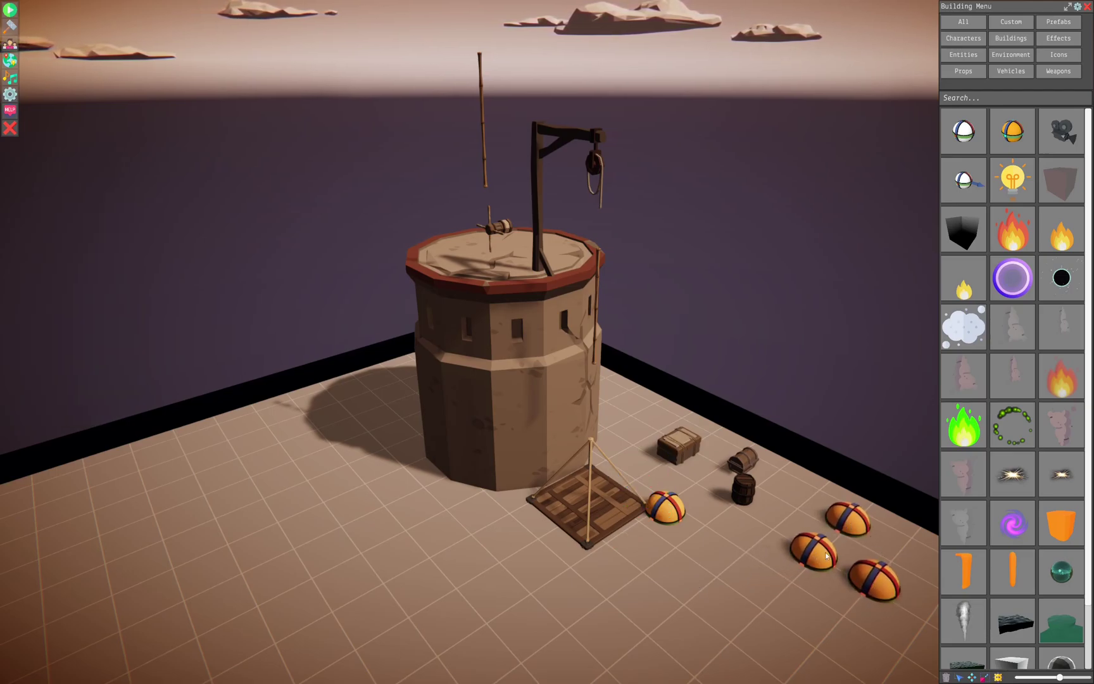
{"action": "left_click", "coordinate": [898, 538]}
Step: Examine the name and animation settings carried over to the duplicated locators
{"action": "middle_click_drag", "start_coordinate": [738, 654], "coordinate": [607, 560]}
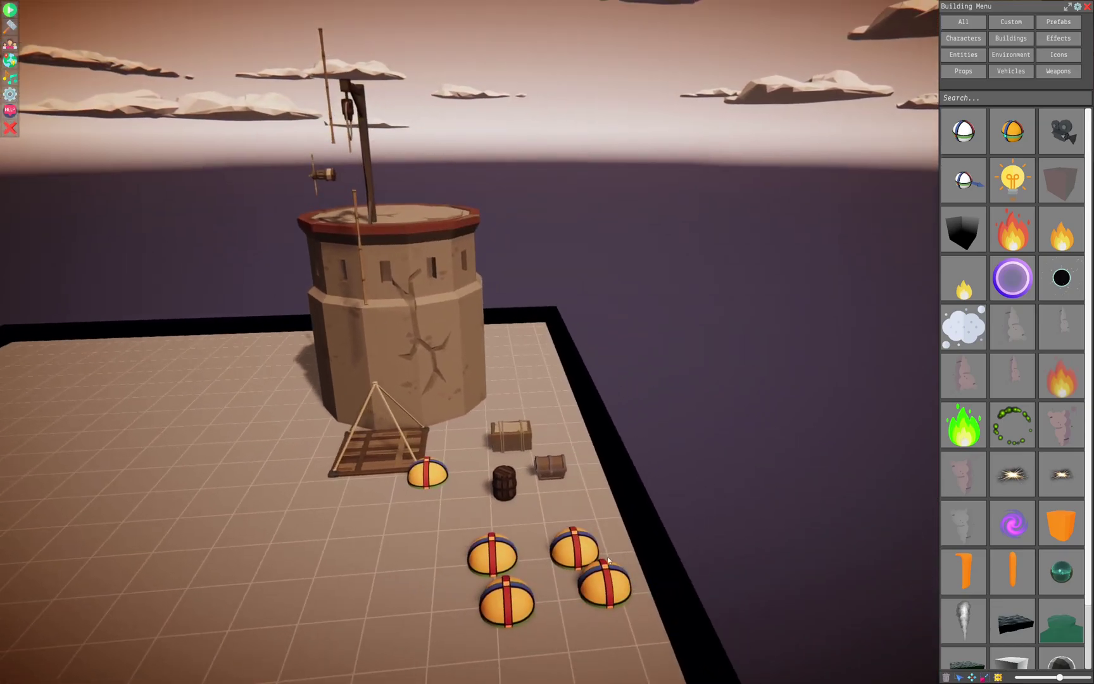
{"action": "left_click", "coordinate": [607, 560]}
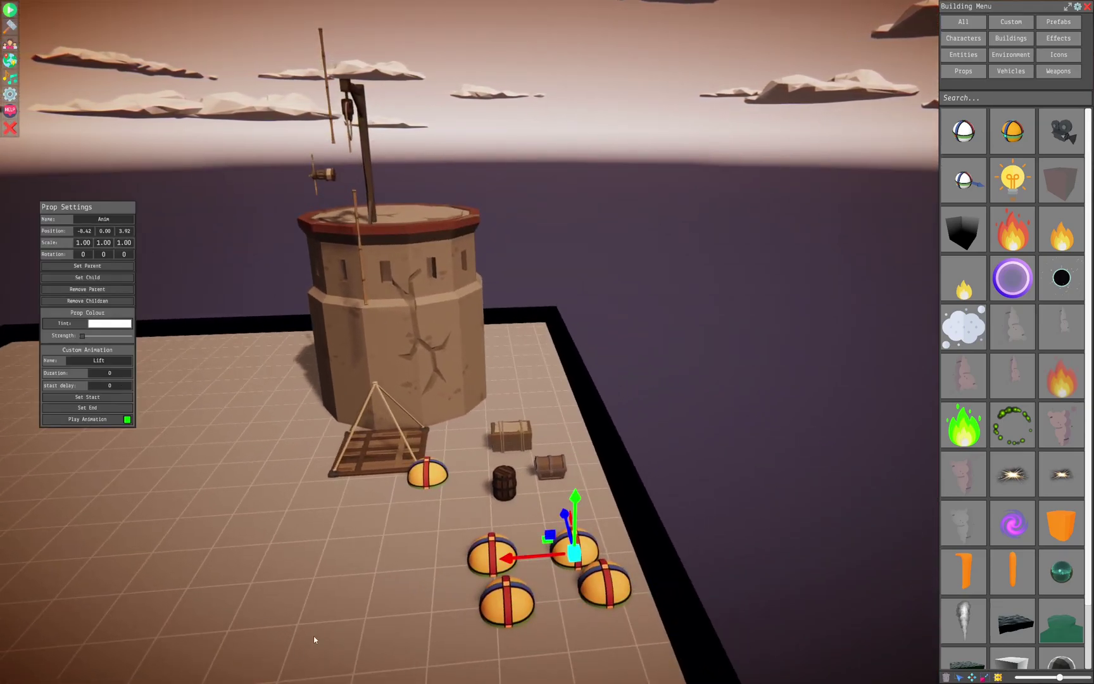
{"action": "middle_click_drag", "start_coordinate": [314, 640], "coordinate": [483, 550]}
{"action": "left_click", "coordinate": [491, 544]}
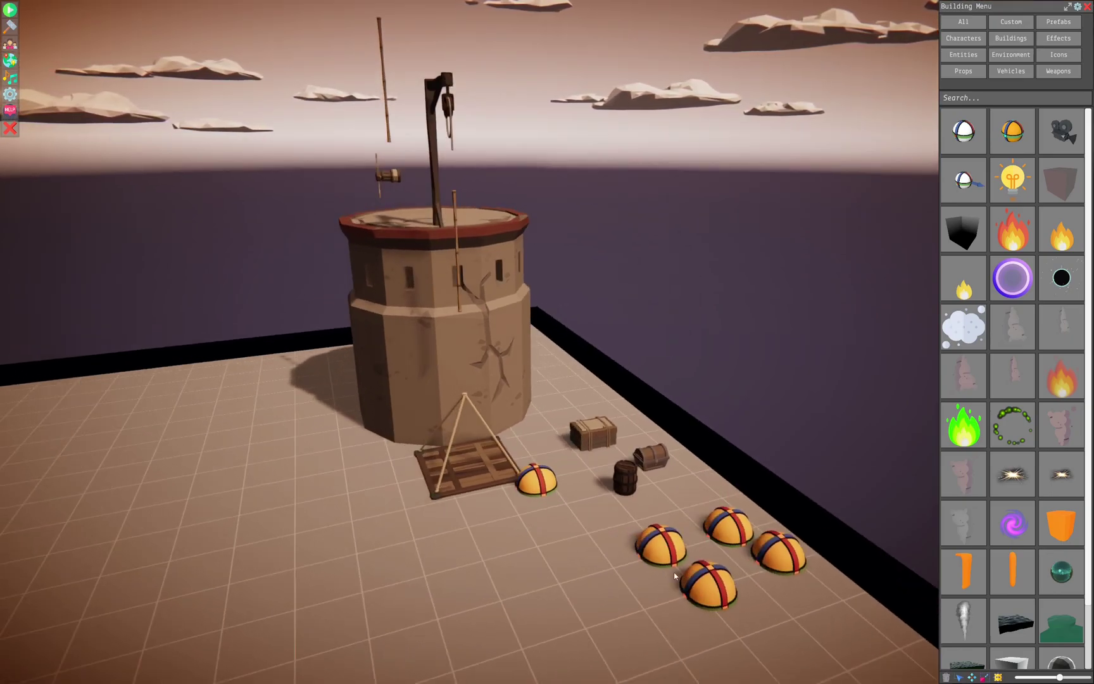
Step: Try nudging the original Anim locator beside the platform slightly up and back down
{"action": "left_click", "coordinate": [537, 482]}
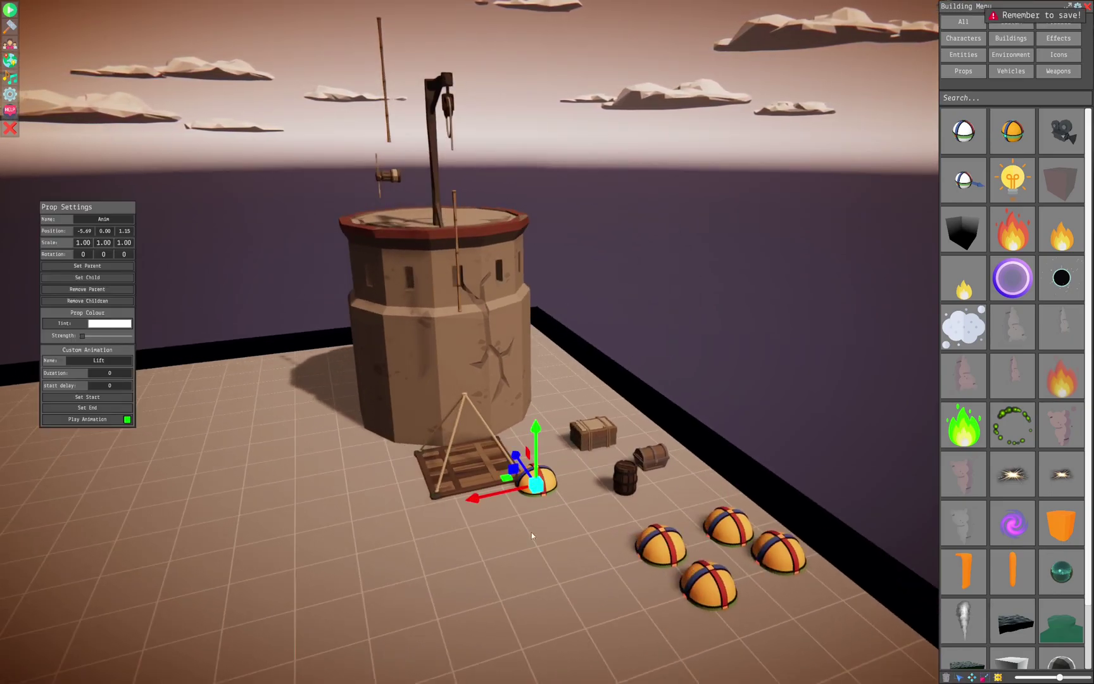
{"action": "middle_click_drag", "start_coordinate": [532, 536], "coordinate": [650, 585]}
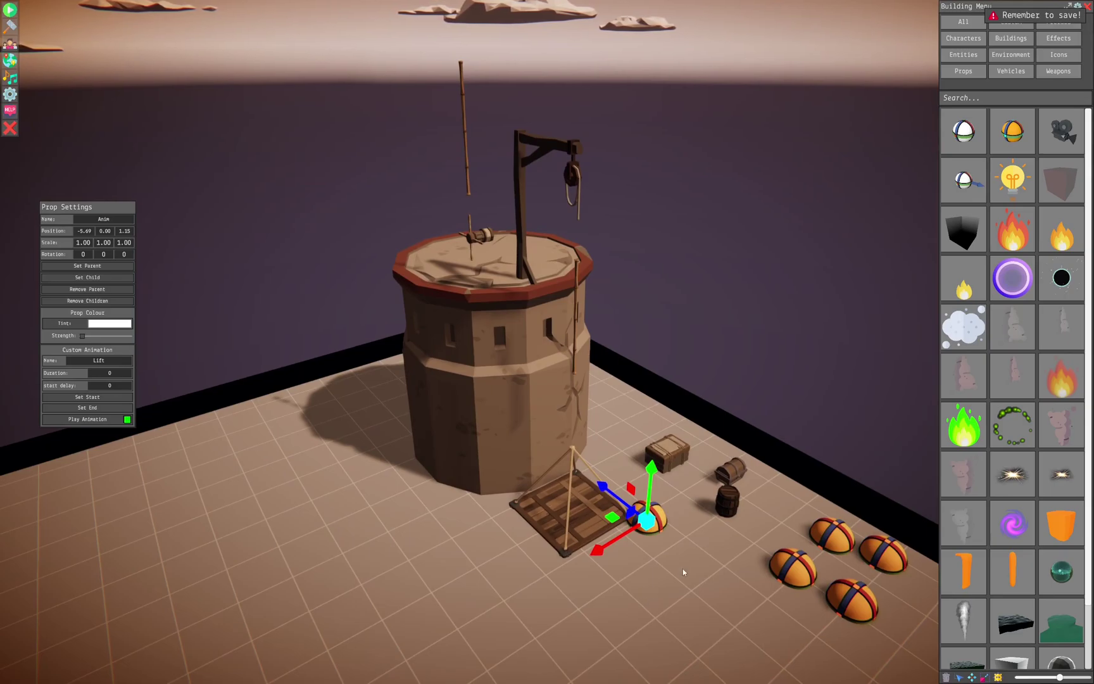
{"action": "left_click", "coordinate": [568, 515]}
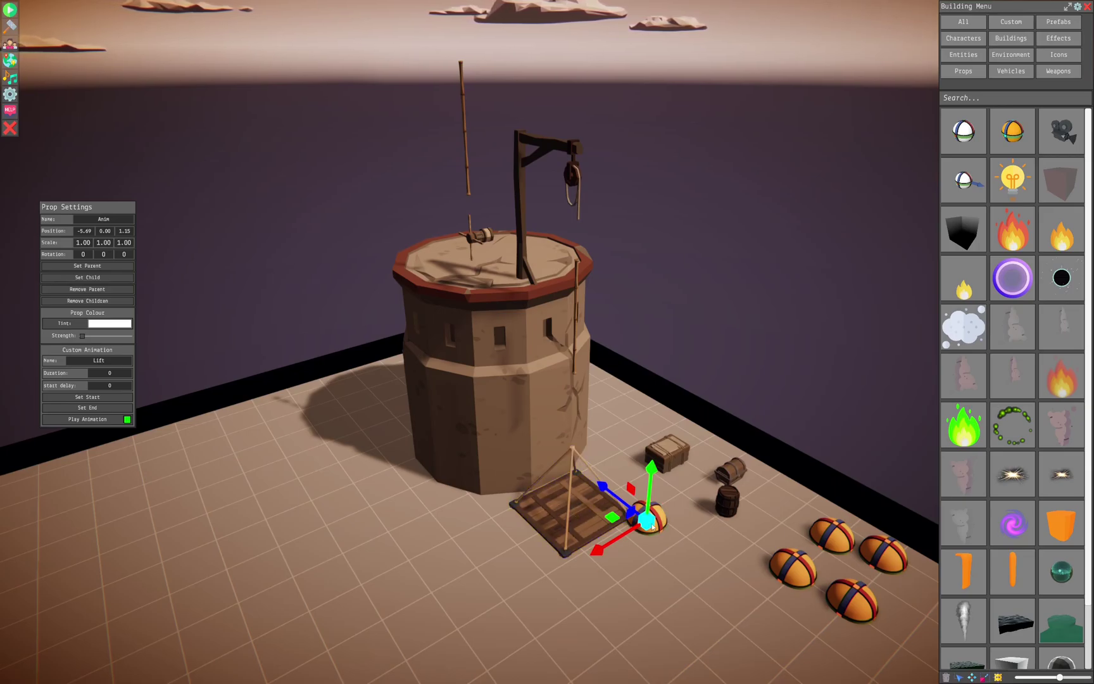
{"action": "mouse_move", "coordinate": [647, 488]}
{"action": "left_mouse_down"}
{"action": "mouse_move", "coordinate": [654, 425]}
{"action": "mouse_move", "coordinate": [649, 488]}
{"action": "left_mouse_up"}
{"action": "middle_click_drag", "start_coordinate": [650, 542], "coordinate": [653, 535]}
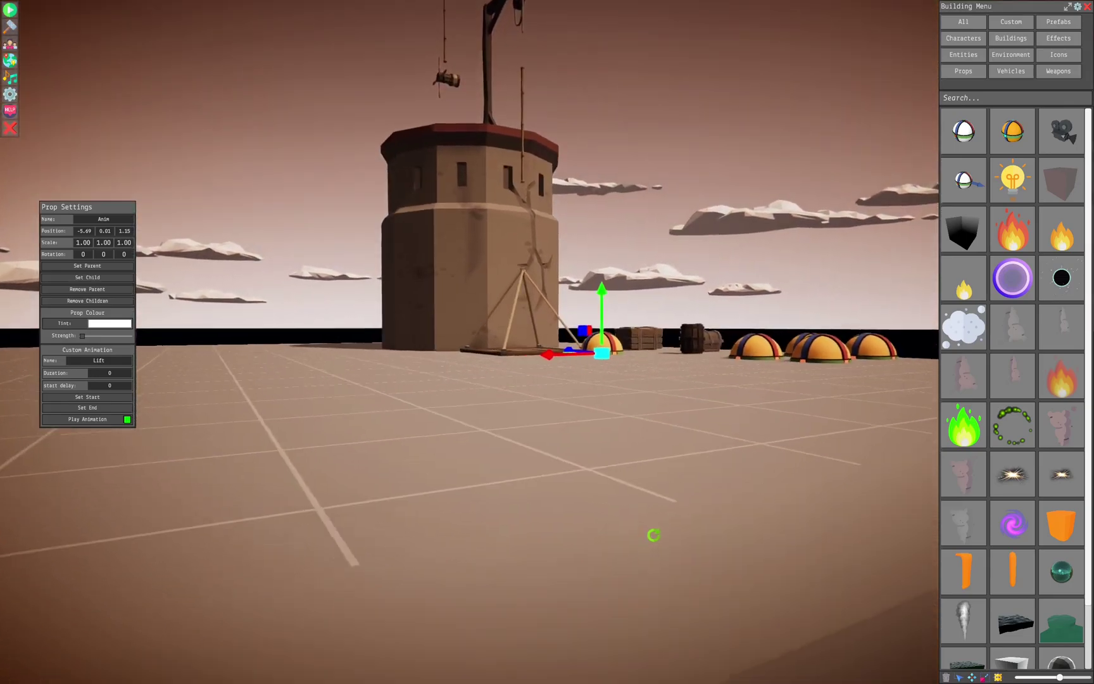
{"action": "mouse_move", "coordinate": [654, 535]}
{"action": "right_mouse_down"}
{"action": "mouse_move", "coordinate": [652, 550]}
{"action": "mouse_move", "coordinate": [598, 525]}
{"action": "mouse_move", "coordinate": [661, 526]}
{"action": "right_mouse_up"}
{"action": "scroll", "coordinate": [586, 508], "scroll_direction": "up", "scroll_amount": 3}
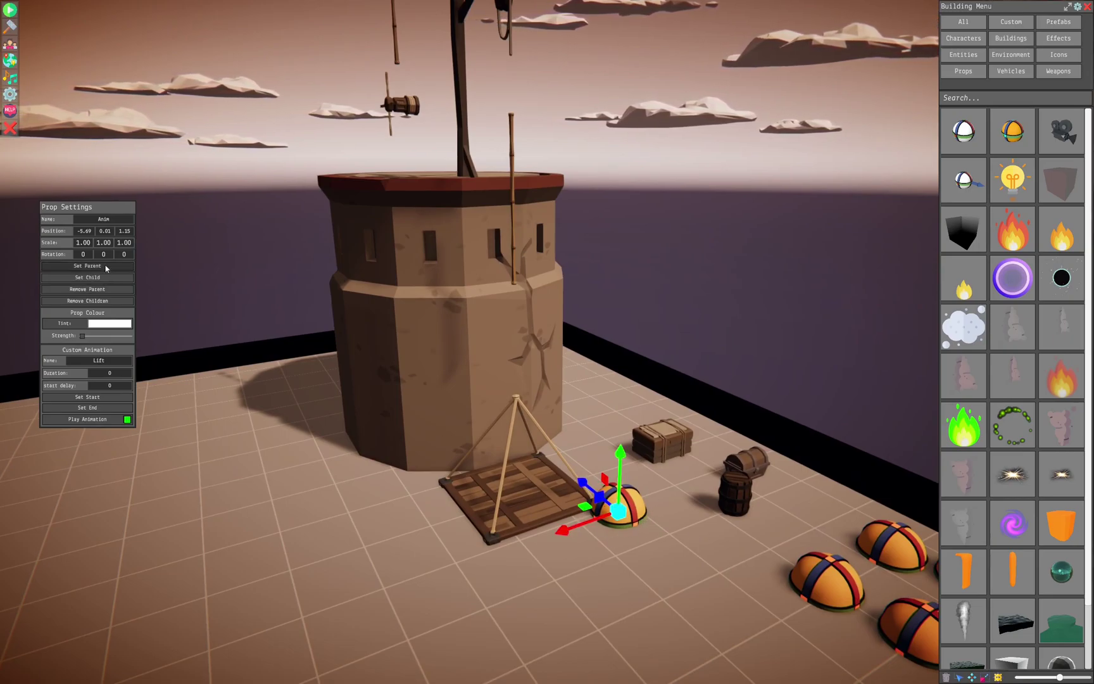
{"action": "mouse_move", "coordinate": [610, 565]}
{"action": "middle_mouse_down"}
{"action": "mouse_move", "coordinate": [620, 564]}
{"action": "mouse_move", "coordinate": [605, 565]}
{"action": "middle_mouse_up"}
{"action": "right_click_drag", "start_coordinate": [606, 564], "coordinate": [647, 545]}
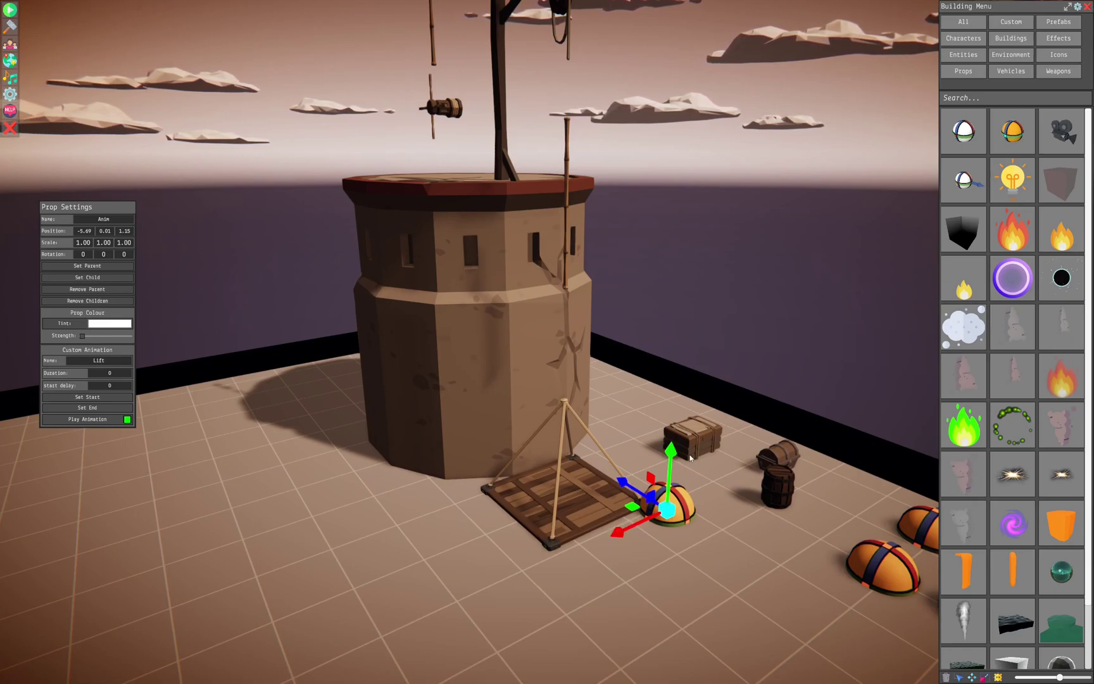
{"action": "left_click_drag", "start_coordinate": [670, 453], "coordinate": [726, 461]}
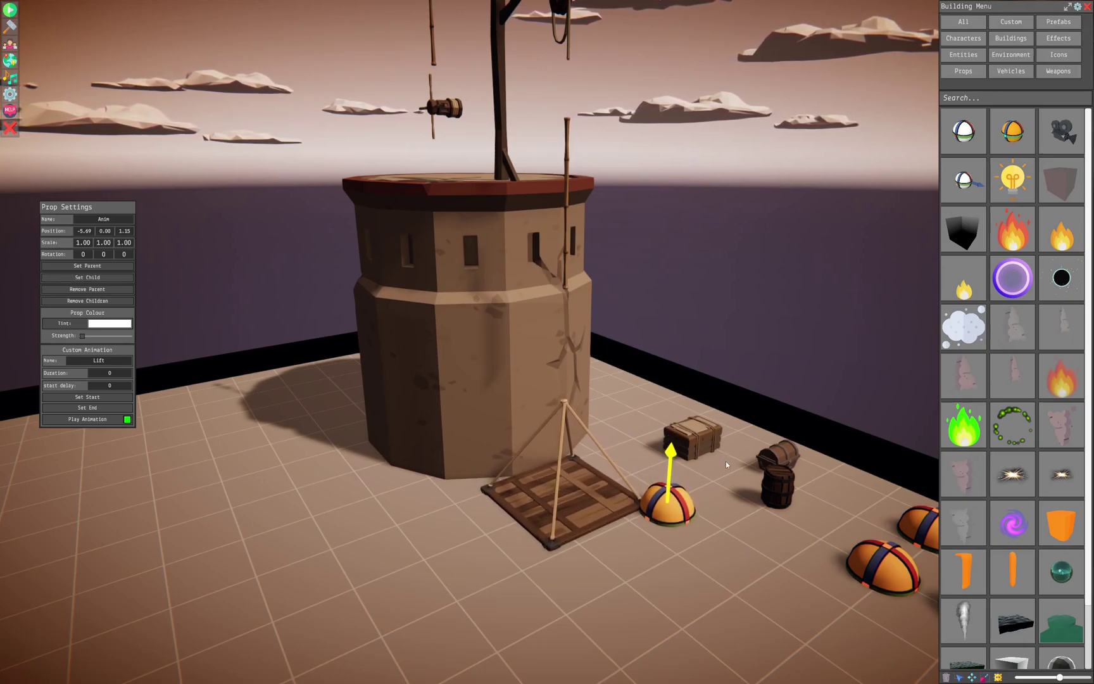
{"action": "left_click_drag", "start_coordinate": [726, 462], "coordinate": [724, 468]}
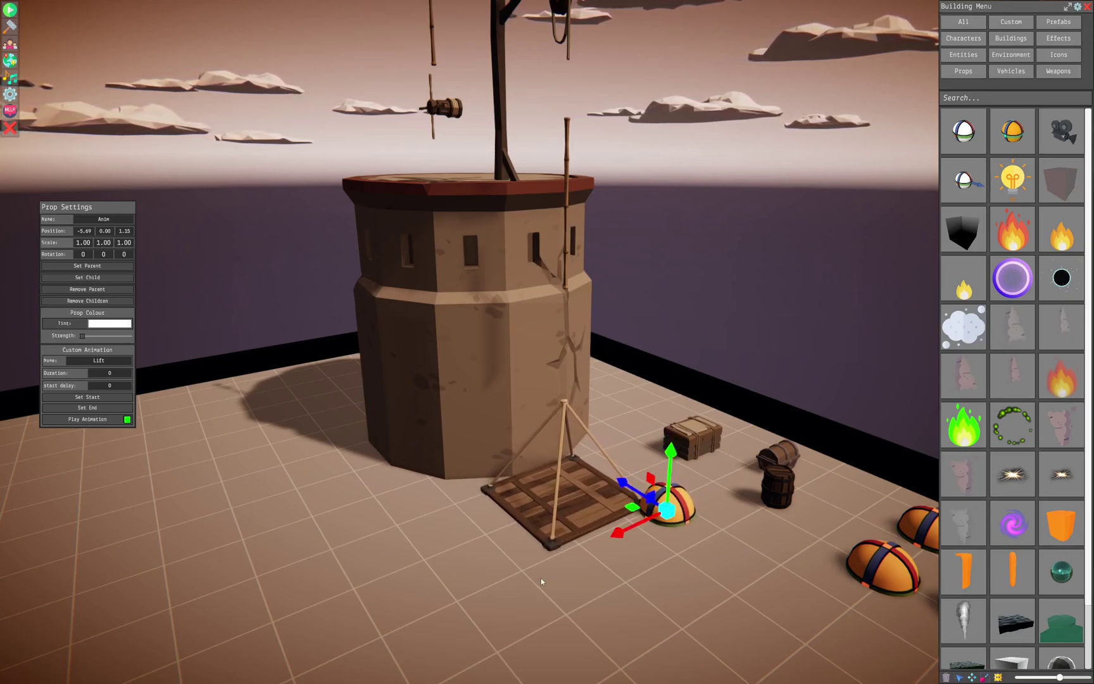
Step: Set the start state of the Lift animation on the Anim locator beside the platform
{"action": "left_click", "coordinate": [71, 421]}
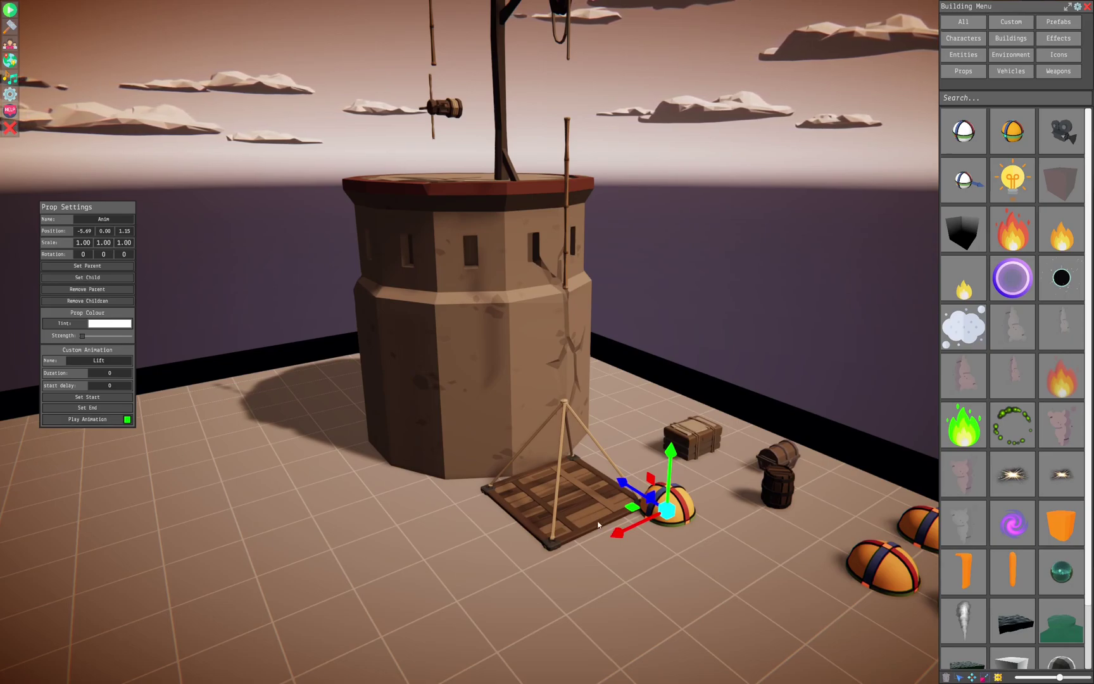
{"action": "left_click", "coordinate": [83, 399]}
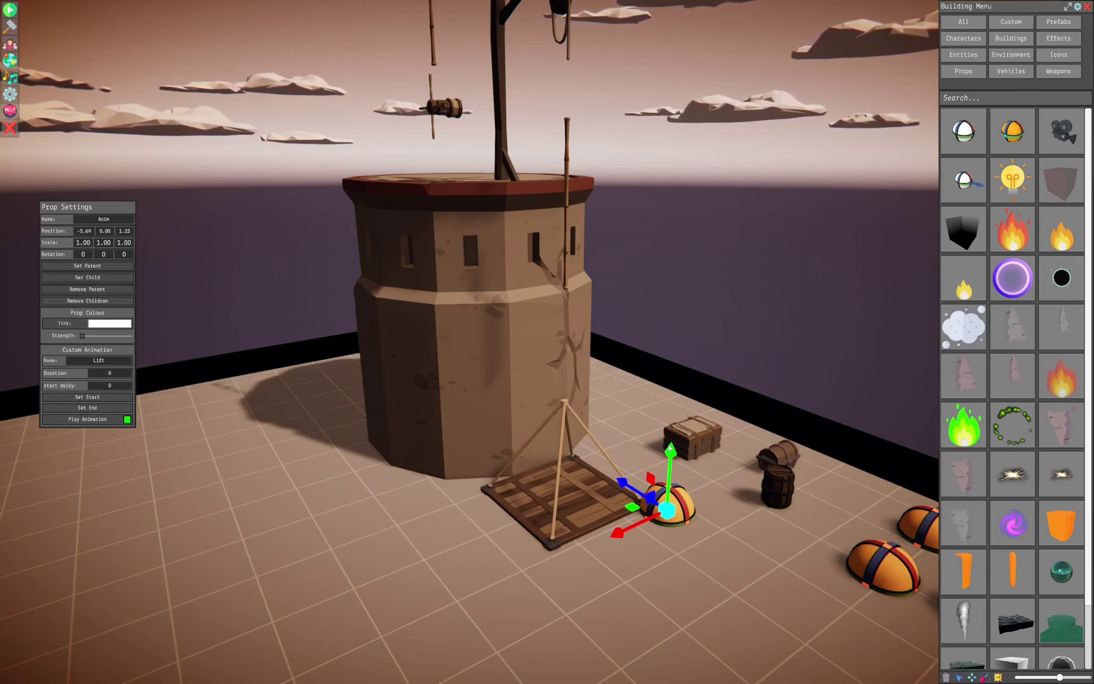
Step: Raise the Anim locator with the cargo platform to height 5.00 and set that as the Lift animation's end state
{"action": "left_click_drag", "start_coordinate": [670, 447], "coordinate": [737, 111]}
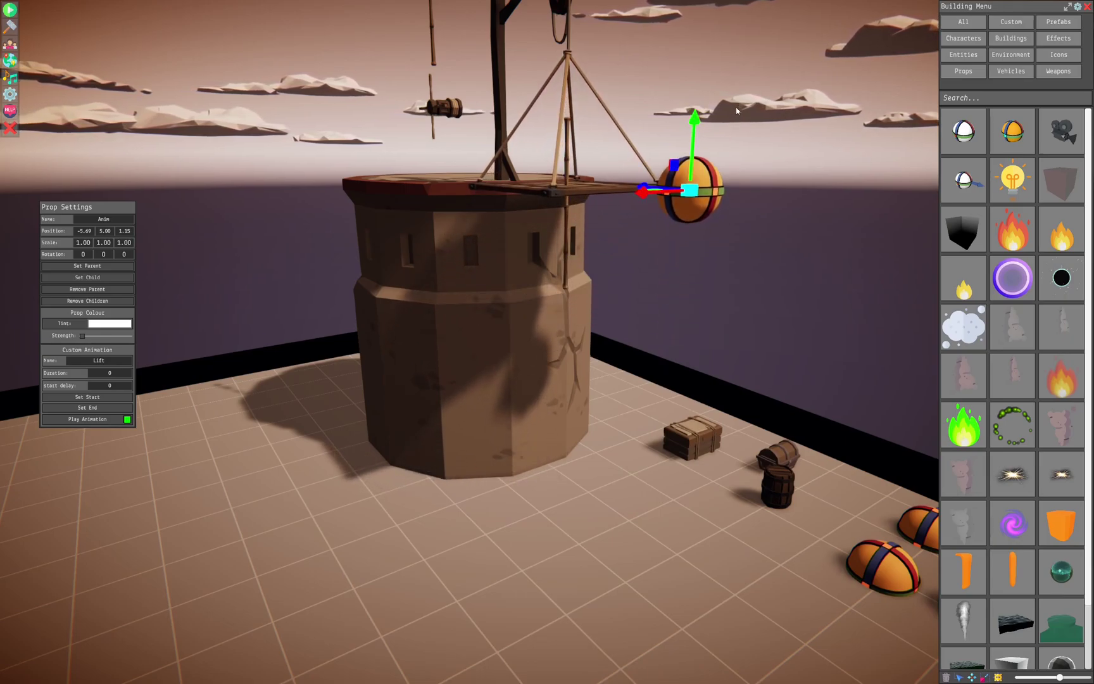
{"action": "left_click", "coordinate": [103, 409]}
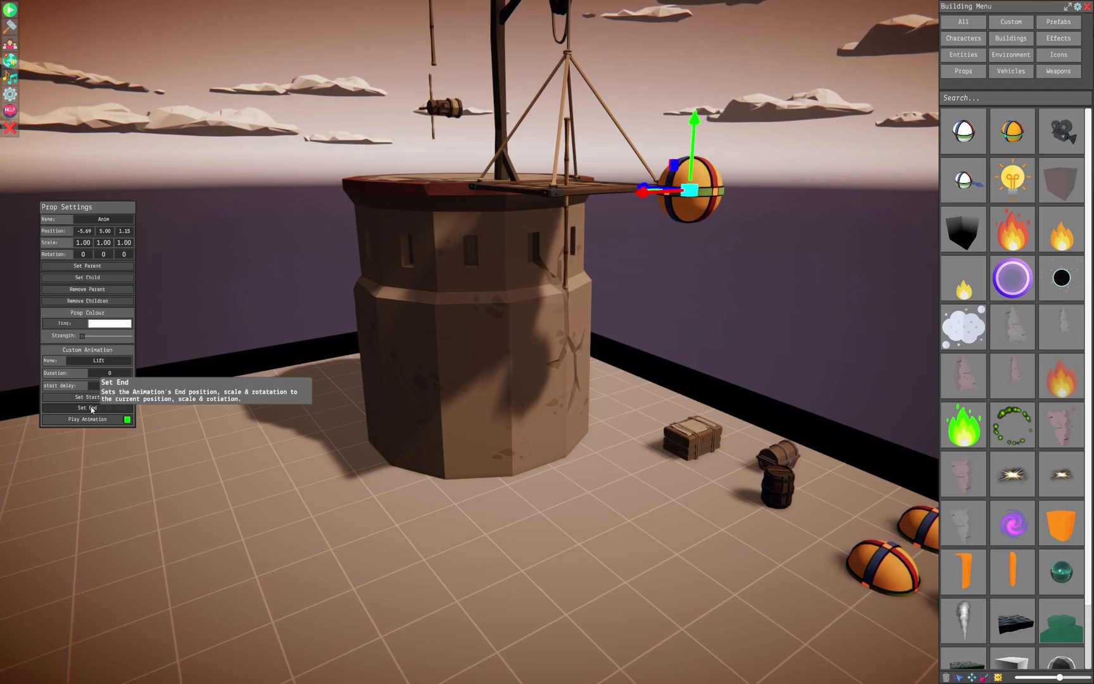
{"action": "left_click", "coordinate": [91, 410]}
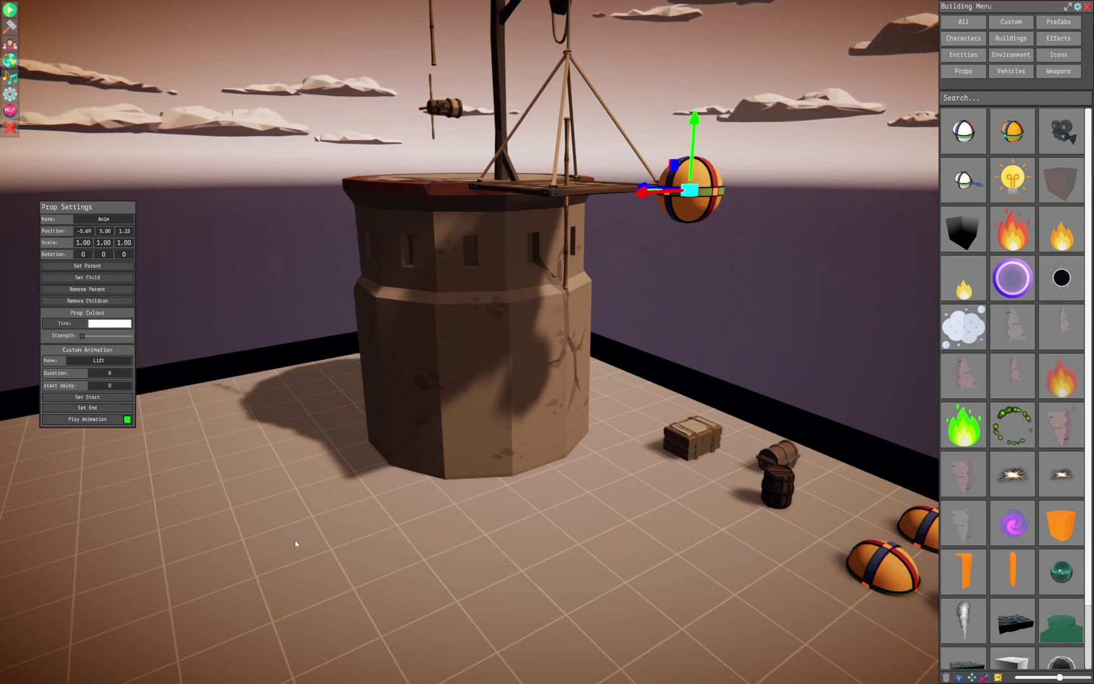
Step: Test the Lift animation on the platform's locator in both directions, leave it lowered, and set its duration to 2
{"action": "left_click", "coordinate": [95, 419]}
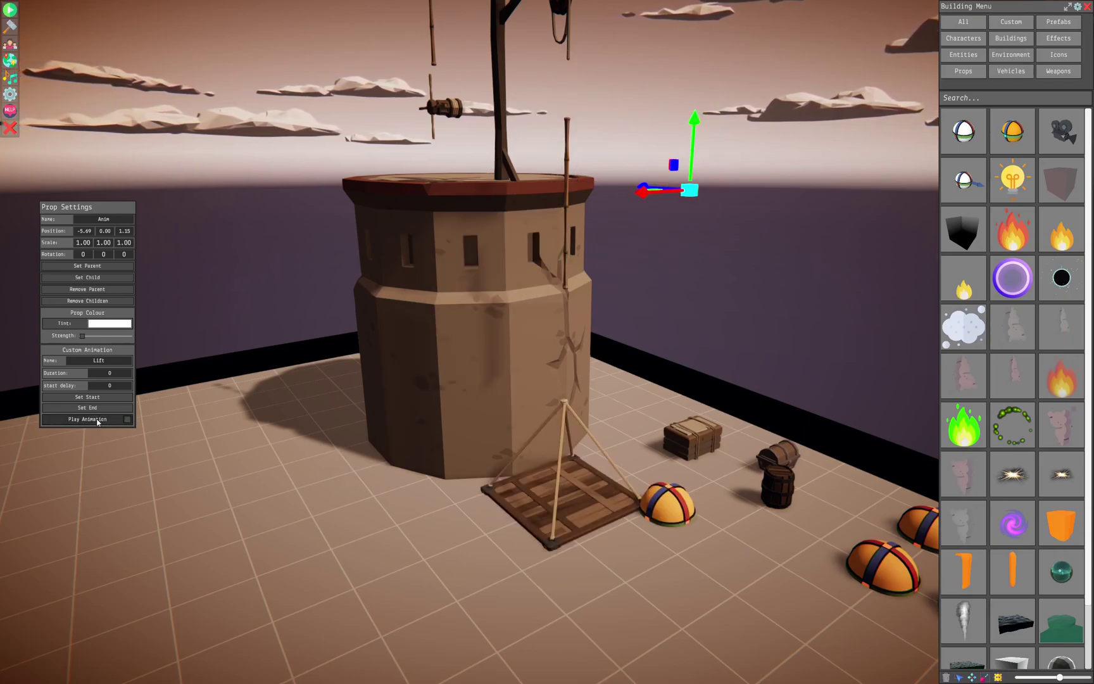
{"action": "left_click", "coordinate": [97, 420]}
{"action": "left_click", "coordinate": [97, 420]}
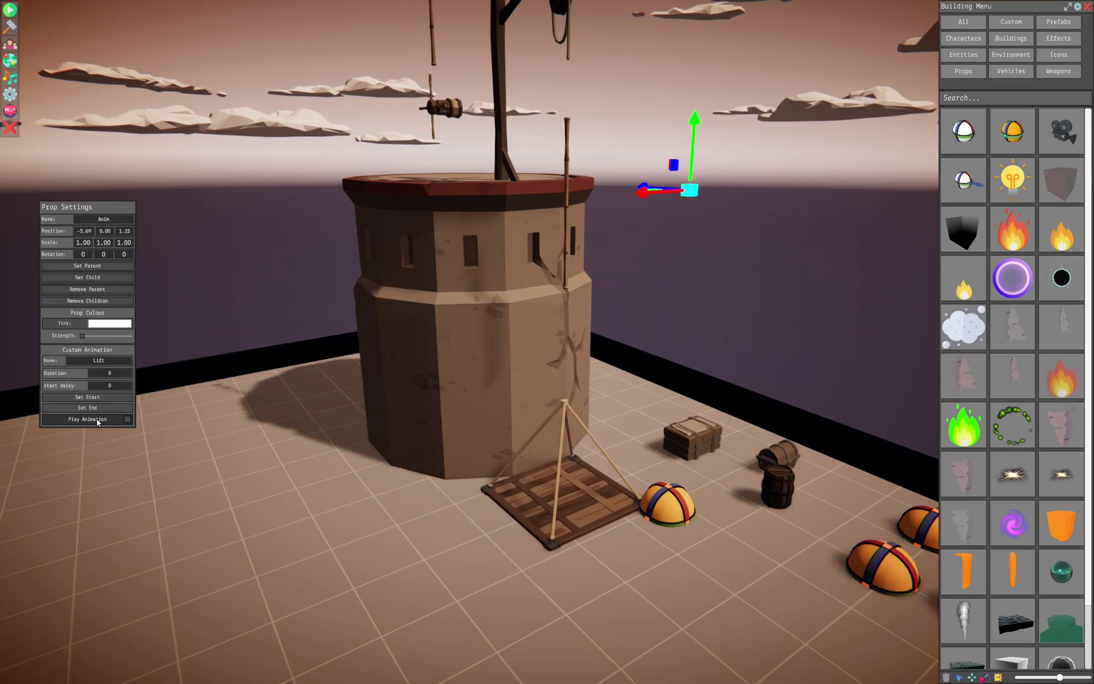
{"action": "left_click", "coordinate": [97, 420]}
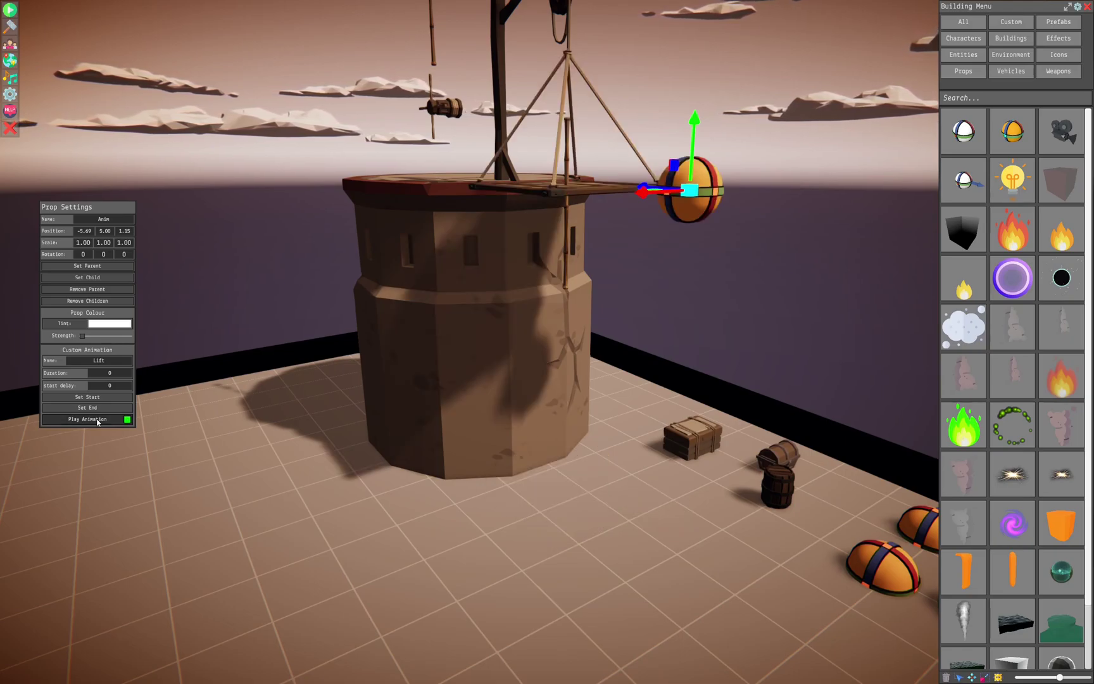
{"action": "left_click", "coordinate": [97, 421]}
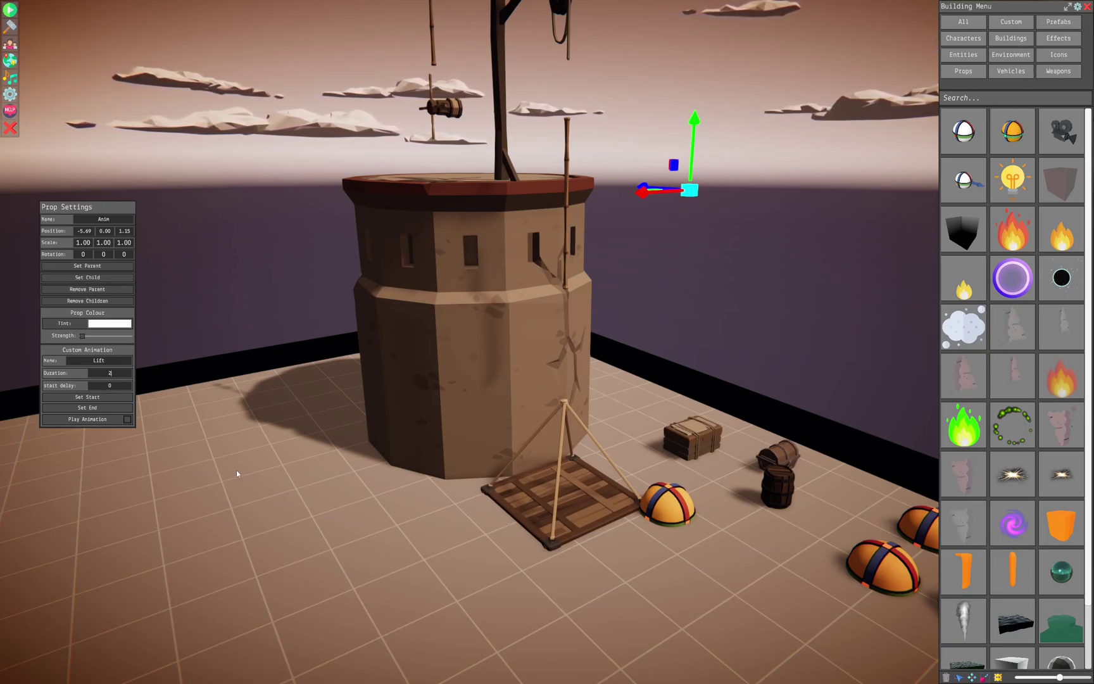
{"action": "left_click", "coordinate": [197, 471]}
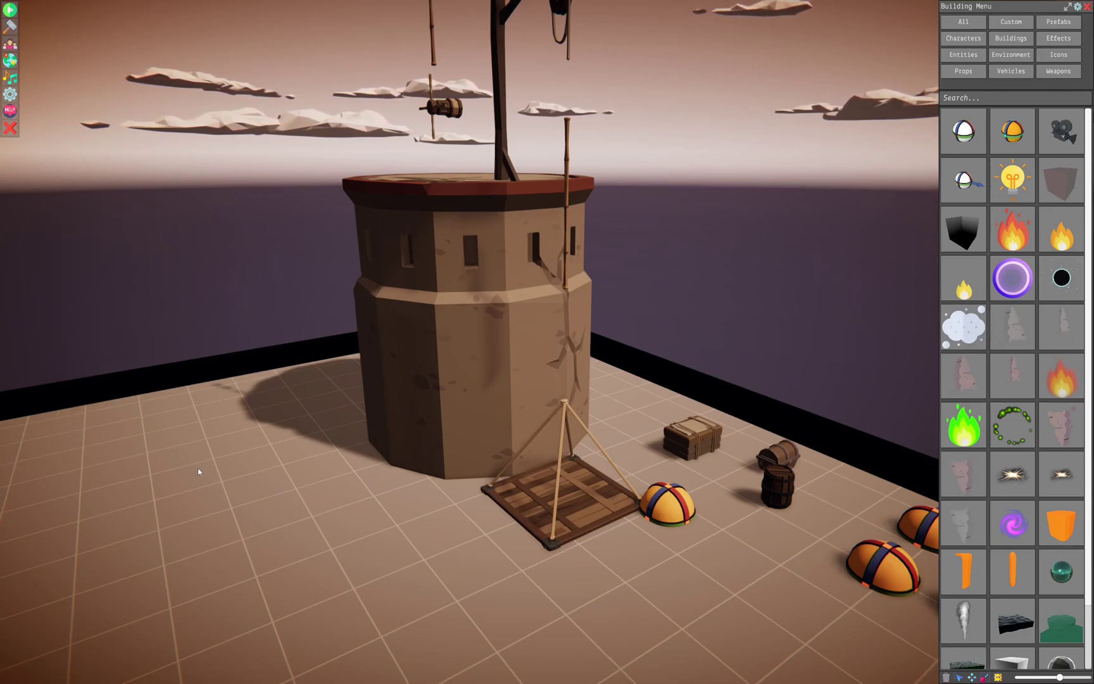
Step: Play the Lift animation on the platform's Anim locator up and back down with the new duration
{"action": "left_click", "coordinate": [649, 502]}
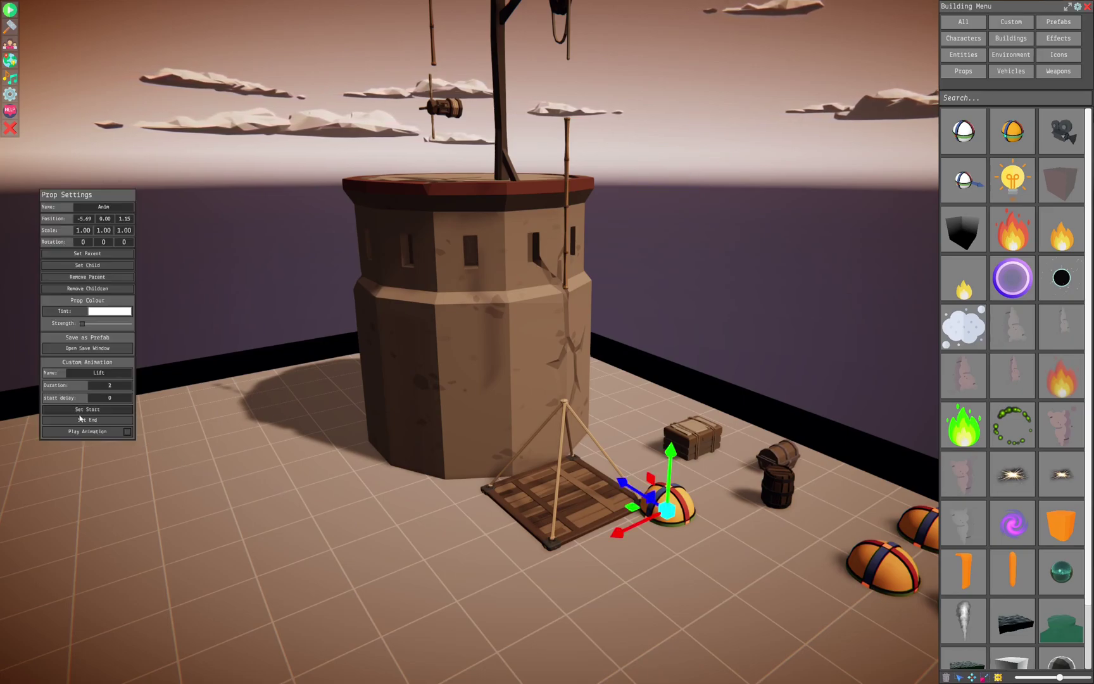
{"action": "left_click", "coordinate": [89, 433]}
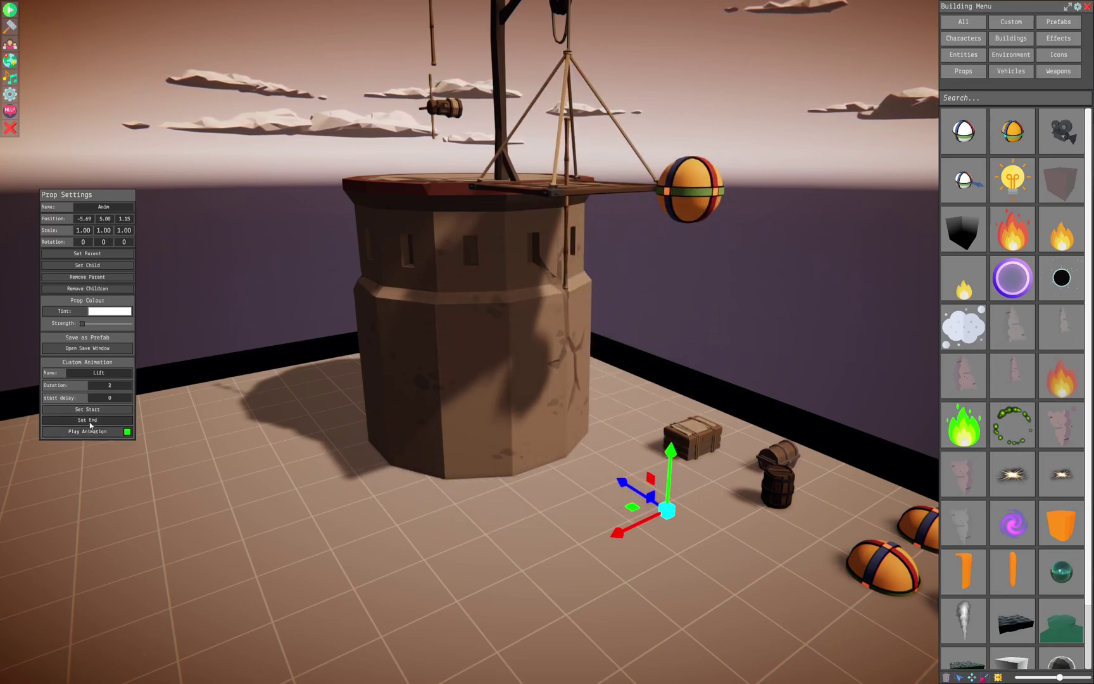
{"action": "left_click", "coordinate": [81, 433]}
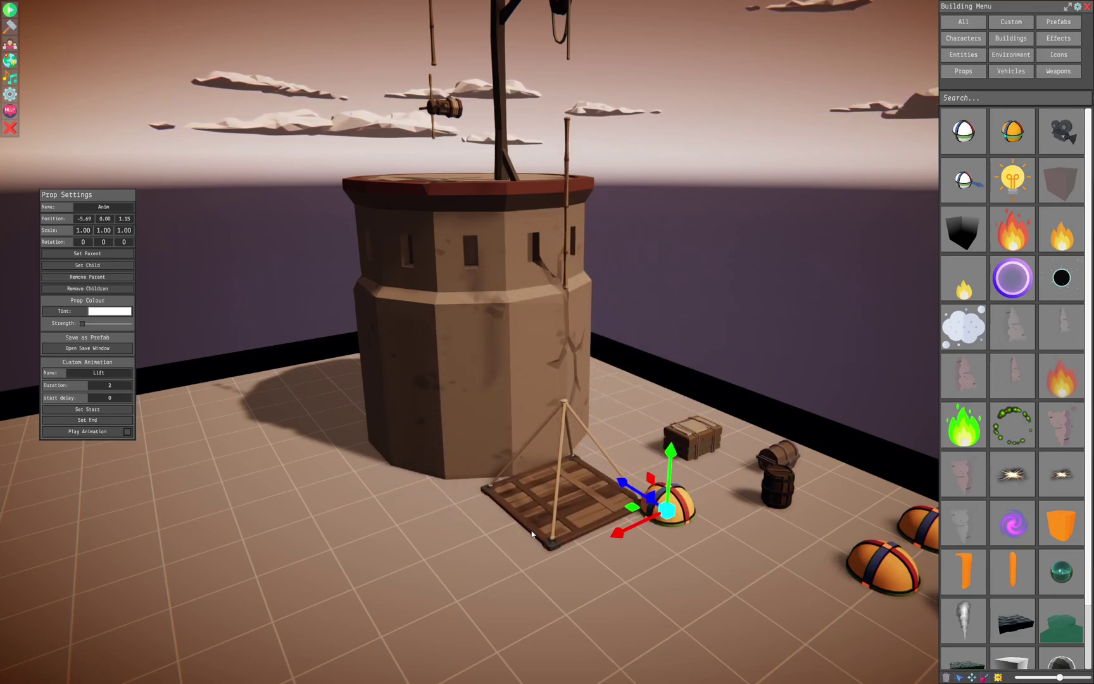
Step: Stretch the bamboo pole lengthwise to a scale of about 2.40 and position it to span from the crane pulley to the platform's ropes
{"action": "middle_click_drag", "start_coordinate": [542, 407], "coordinate": [602, 407]}
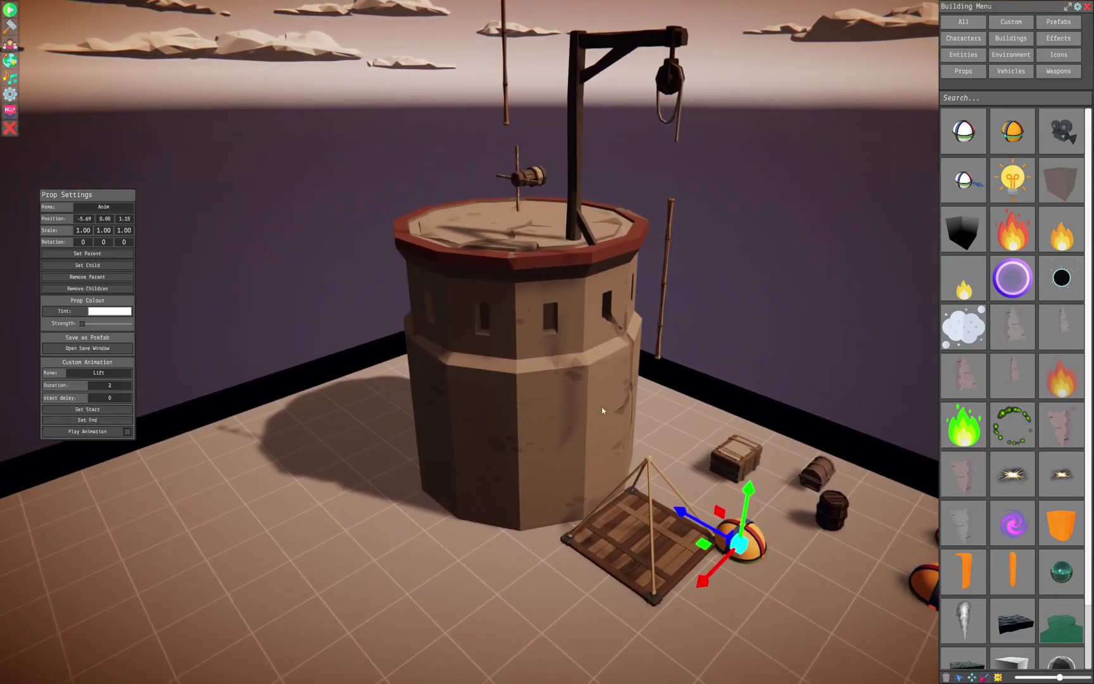
{"action": "left_click", "coordinate": [663, 309]}
{"action": "right_click_drag", "start_coordinate": [732, 372], "coordinate": [576, 450]}
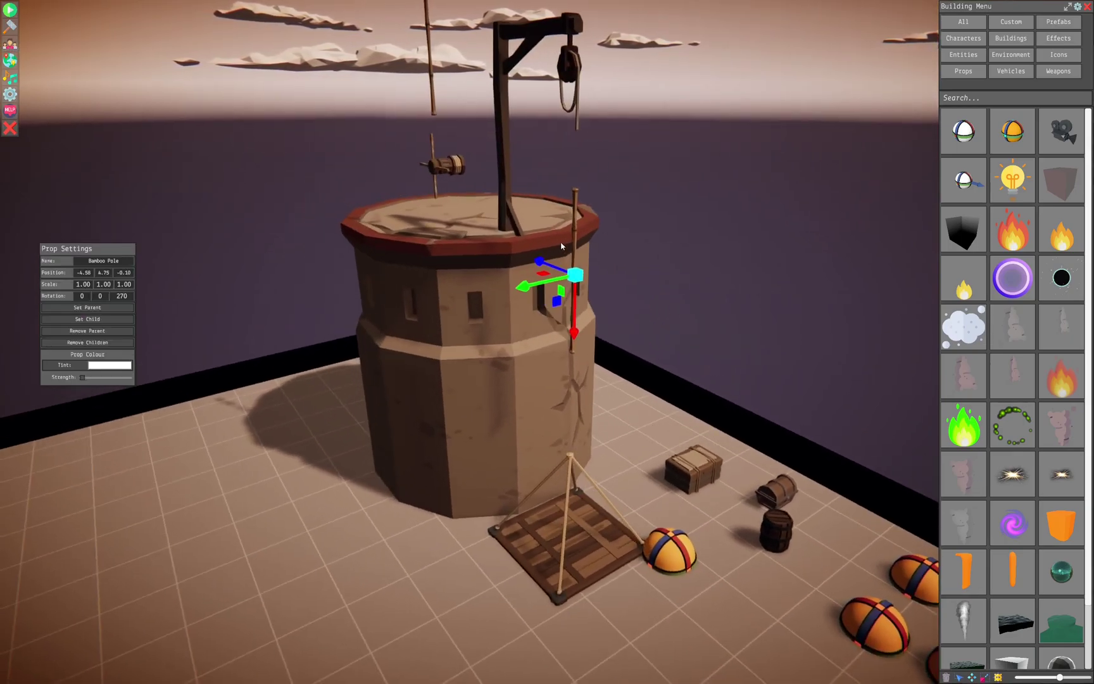
{"action": "right_click_drag", "start_coordinate": [618, 294], "coordinate": [622, 300]}
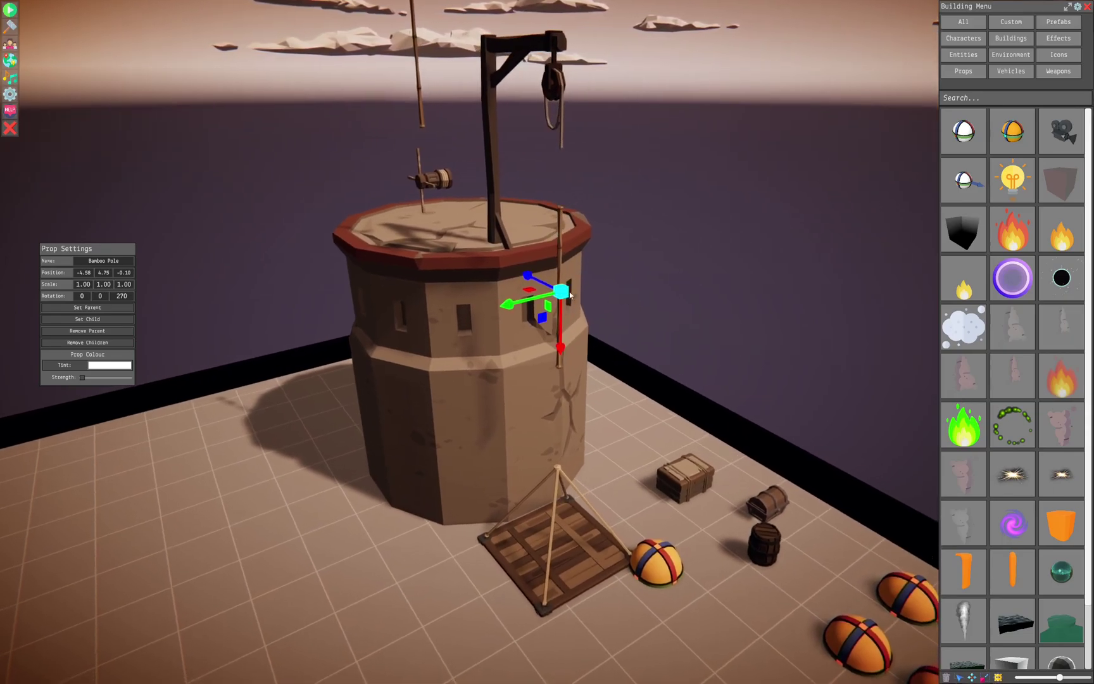
{"action": "key", "text": "w"}
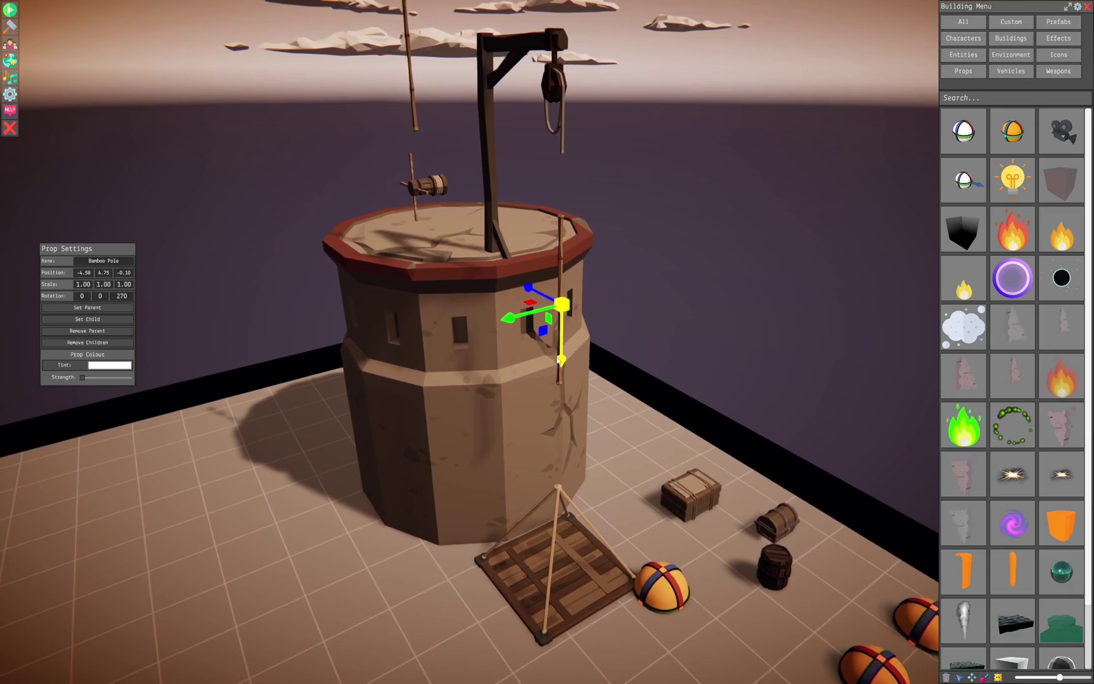
{"action": "key", "text": "r"}
{"action": "left_click_drag", "start_coordinate": [561, 362], "coordinate": [569, 432]}
{"action": "left_click_drag", "start_coordinate": [562, 360], "coordinate": [562, 372]}
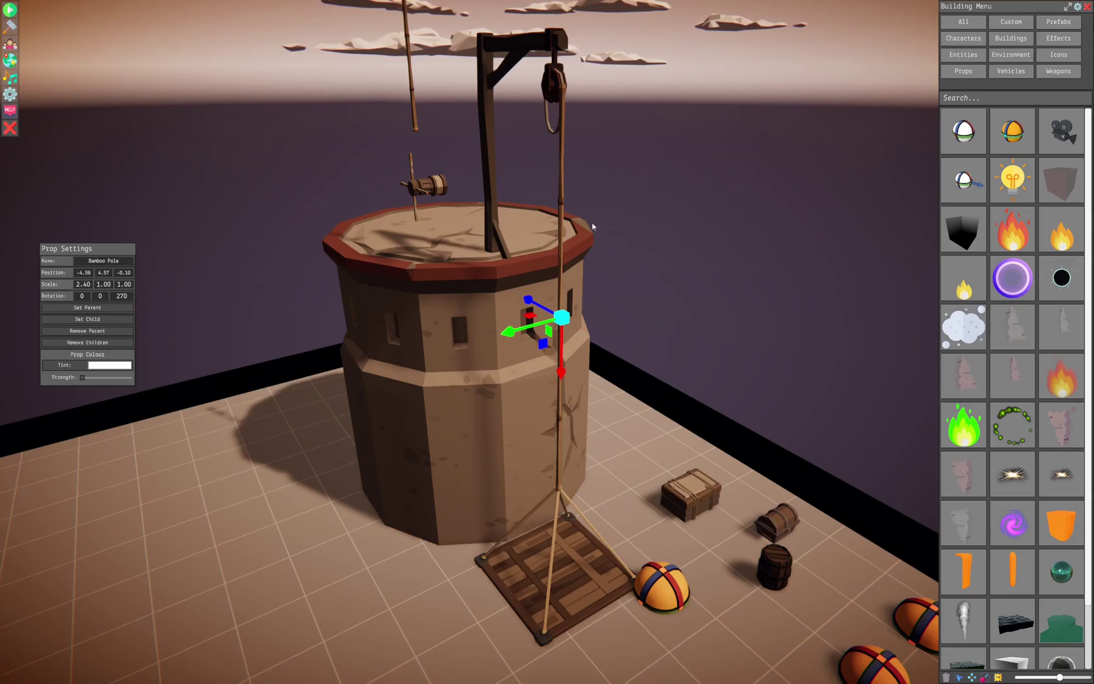
Step: Move one of the duplicated Anim locators from the open ground onto the stretched bamboo pole
{"action": "left_click", "coordinate": [651, 488]}
{"action": "right_click_drag", "start_coordinate": [650, 488], "coordinate": [610, 613]}
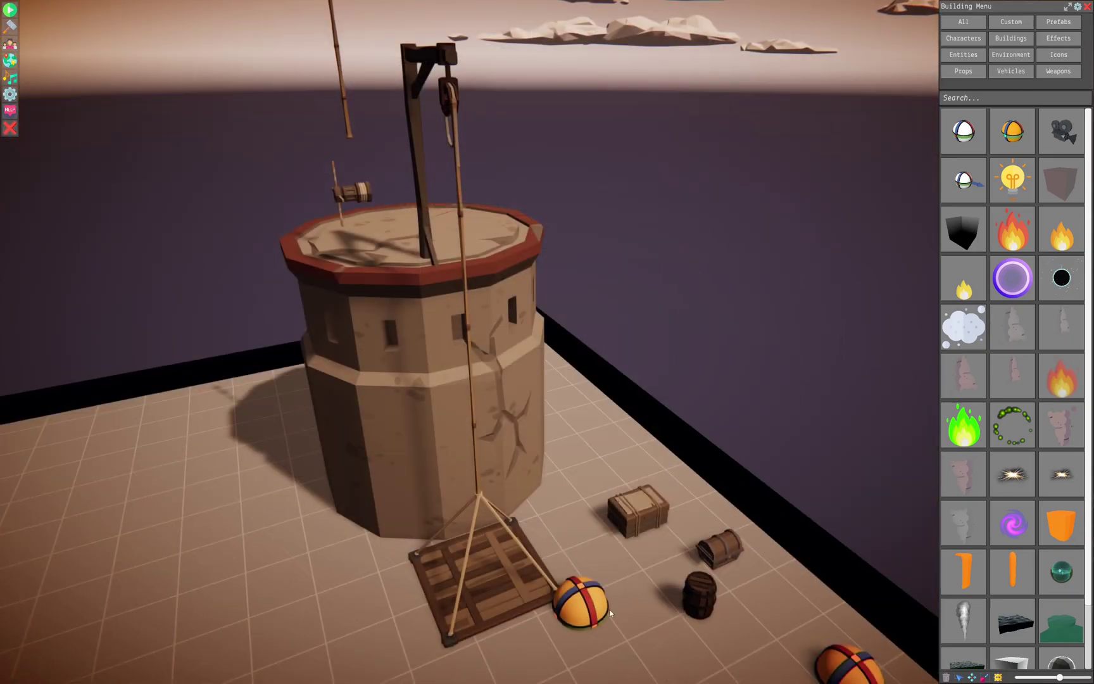
{"action": "left_click_drag", "start_coordinate": [842, 662], "coordinate": [468, 295]}
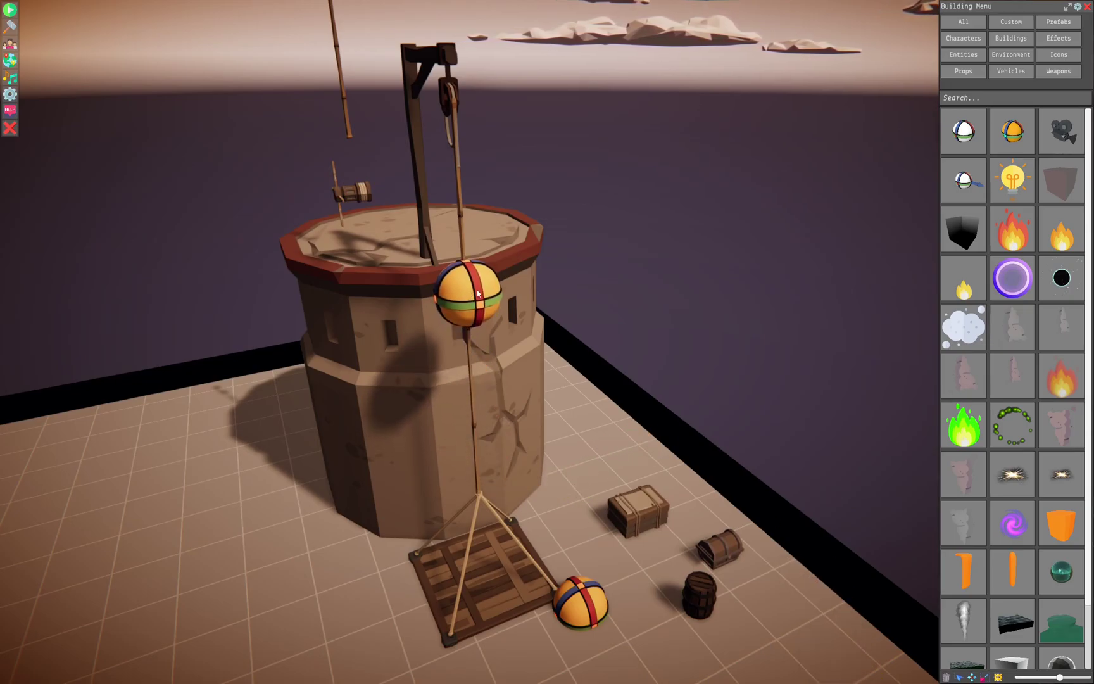
Step: Raise the locator to pulley height at about 7.41 and shift it outward, clear of the pole, to about 0.61 on Z
{"action": "left_click", "coordinate": [486, 304]}
{"action": "right_click_drag", "start_coordinate": [485, 303], "coordinate": [708, 357]}
{"action": "left_click_drag", "start_coordinate": [754, 290], "coordinate": [775, 123]}
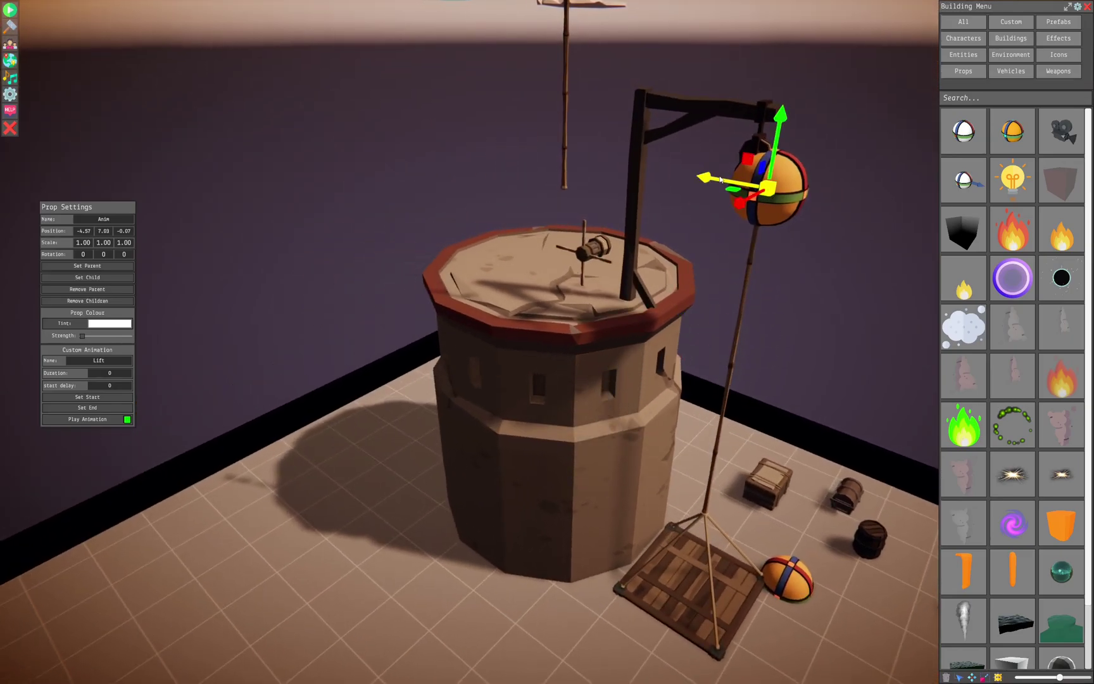
{"action": "left_click_drag", "start_coordinate": [719, 180], "coordinate": [759, 195]}
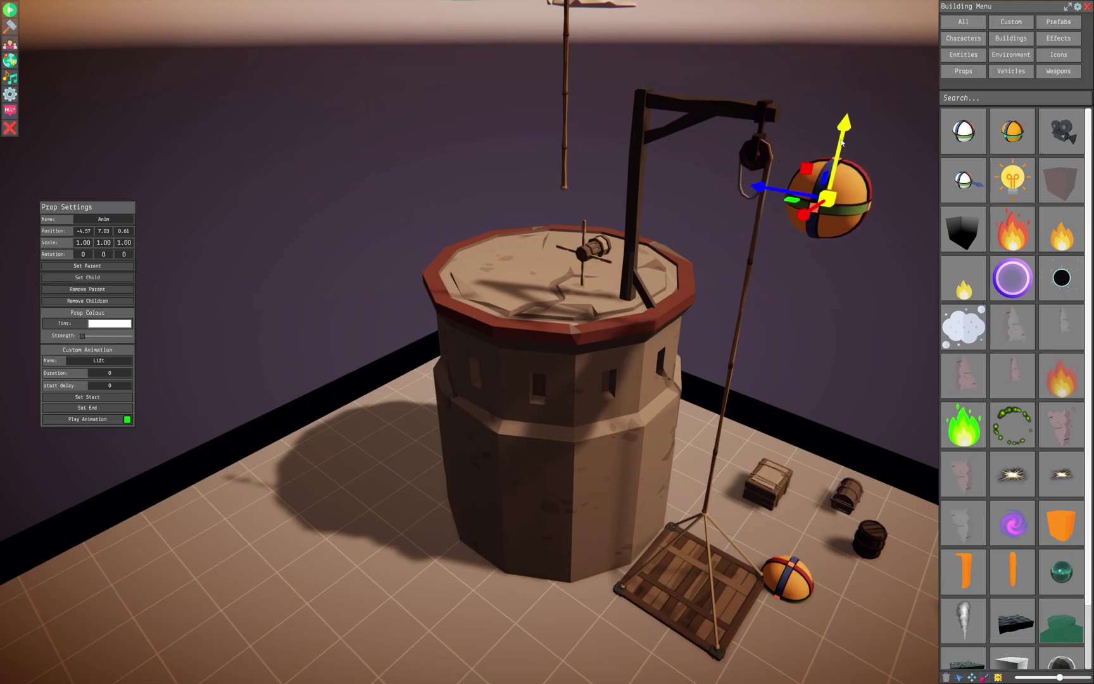
{"action": "left_click_drag", "start_coordinate": [844, 130], "coordinate": [853, 104]}
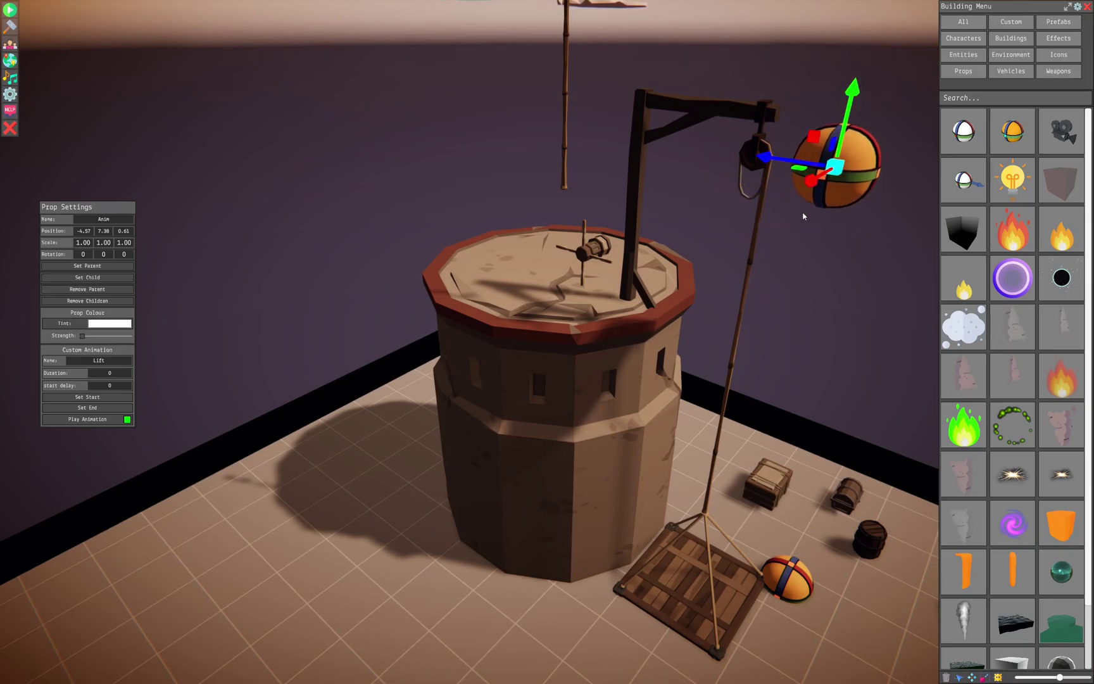
{"action": "right_click_drag", "start_coordinate": [804, 217], "coordinate": [777, 230]}
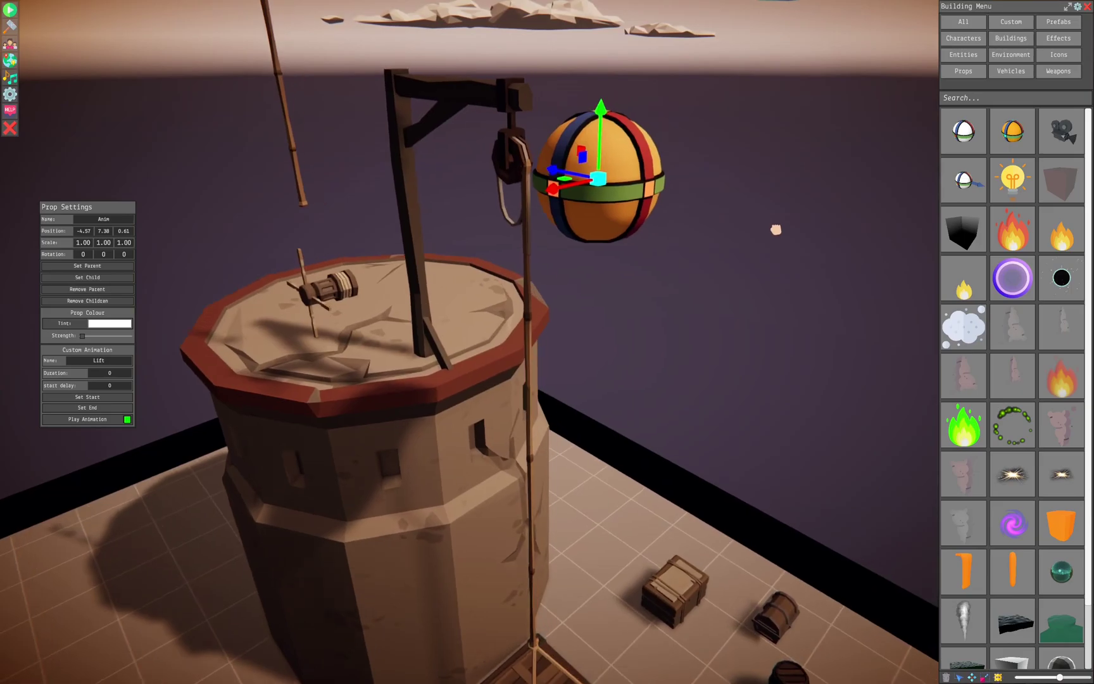
{"action": "right_click_drag", "start_coordinate": [712, 290], "coordinate": [762, 287]}
{"action": "middle_click_drag", "start_coordinate": [762, 287], "coordinate": [717, 267]}
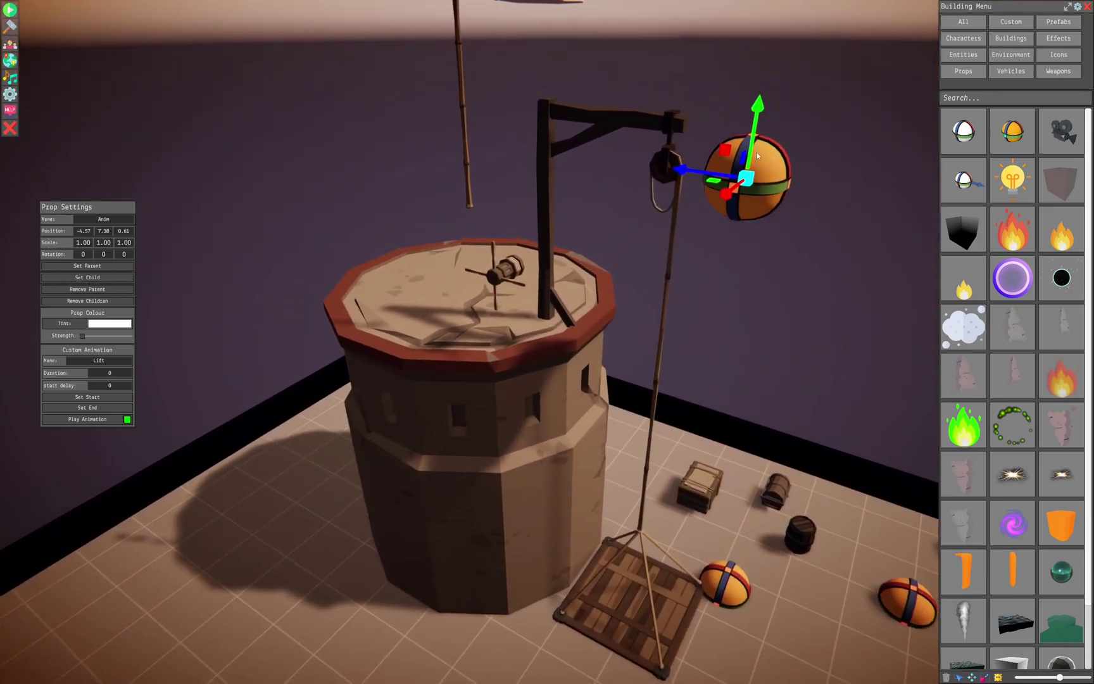
{"action": "left_click_drag", "start_coordinate": [758, 122], "coordinate": [758, 118]}
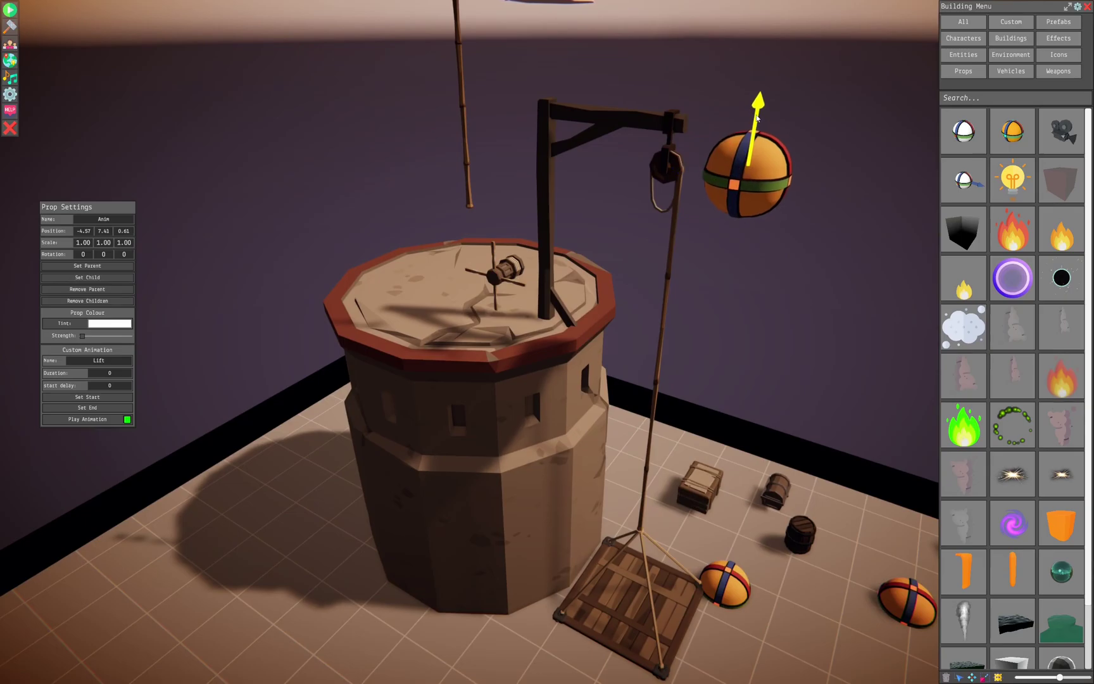
{"action": "right_click_drag", "start_coordinate": [806, 257], "coordinate": [810, 247]}
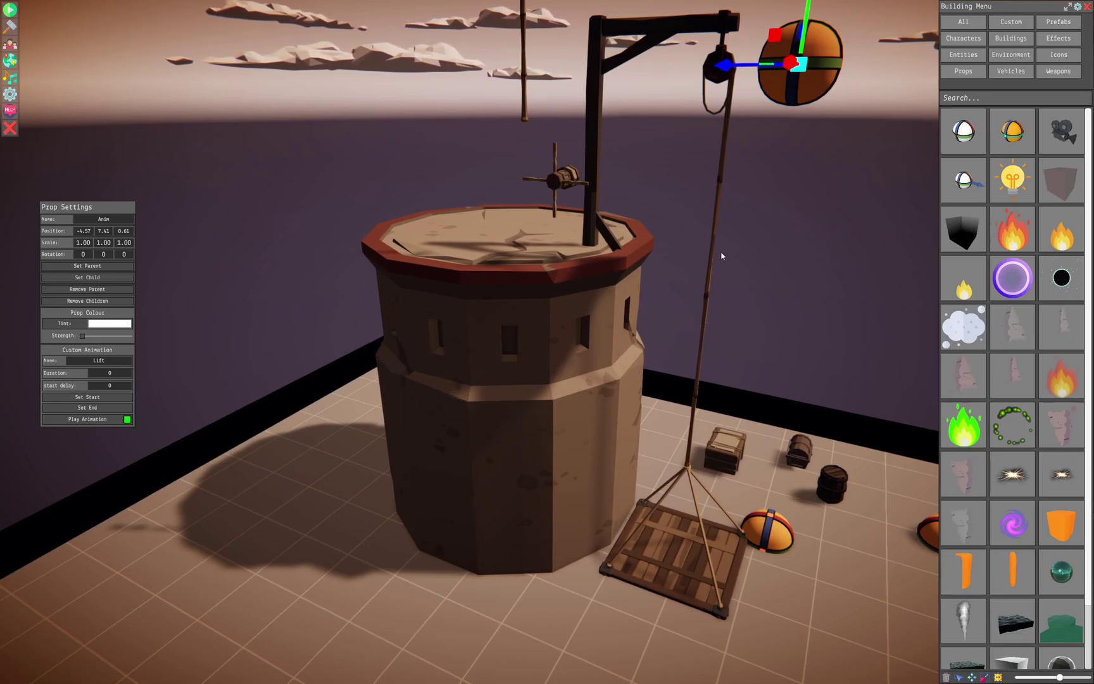
Step: Parent the stretched bamboo pole to the Anim locator beside the pulley
{"action": "mouse_move", "coordinate": [731, 261]}
{"action": "middle_mouse_down"}
{"action": "mouse_move", "coordinate": [728, 249]}
{"action": "mouse_move", "coordinate": [720, 254]}
{"action": "middle_mouse_up"}
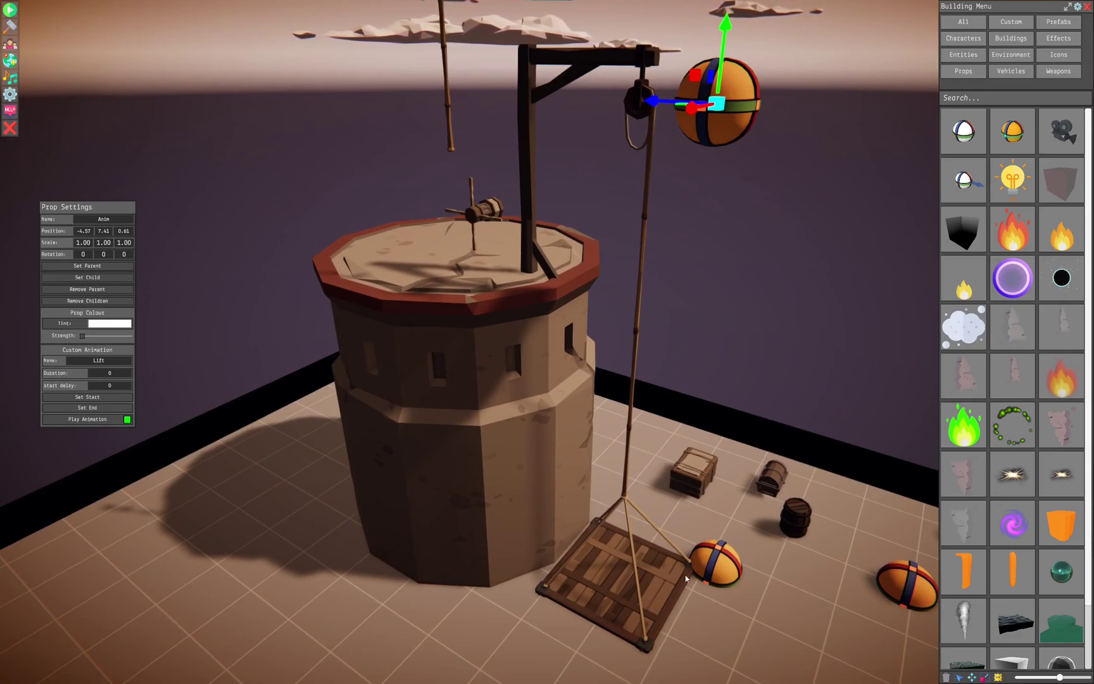
{"action": "left_click", "coordinate": [646, 185]}
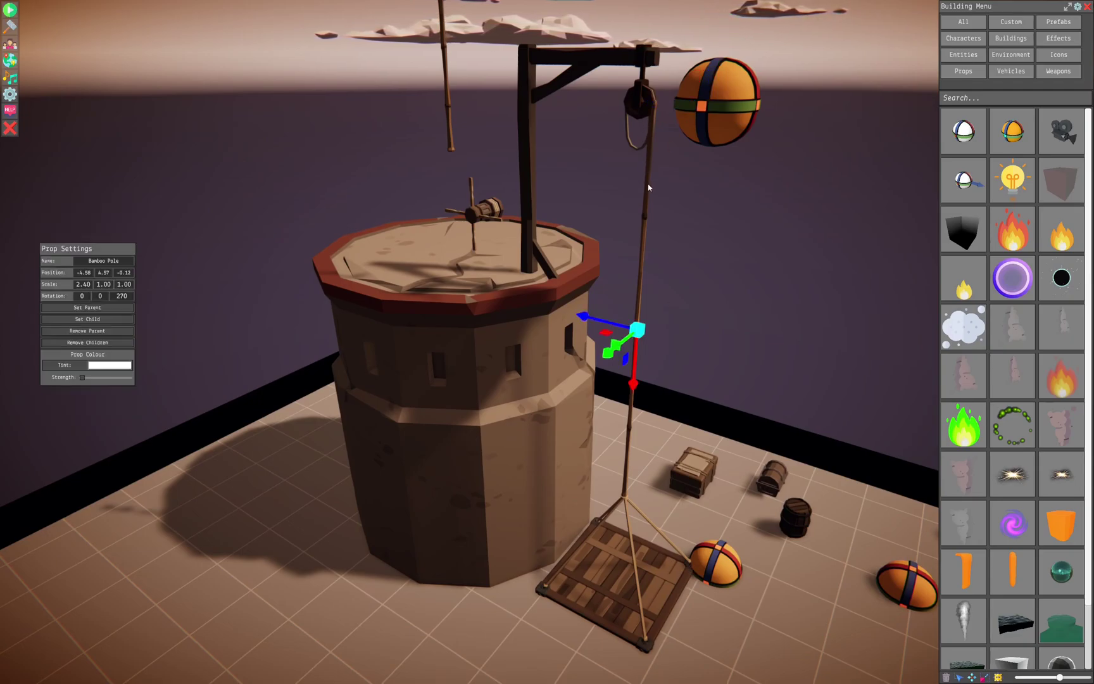
{"action": "left_click", "coordinate": [653, 146]}
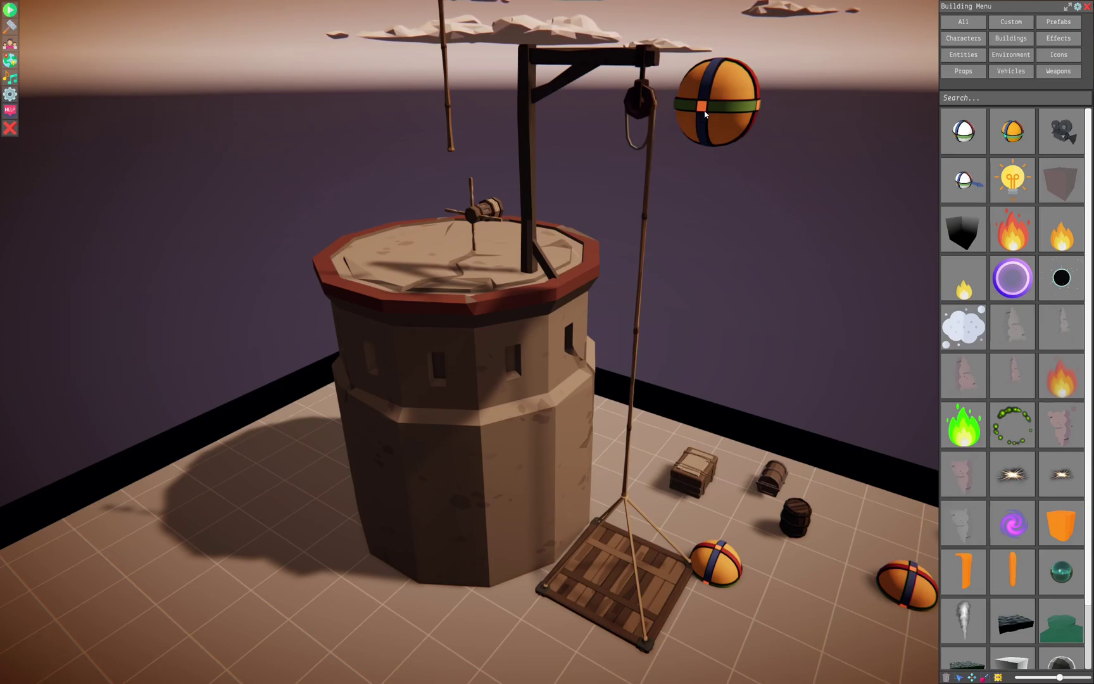
{"action": "left_click", "coordinate": [705, 113]}
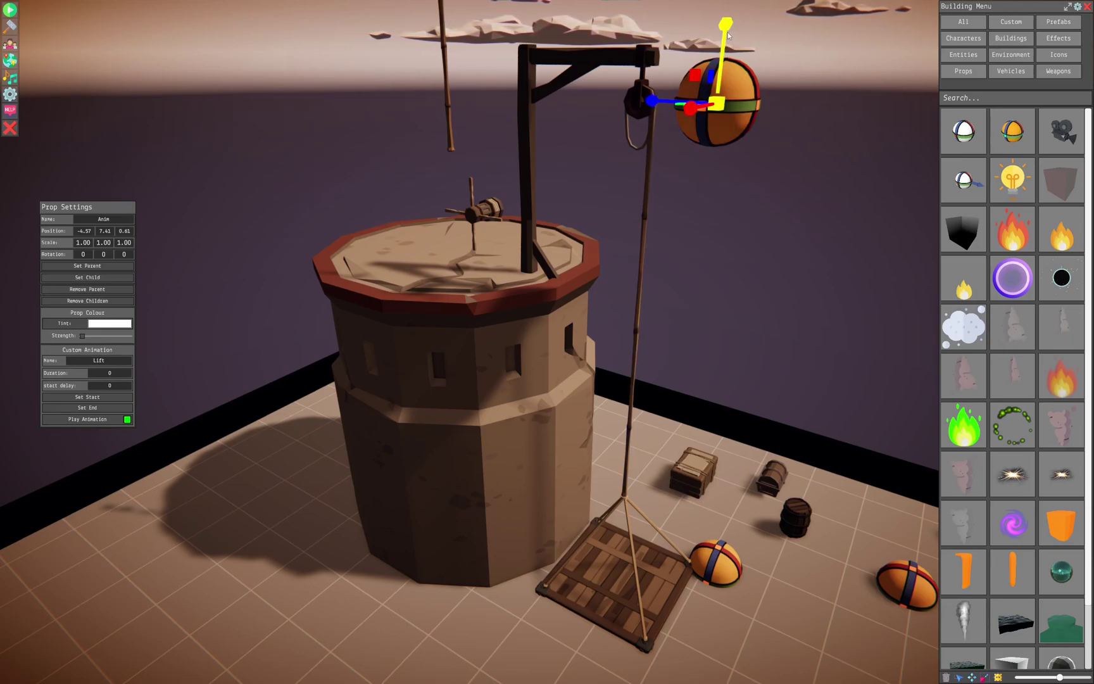
Step: Try shrinking the pulley-side locator vertically to a scale of about 0.13 and stretching it back to 1.00
{"action": "left_click_drag", "start_coordinate": [727, 31], "coordinate": [713, 97]}
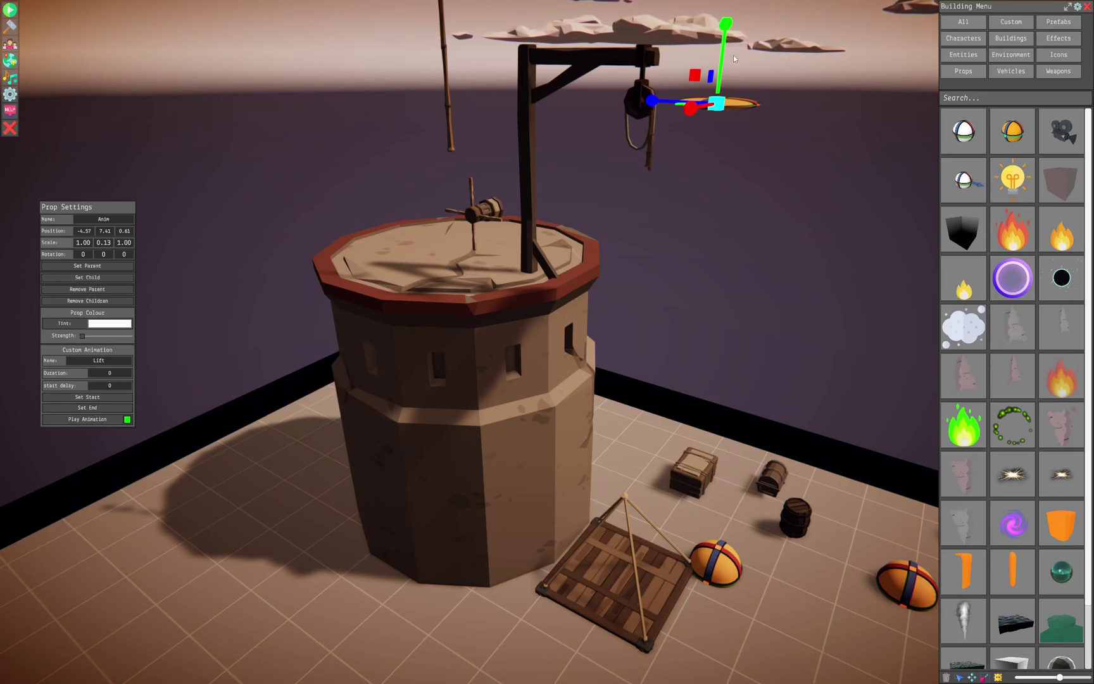
{"action": "left_click_drag", "start_coordinate": [722, 60], "coordinate": [728, 3]}
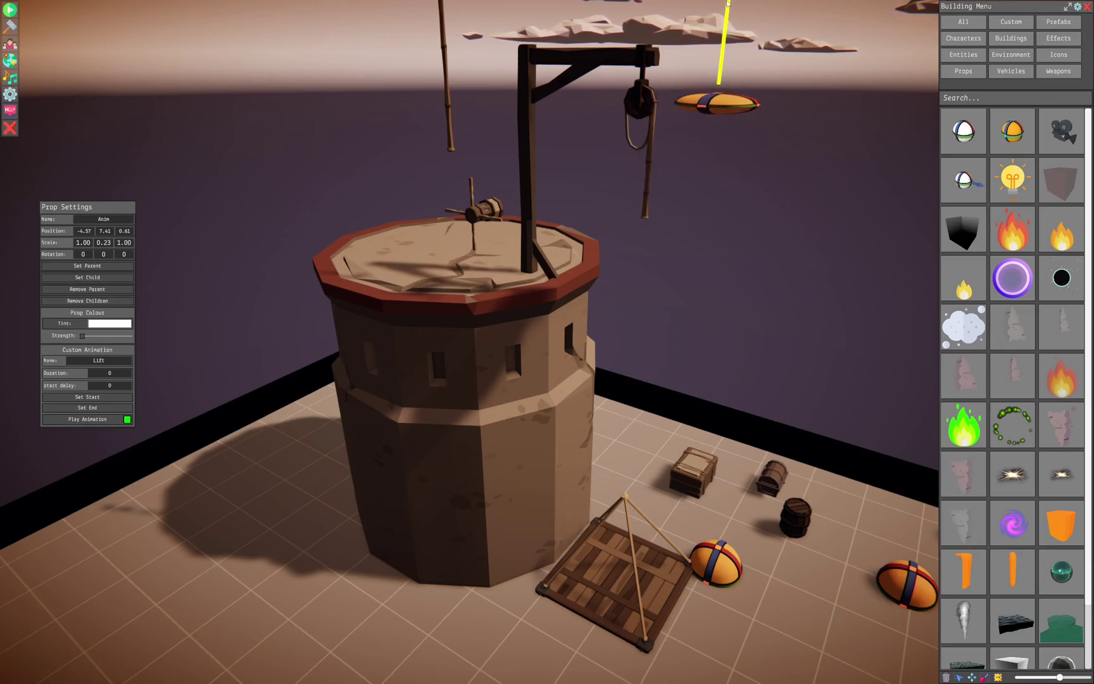
{"action": "left_click_drag", "start_coordinate": [719, 79], "coordinate": [729, 25]}
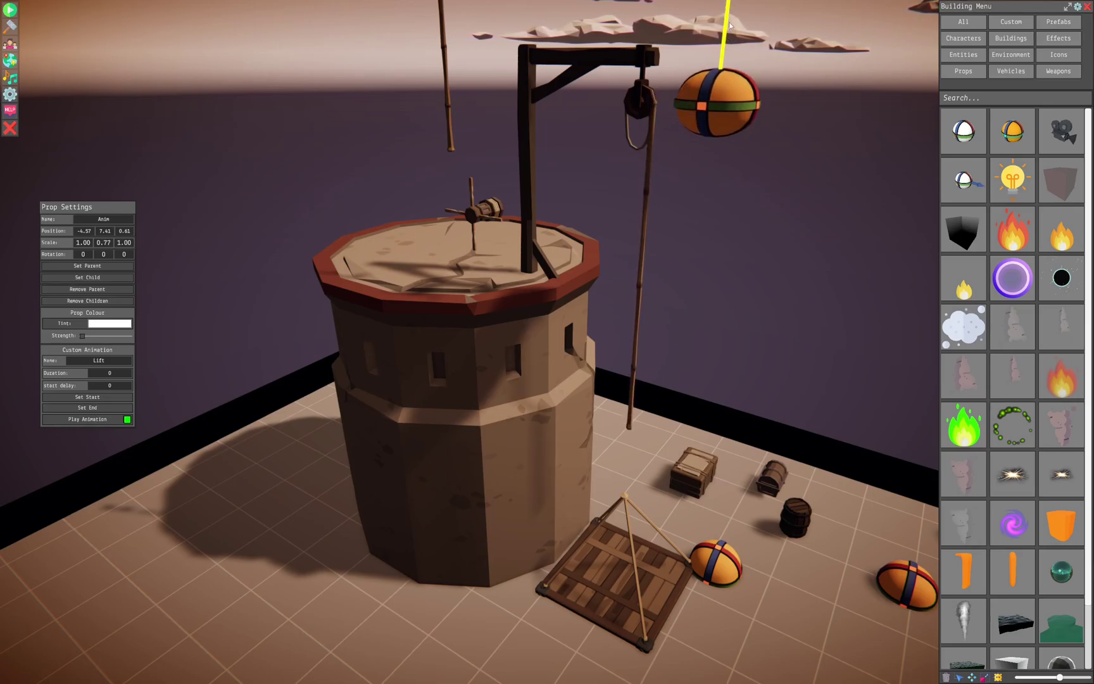
{"action": "left_click_drag", "start_coordinate": [719, 81], "coordinate": [724, 58]}
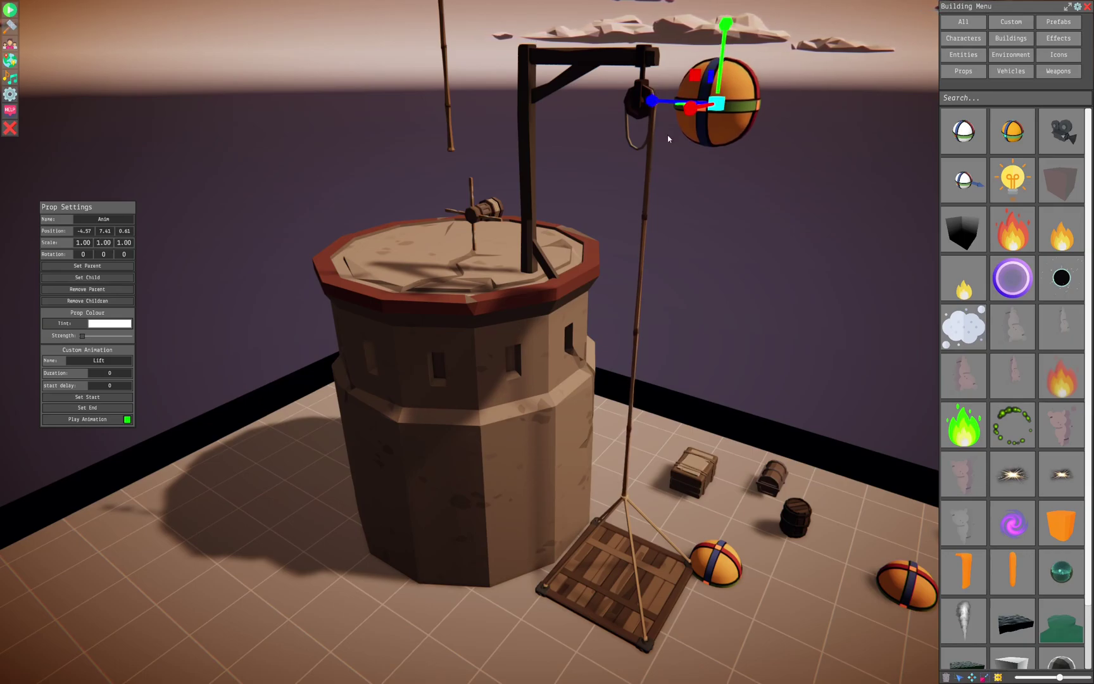
Step: Set the Lift animation's start state on the pulley-side locator at full scale and its duration to 2
{"action": "left_click", "coordinate": [90, 398]}
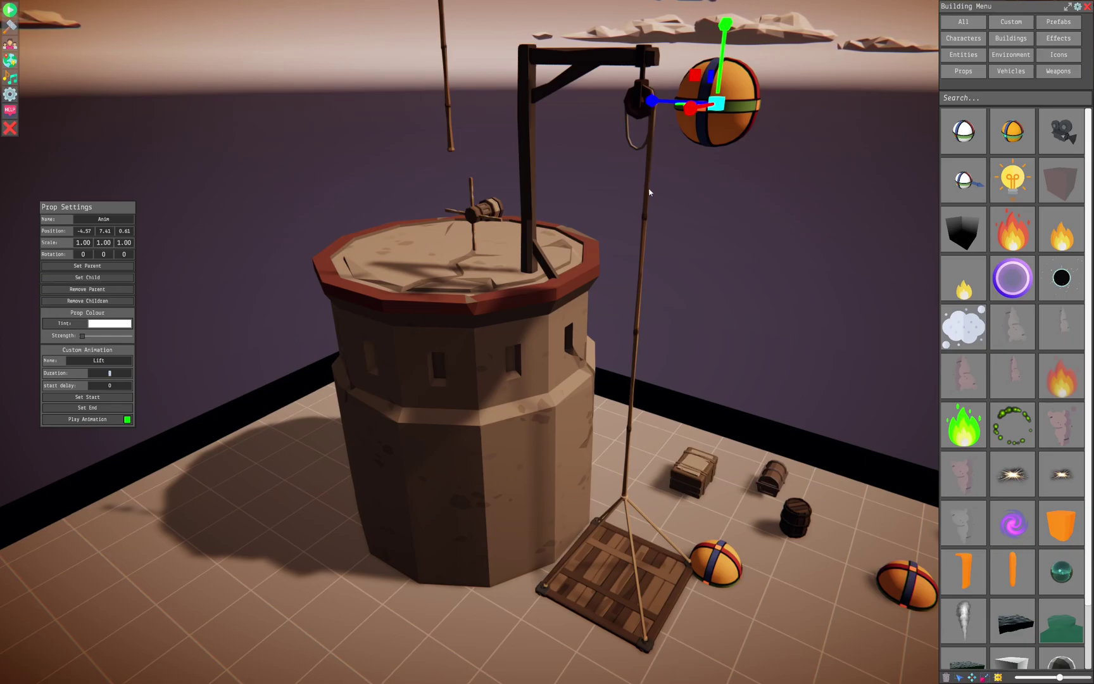
{"action": "type", "text": "2"}
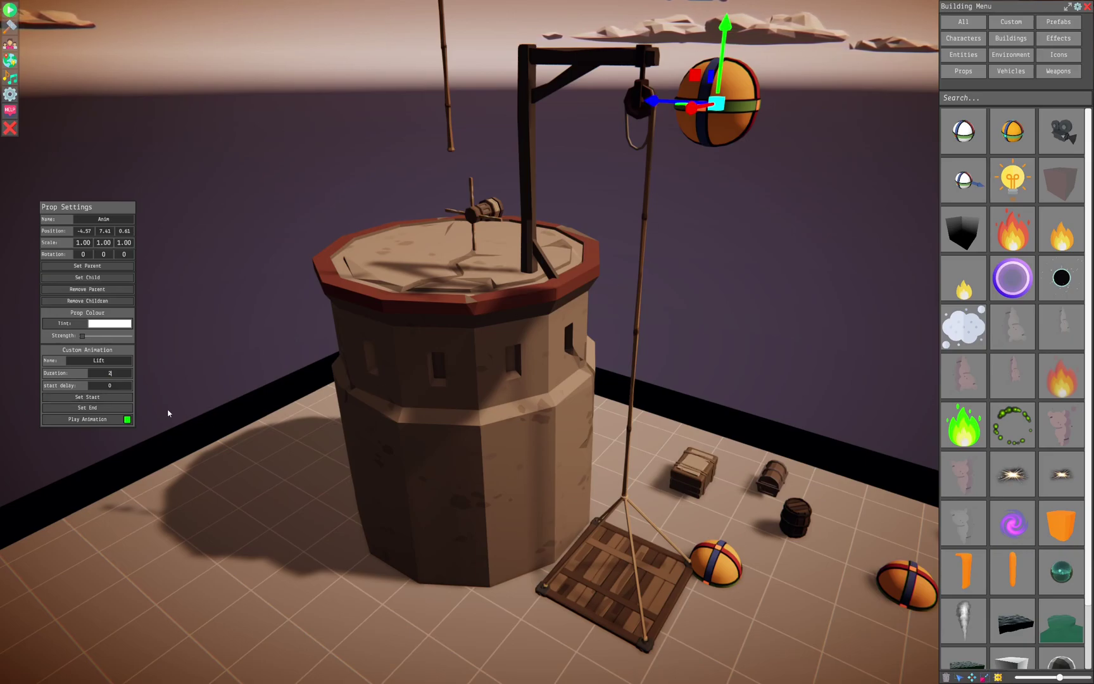
Step: Play the pulley-side locator's Lift animation, and move the crank against the crane post to about -4.50 on X
{"action": "left_click", "coordinate": [81, 420]}
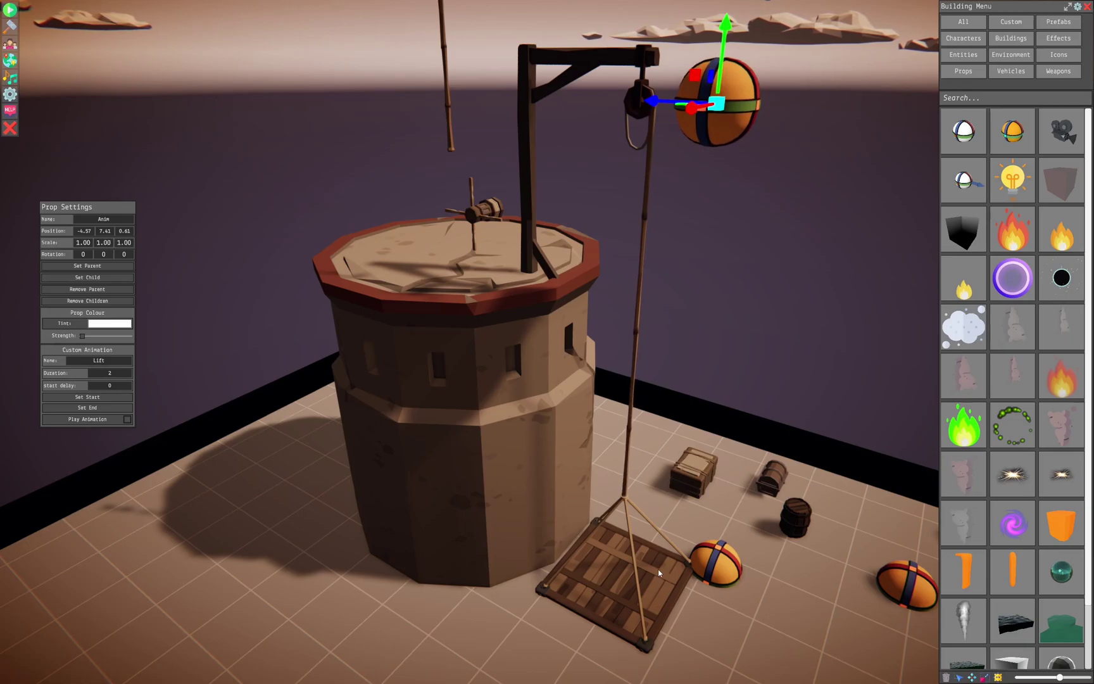
{"action": "mouse_move", "coordinate": [468, 552]}
{"action": "right_mouse_down"}
{"action": "mouse_move", "coordinate": [449, 553]}
{"action": "mouse_move", "coordinate": [487, 547]}
{"action": "mouse_move", "coordinate": [481, 564]}
{"action": "right_mouse_up"}
{"action": "left_click", "coordinate": [491, 338]}
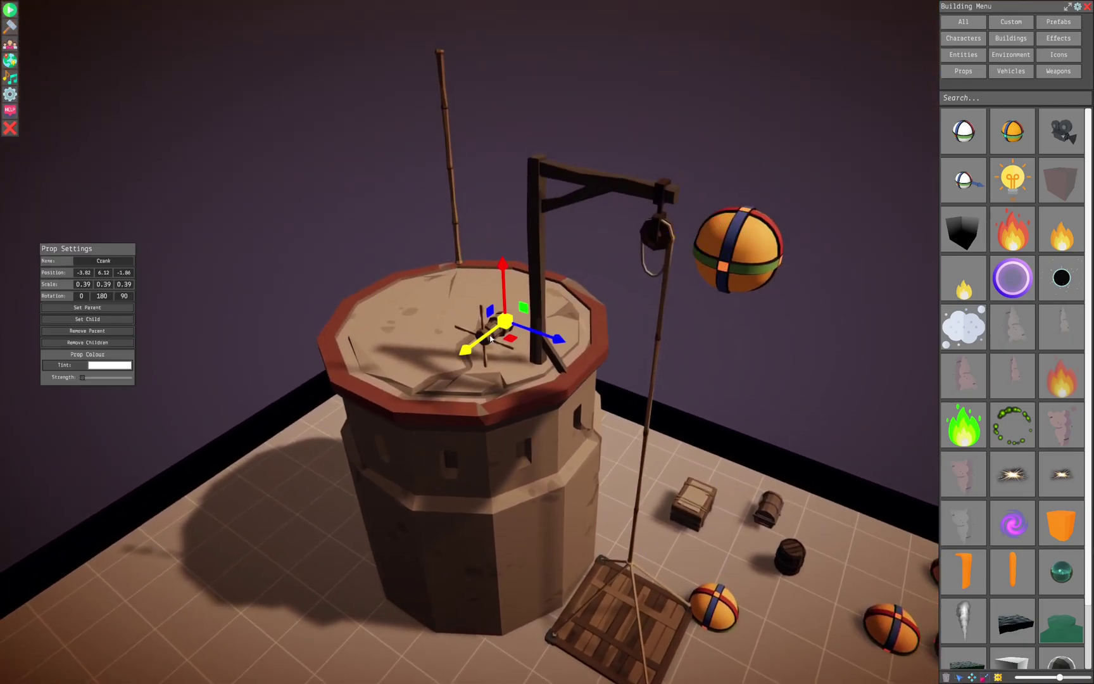
{"action": "mouse_move", "coordinate": [575, 454]}
{"action": "middle_mouse_down"}
{"action": "mouse_move", "coordinate": [564, 454]}
{"action": "mouse_move", "coordinate": [577, 453]}
{"action": "middle_mouse_up"}
{"action": "left_click_drag", "start_coordinate": [545, 363], "coordinate": [570, 339]}
{"action": "middle_click_drag", "start_coordinate": [576, 392], "coordinate": [643, 413]}
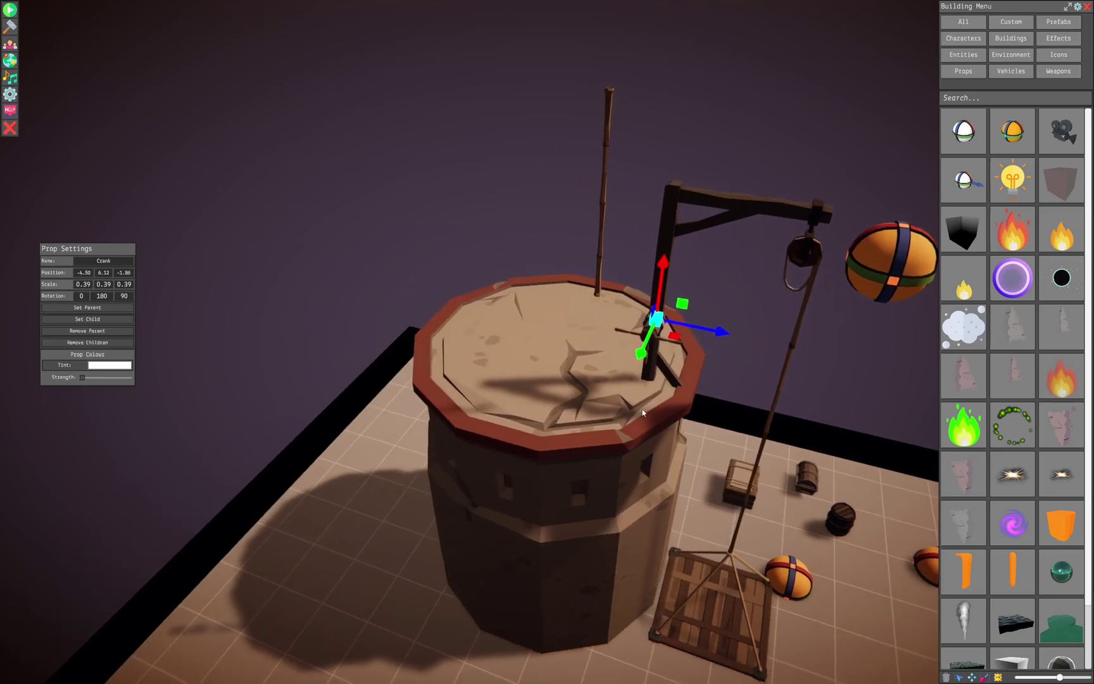
{"action": "left_click", "coordinate": [642, 405]}
{"action": "left_click", "coordinate": [633, 358]}
{"action": "left_click", "coordinate": [648, 336]}
{"action": "middle_click_drag", "start_coordinate": [647, 342], "coordinate": [751, 618]}
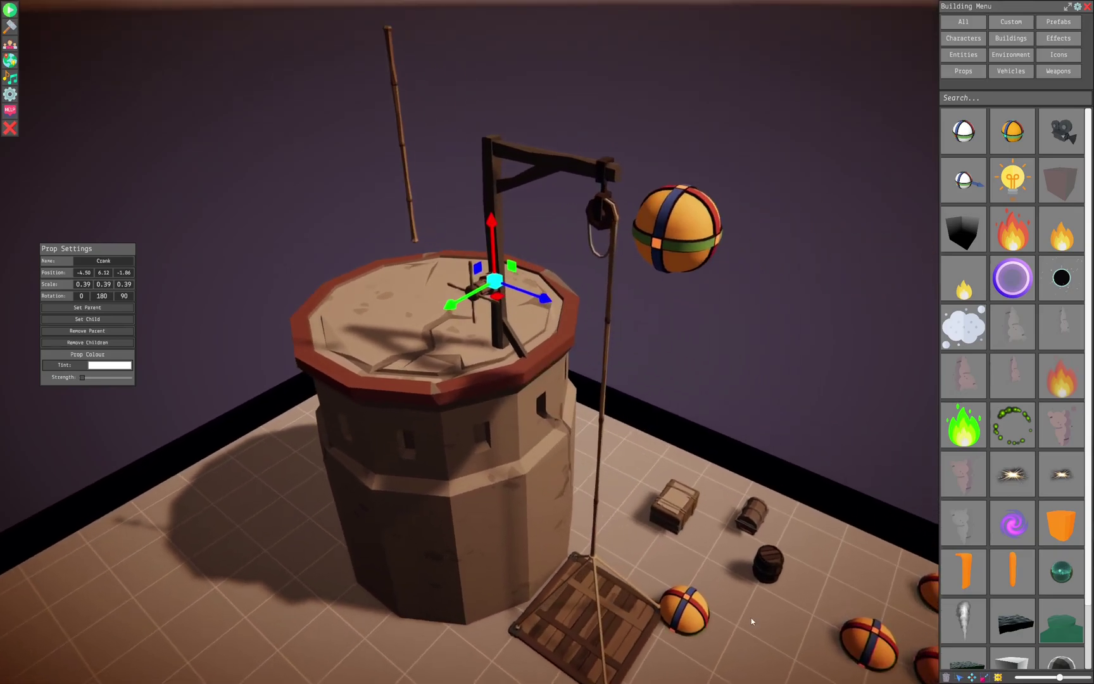
Step: Move a spare Anim locator from the floor up to the front of the crank, at about -4.02, 6.06, -1.89
{"action": "left_click", "coordinate": [872, 635]}
{"action": "left_click_drag", "start_coordinate": [886, 601], "coordinate": [892, 589]}
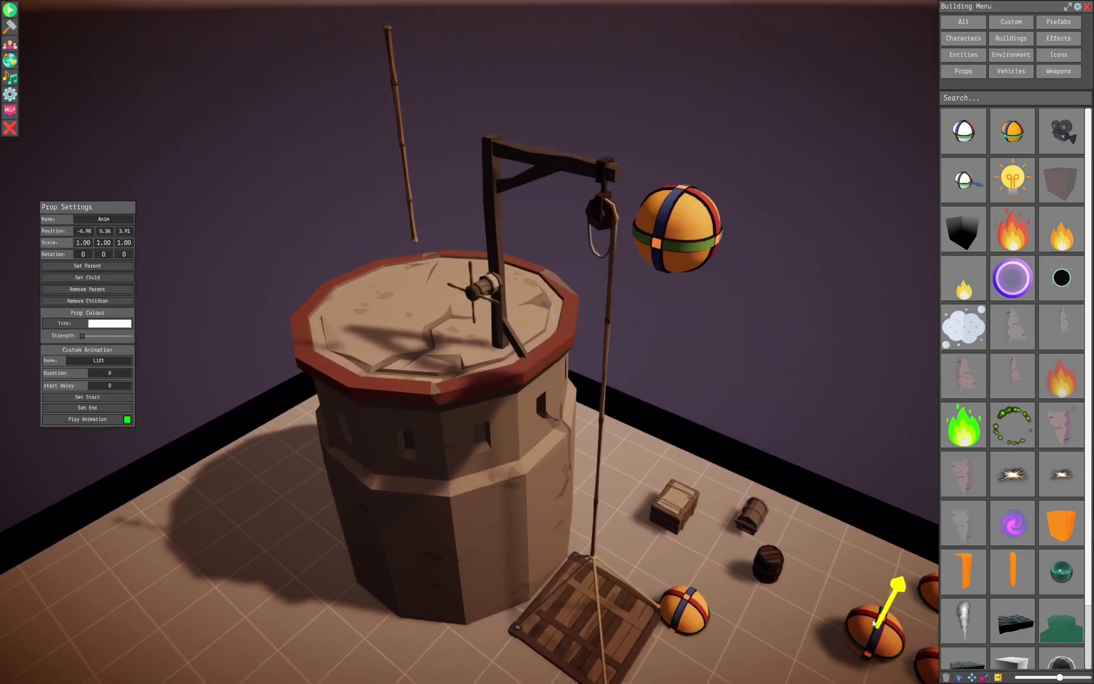
{"action": "left_click", "coordinate": [850, 622]}
{"action": "left_click_drag", "start_coordinate": [851, 623], "coordinate": [471, 296]}
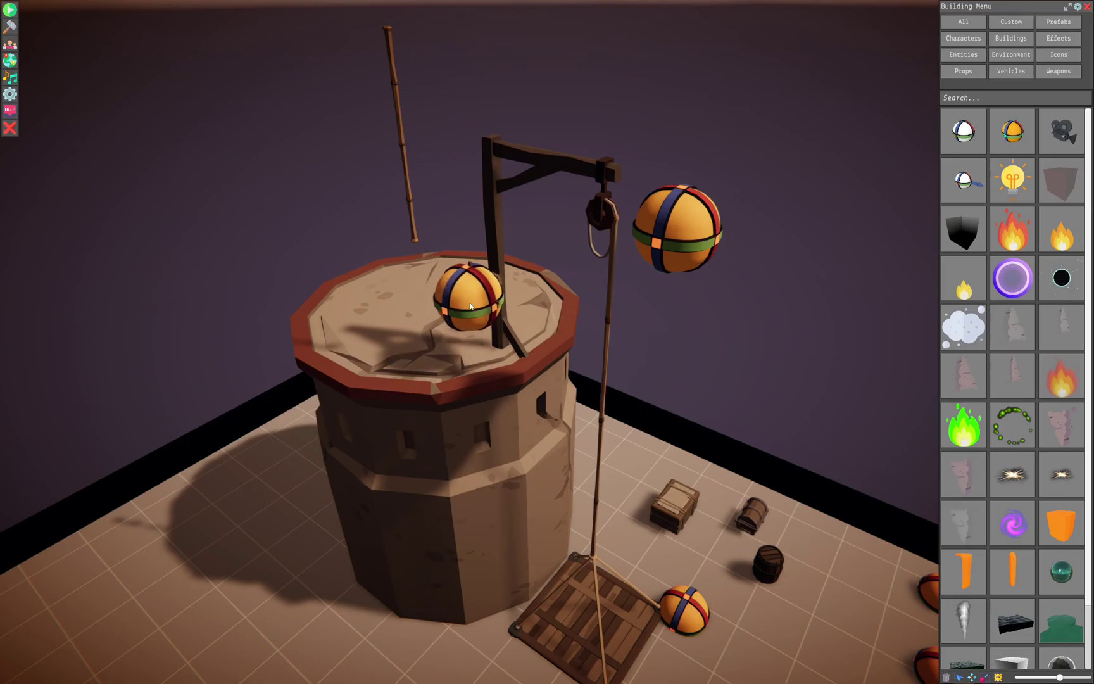
{"action": "left_click", "coordinate": [482, 323]}
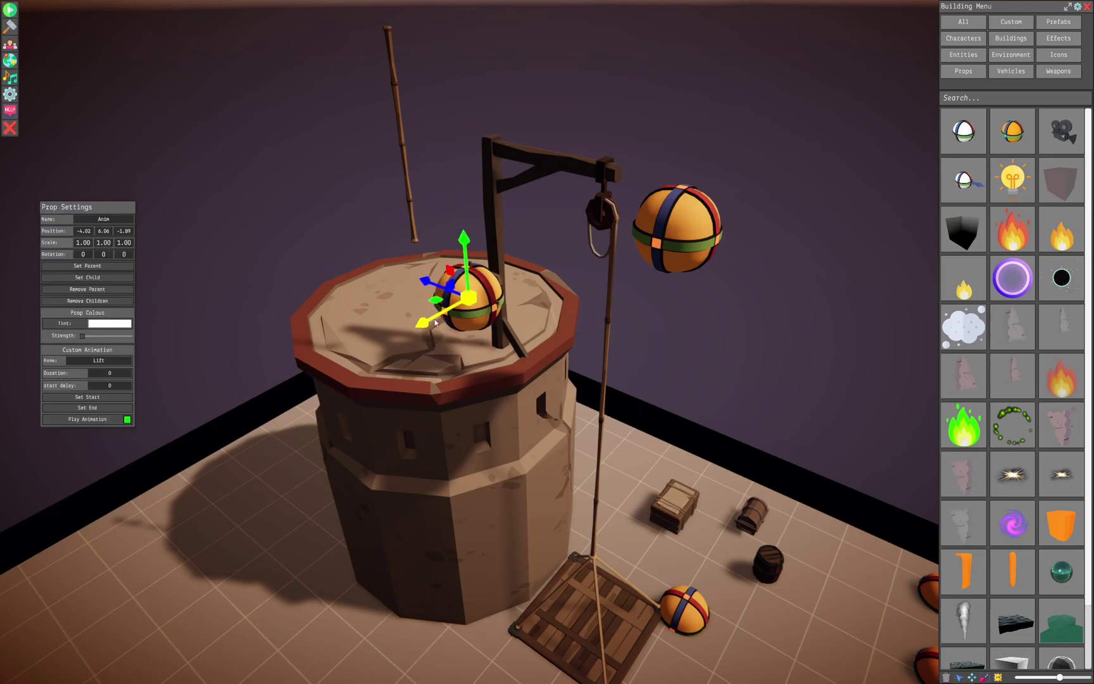
Step: Shrink the locator uniformly to a scale of about 0.35 and centre it on the crank at about 6.12 on Y and -1.86 on Z
{"action": "key", "text": "r"}
{"action": "left_click_drag", "start_coordinate": [469, 297], "coordinate": [373, 279]}
{"action": "middle_click_drag", "start_coordinate": [600, 362], "coordinate": [639, 337]}
{"action": "middle_click_drag", "start_coordinate": [696, 280], "coordinate": [556, 407]}
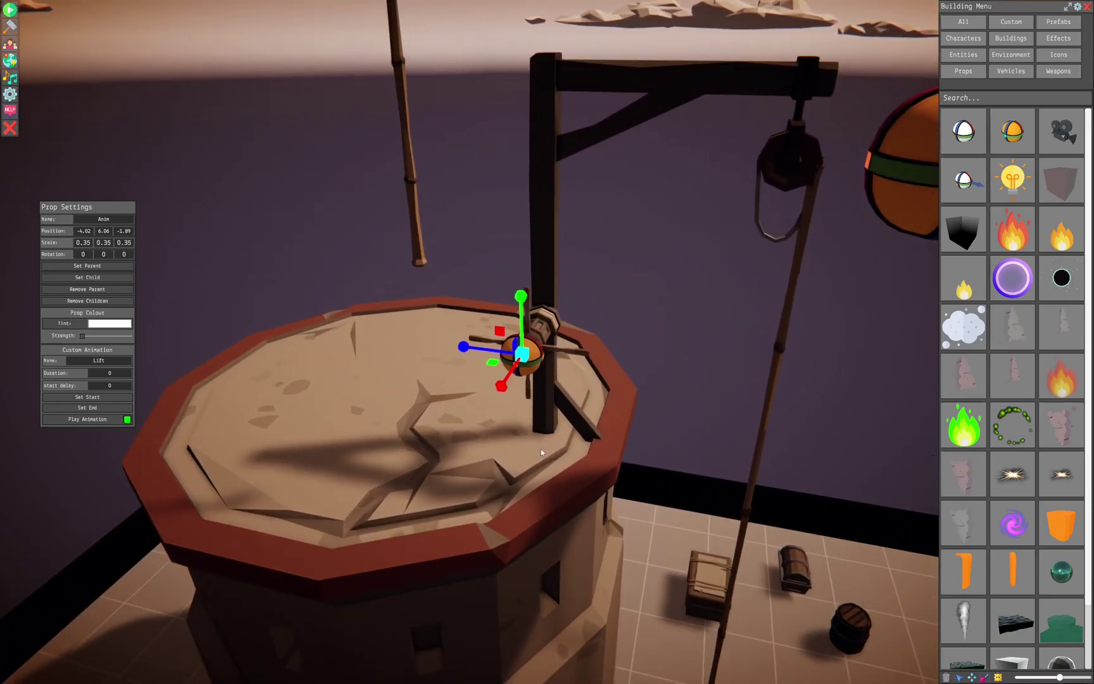
{"action": "scroll", "coordinate": [541, 452], "scroll_direction": "up", "scroll_amount": 3}
{"action": "key", "text": "w"}
{"action": "left_click_drag", "start_coordinate": [489, 340], "coordinate": [488, 328]}
{"action": "right_click_drag", "start_coordinate": [488, 328], "coordinate": [513, 327]}
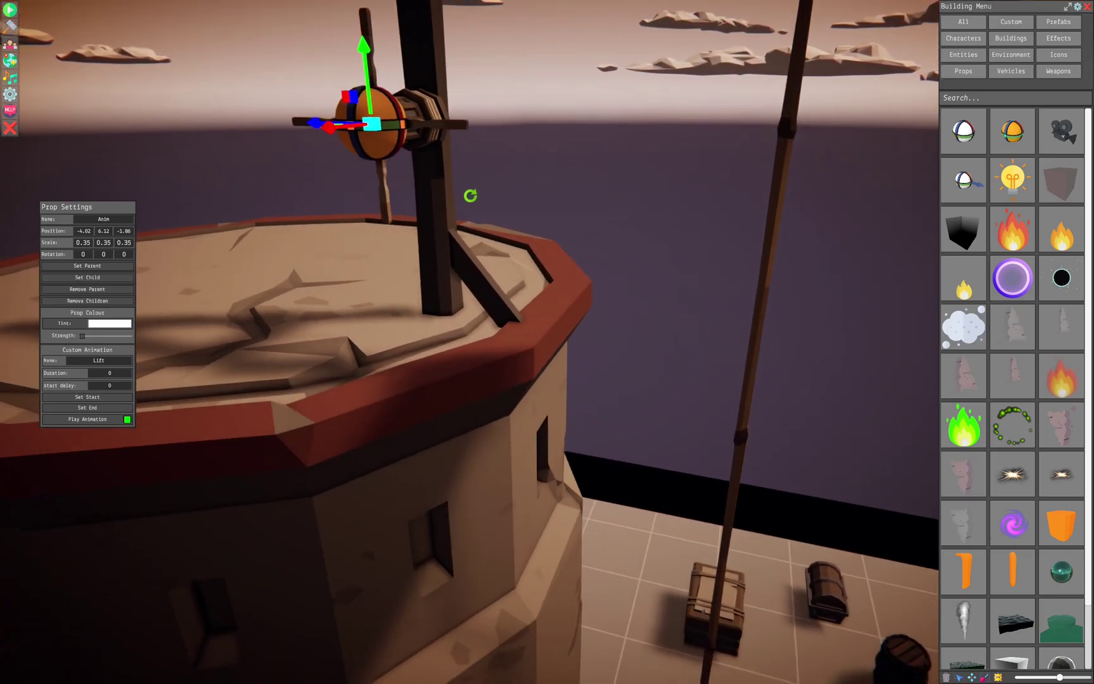
{"action": "mouse_move", "coordinate": [470, 195]}
{"action": "right_mouse_down"}
{"action": "mouse_move", "coordinate": [490, 207]}
{"action": "mouse_move", "coordinate": [481, 202]}
{"action": "right_mouse_up"}
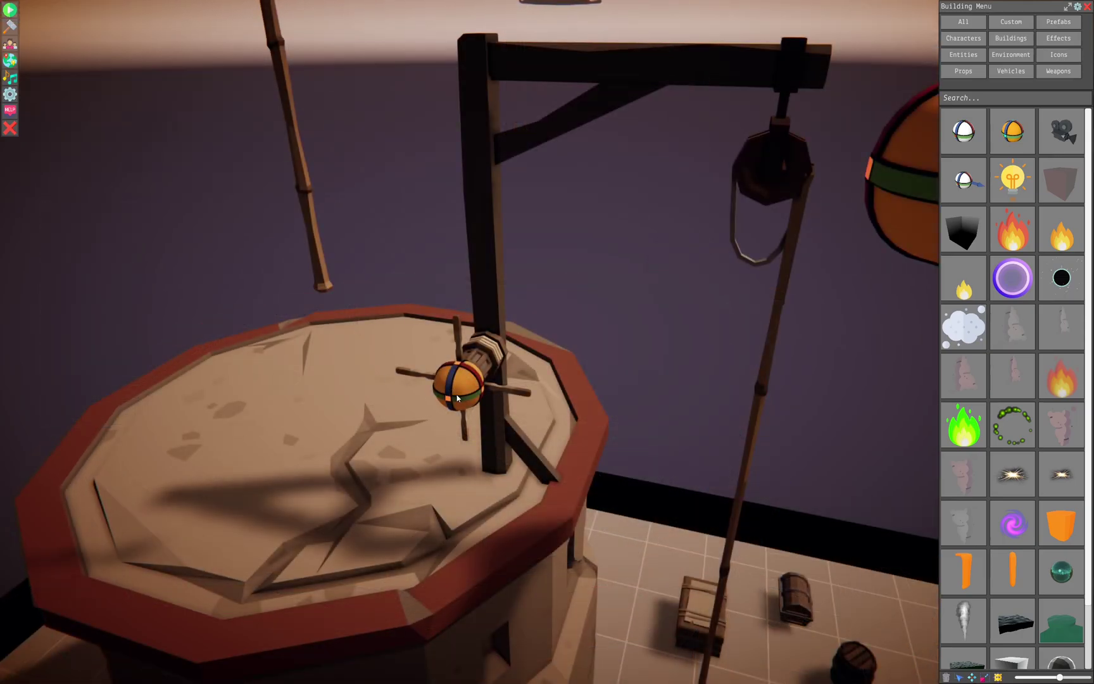
Step: Set the crank locator's Lift animation from zero rotation to about 331, 180, 180 with duration 2, and play it
{"action": "left_click", "coordinate": [458, 399]}
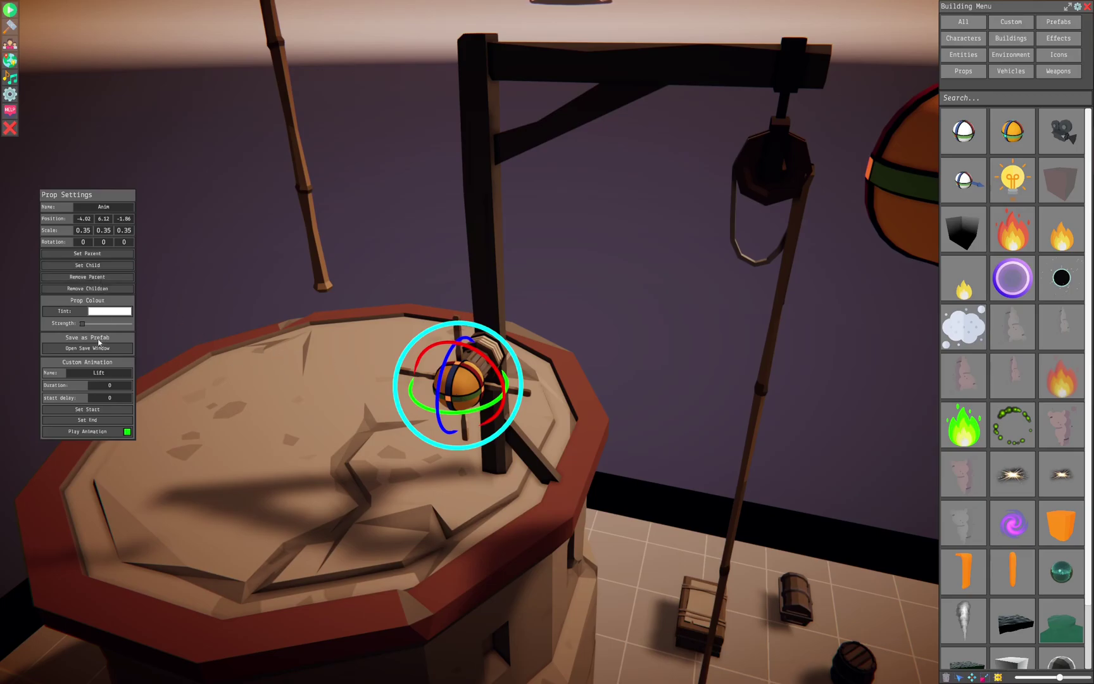
{"action": "left_click", "coordinate": [87, 409]}
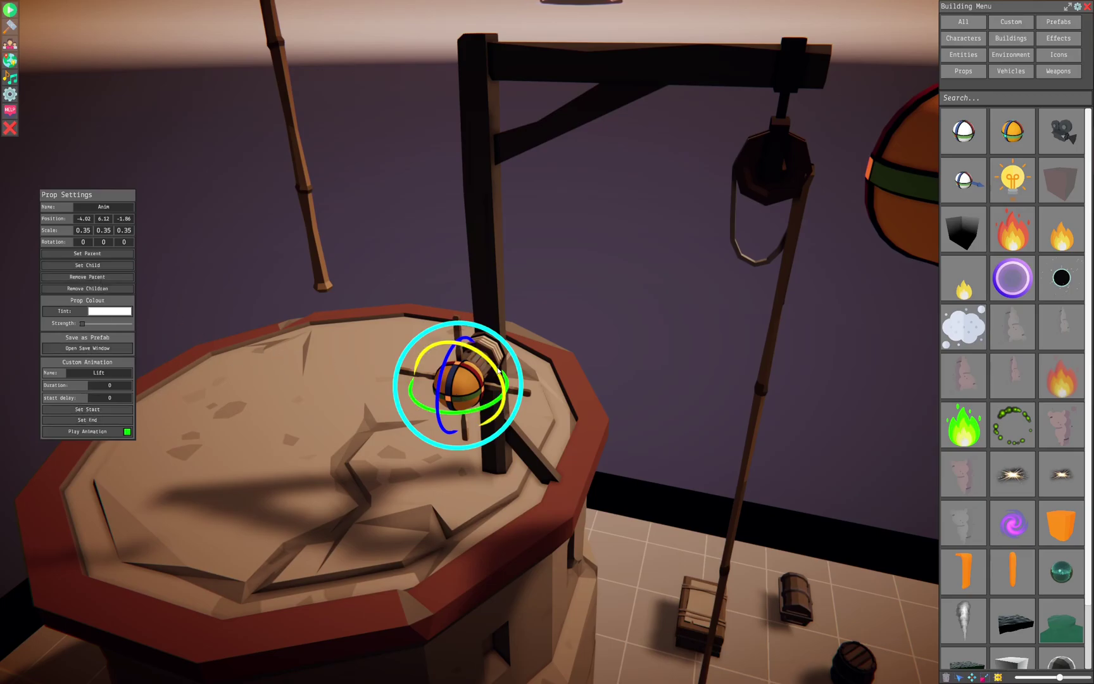
{"action": "left_click_drag", "start_coordinate": [474, 353], "coordinate": [380, 436]}
{"action": "left_click", "coordinate": [98, 421]}
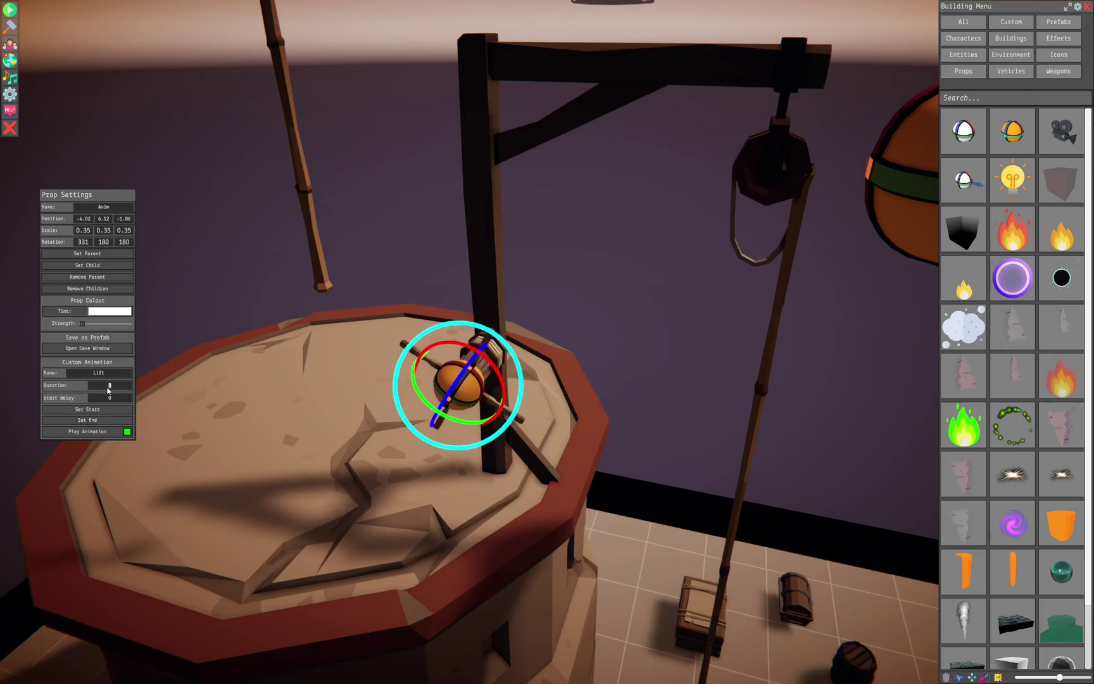
{"action": "type", "text": "2"}
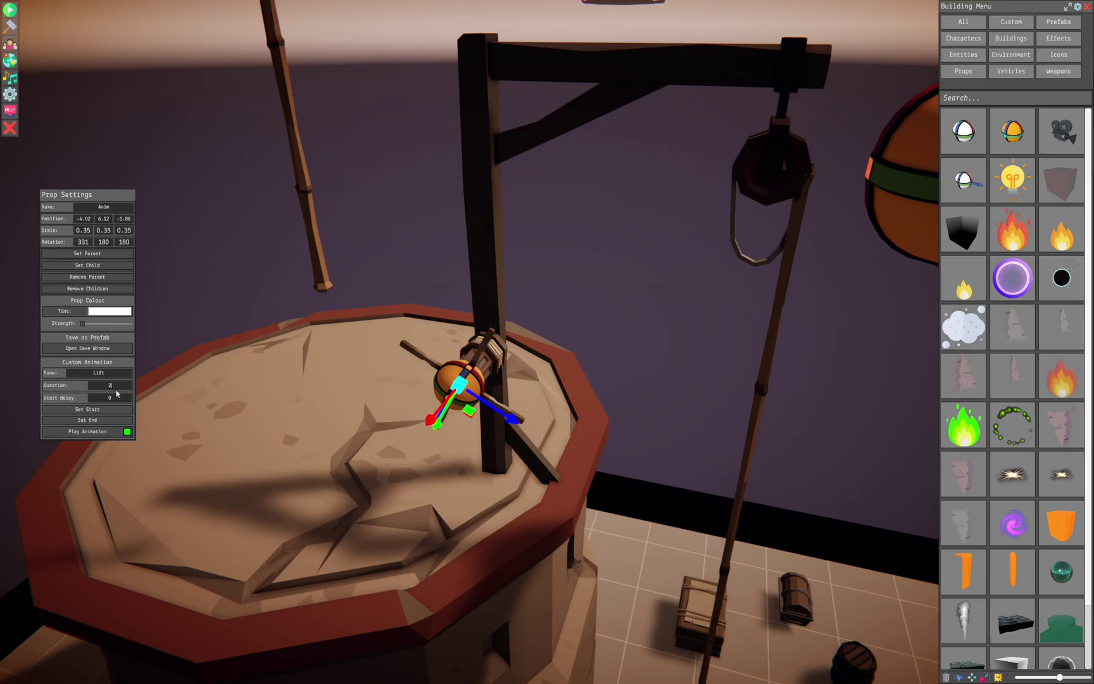
{"action": "left_click", "coordinate": [90, 433]}
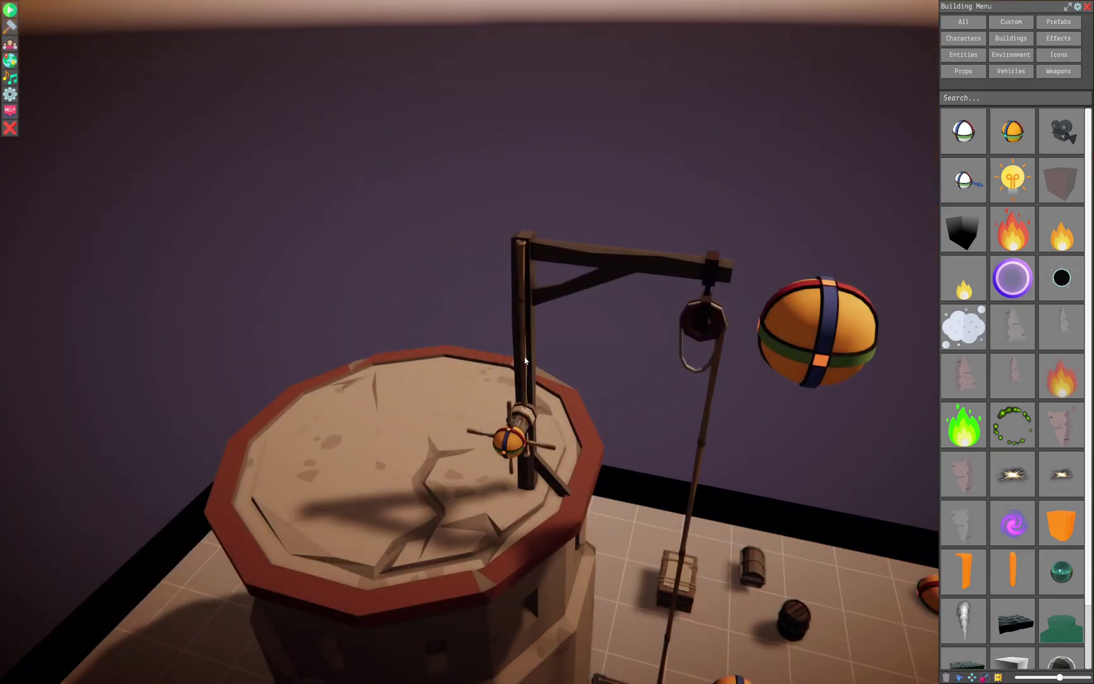
Step: Rotate the spare bamboo pole standing at the crane post so it tilts toward the pulley
{"action": "left_click", "coordinate": [523, 333]}
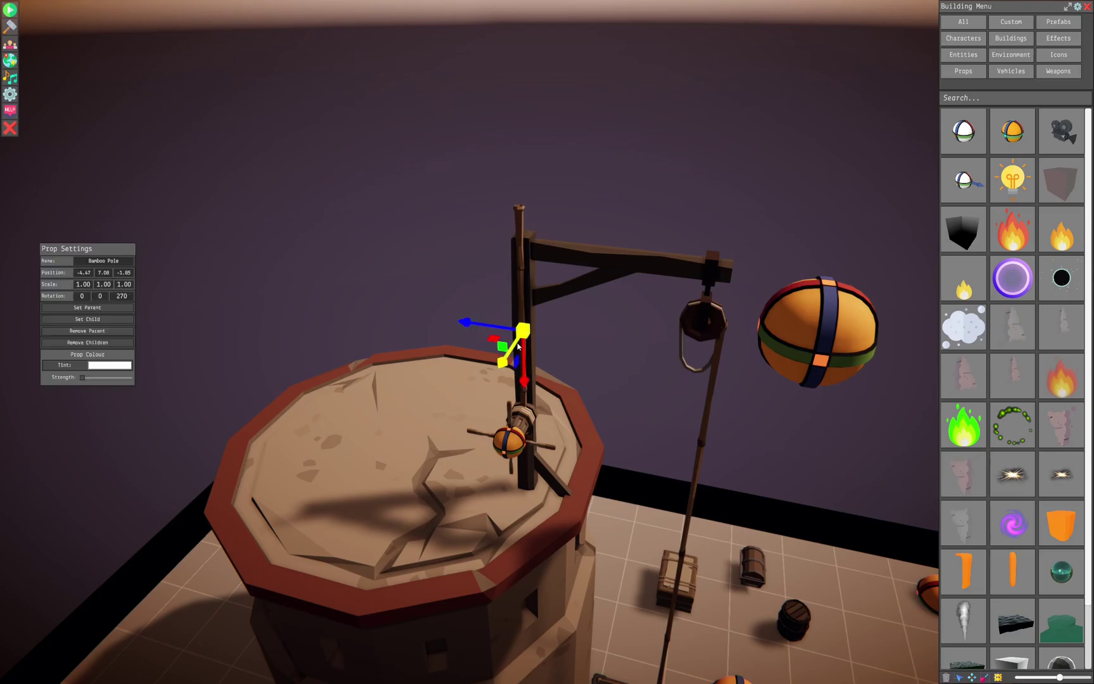
{"action": "key", "text": "e"}
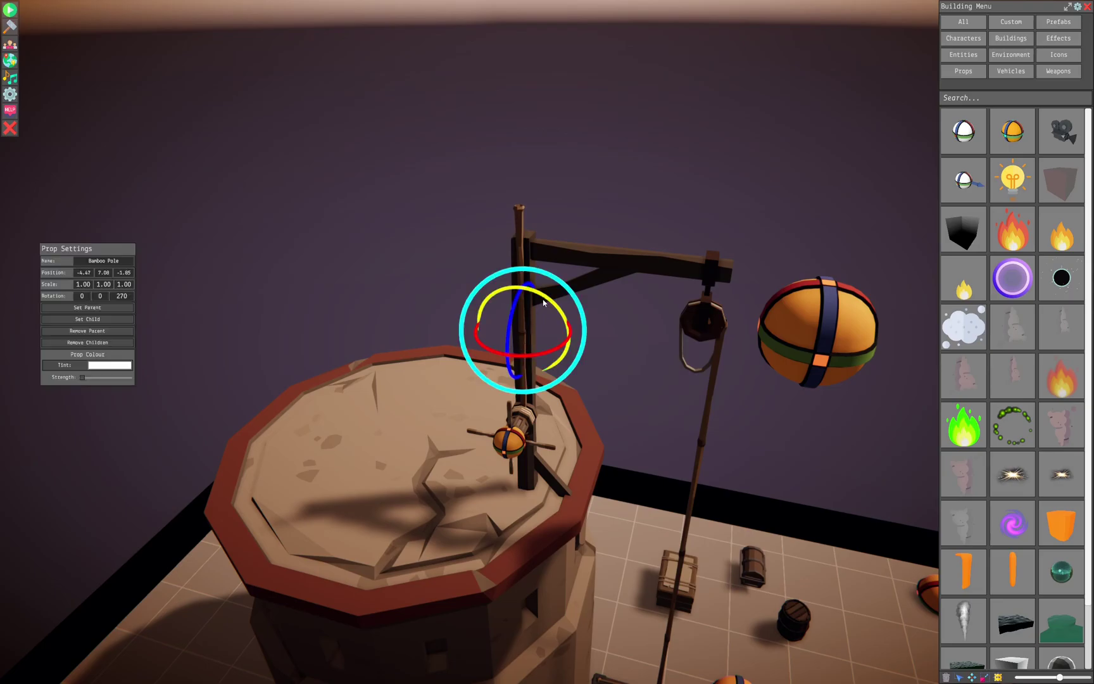
{"action": "mouse_move", "coordinate": [543, 304]}
{"action": "left_mouse_down"}
{"action": "mouse_move", "coordinate": [584, 338]}
{"action": "mouse_move", "coordinate": [545, 327]}
{"action": "left_mouse_up"}
{"action": "mouse_move", "coordinate": [616, 385]}
{"action": "right_mouse_down"}
{"action": "mouse_move", "coordinate": [718, 410]}
{"action": "mouse_move", "coordinate": [609, 375]}
{"action": "mouse_move", "coordinate": [613, 384]}
{"action": "right_mouse_up"}
{"action": "middle_click_drag", "start_coordinate": [613, 383], "coordinate": [497, 342]}
Step: Fit the tilted bamboo pole between crank and pulley as the diagonal stretch of rope
{"action": "key", "text": "2"}
{"action": "left_click_drag", "start_coordinate": [397, 386], "coordinate": [439, 417]}
{"action": "left_click_drag", "start_coordinate": [423, 461], "coordinate": [525, 449]}
{"action": "key", "text": "4"}
{"action": "key", "text": "2"}
{"action": "left_click_drag", "start_coordinate": [497, 449], "coordinate": [467, 405]}
{"action": "key", "text": "4"}
{"action": "key", "text": "2"}
{"action": "key", "text": "2"}
{"action": "left_click", "coordinate": [532, 513]}
Step: Place a Blank Invisible Locator on the tower roof beside the base of the crane post
{"action": "right_click_drag", "start_coordinate": [531, 513], "coordinate": [709, 575]}
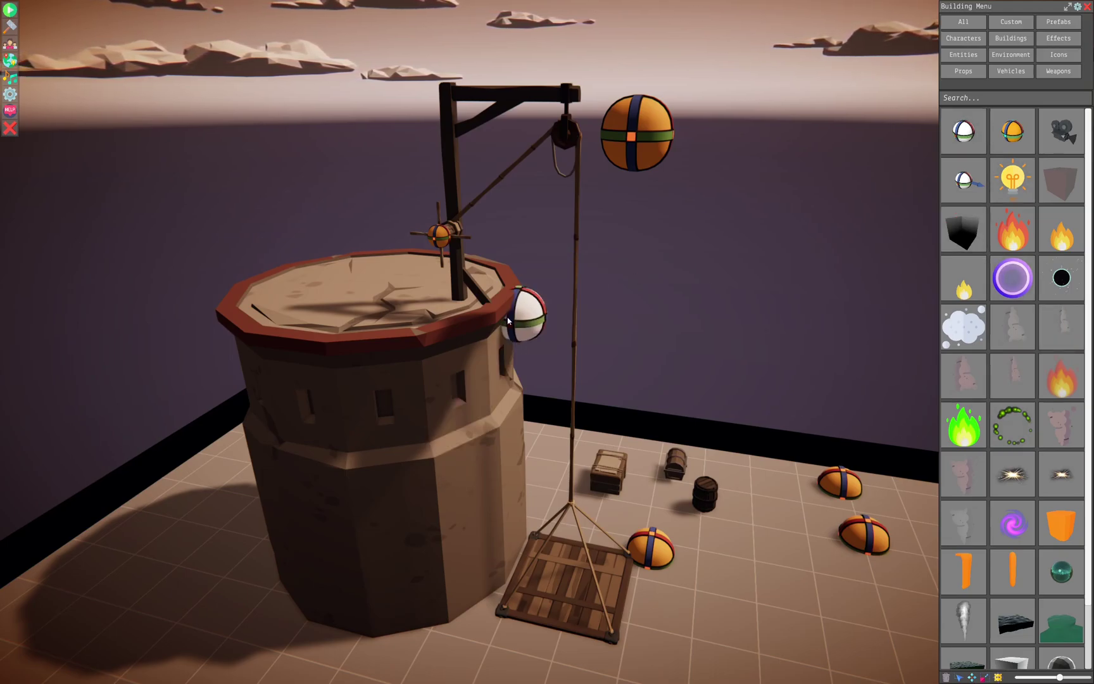
{"action": "left_click", "coordinate": [412, 315]}
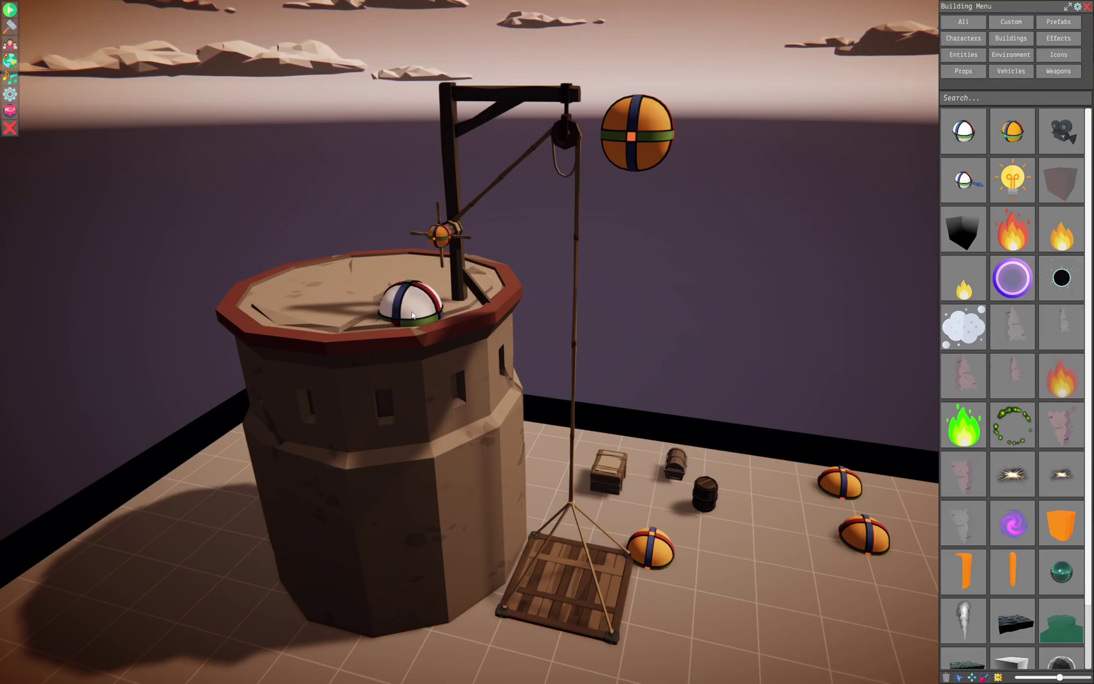
{"action": "right_click_drag", "start_coordinate": [713, 354], "coordinate": [449, 403]}
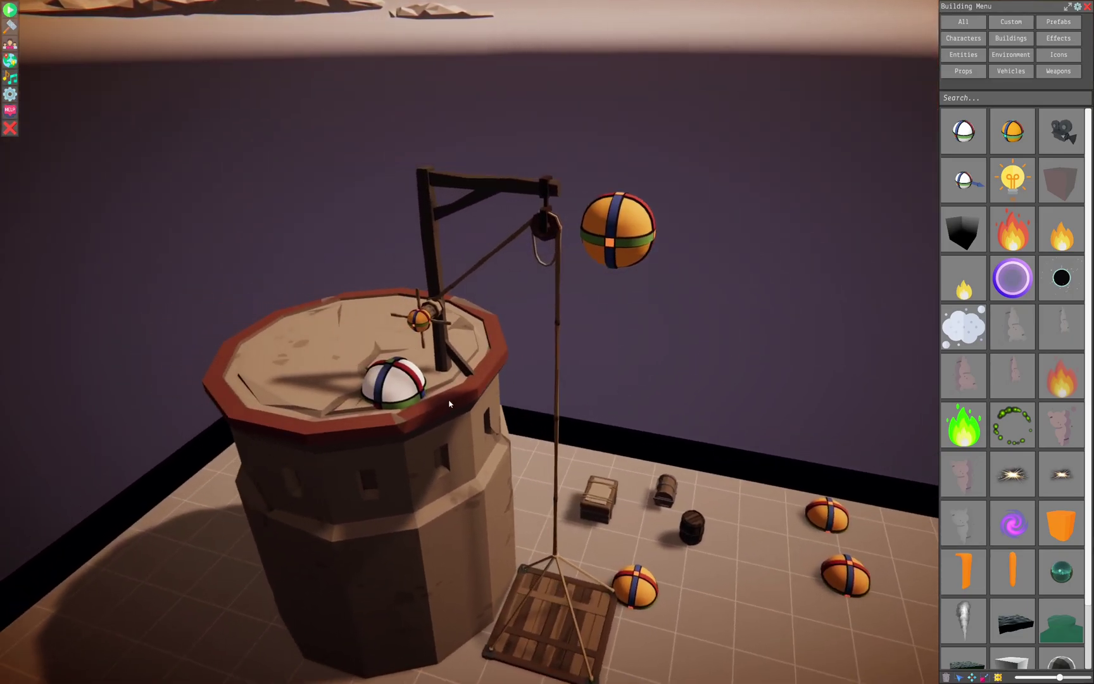
{"action": "left_click", "coordinate": [405, 359]}
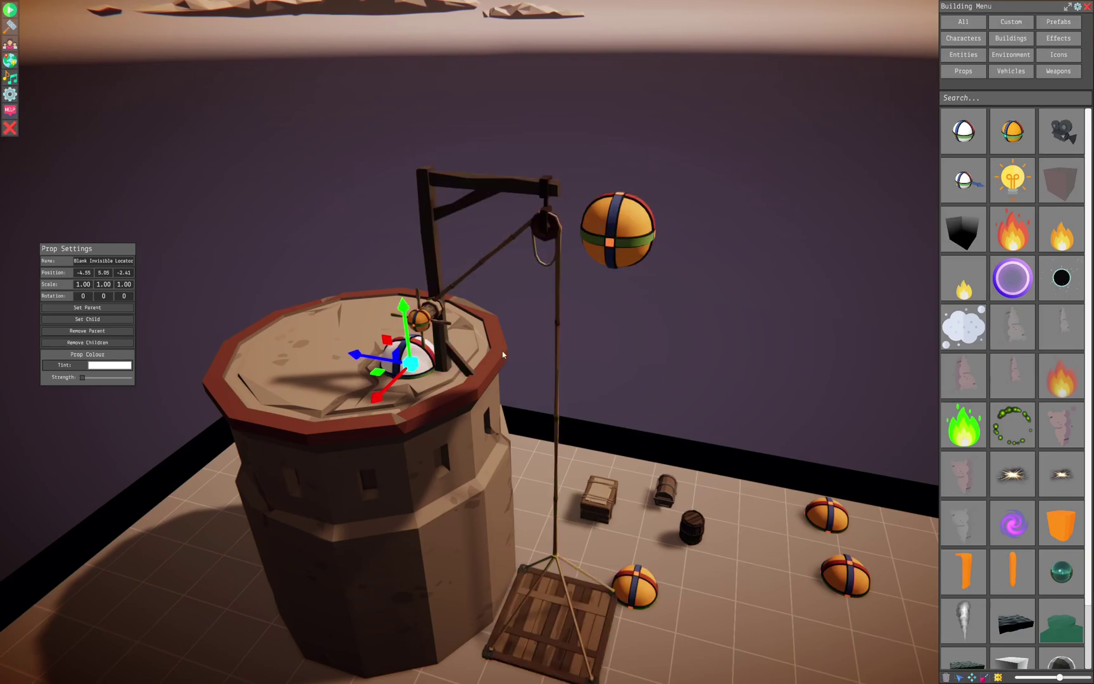
Step: Lock the pulley and both bamboo rope poles, and open the hauling platform's options
{"action": "right_click", "coordinate": [442, 209]}
{"action": "left_click", "coordinate": [468, 229]}
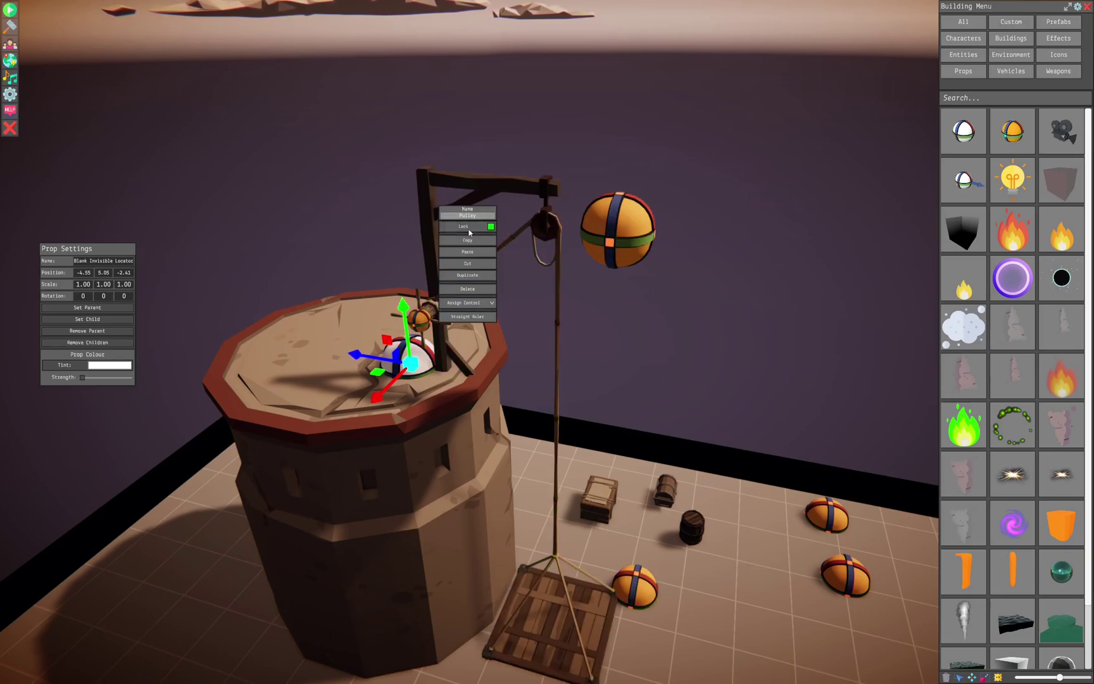
{"action": "right_click", "coordinate": [506, 243]}
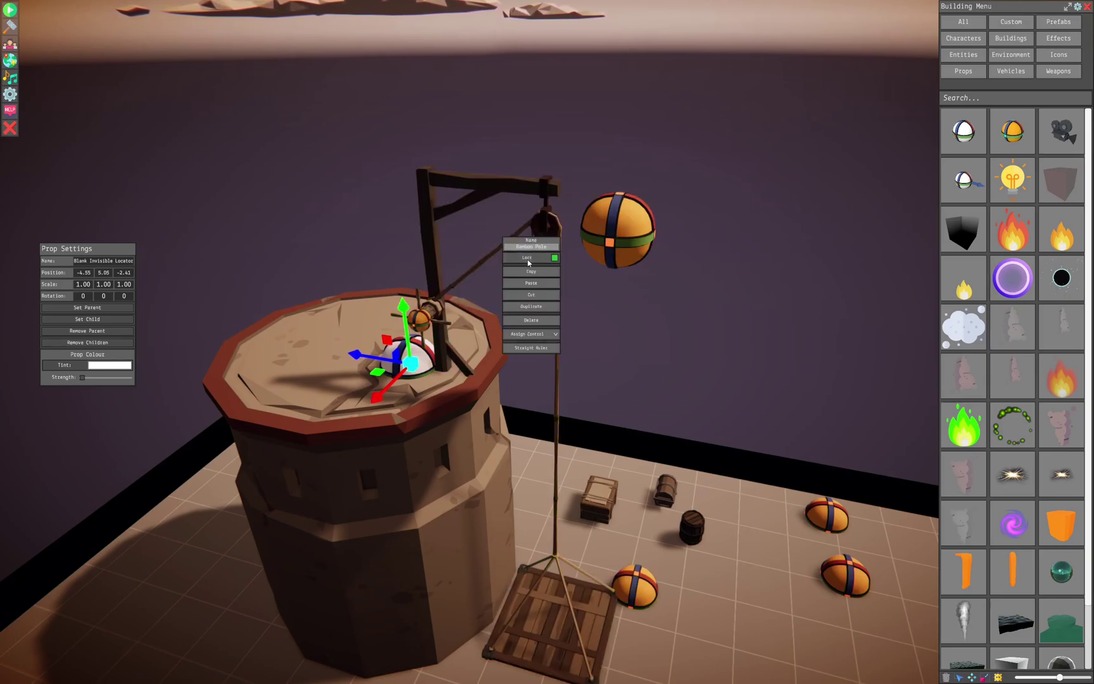
{"action": "right_click", "coordinate": [558, 384]}
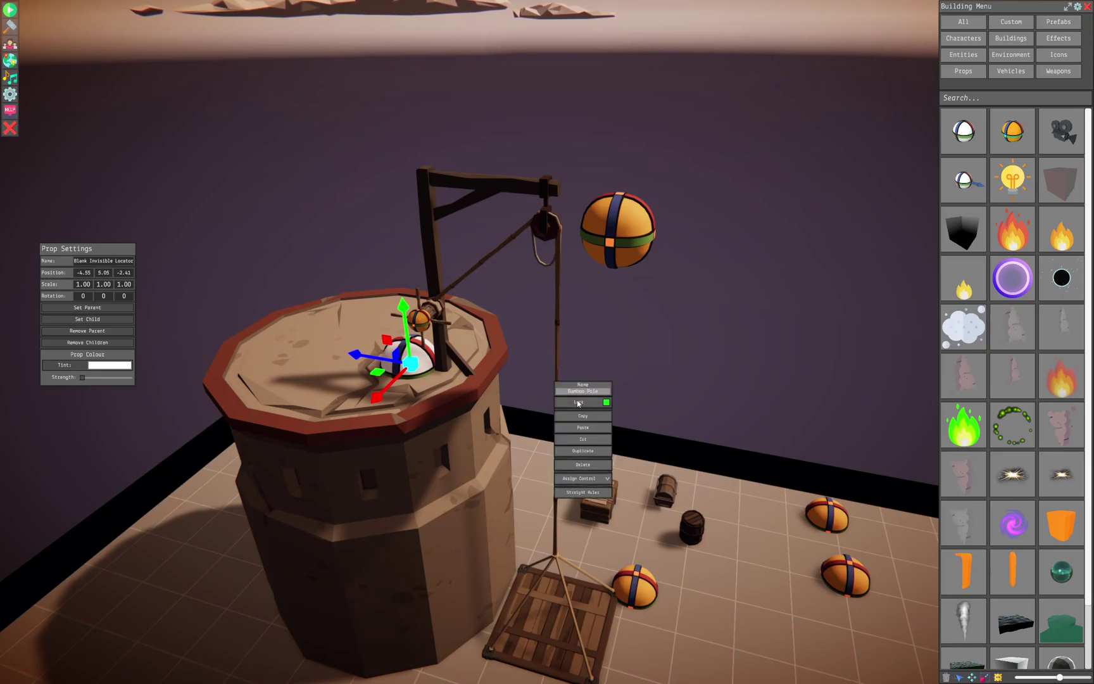
{"action": "right_click", "coordinate": [558, 595]}
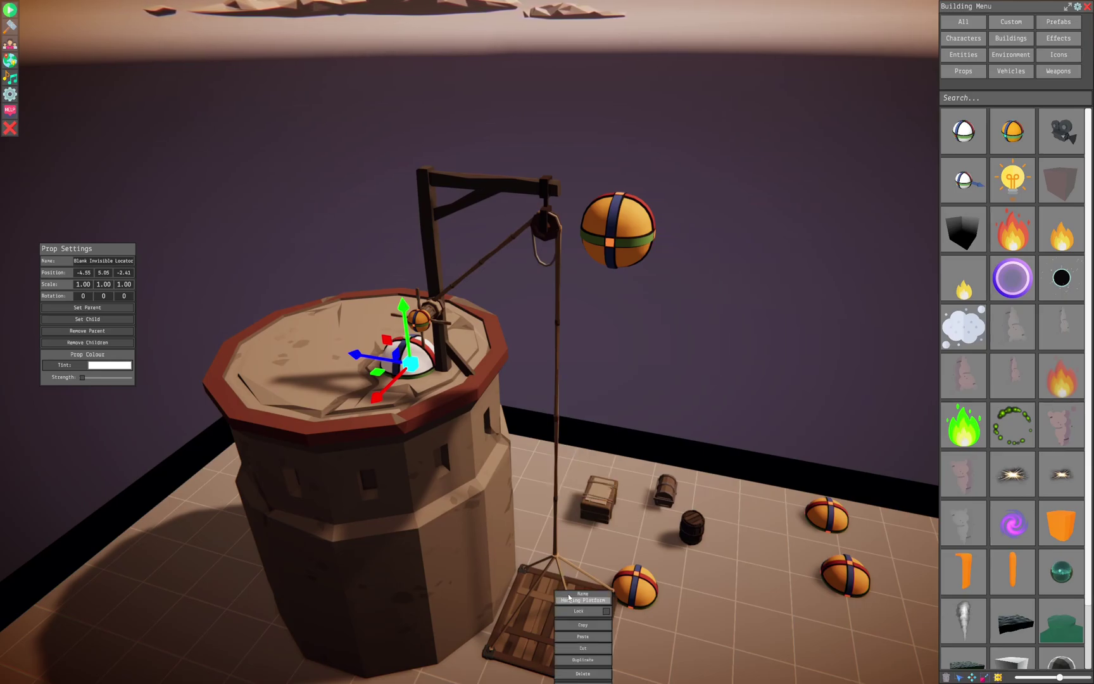
{"action": "middle_click_drag", "start_coordinate": [755, 594], "coordinate": [722, 592]}
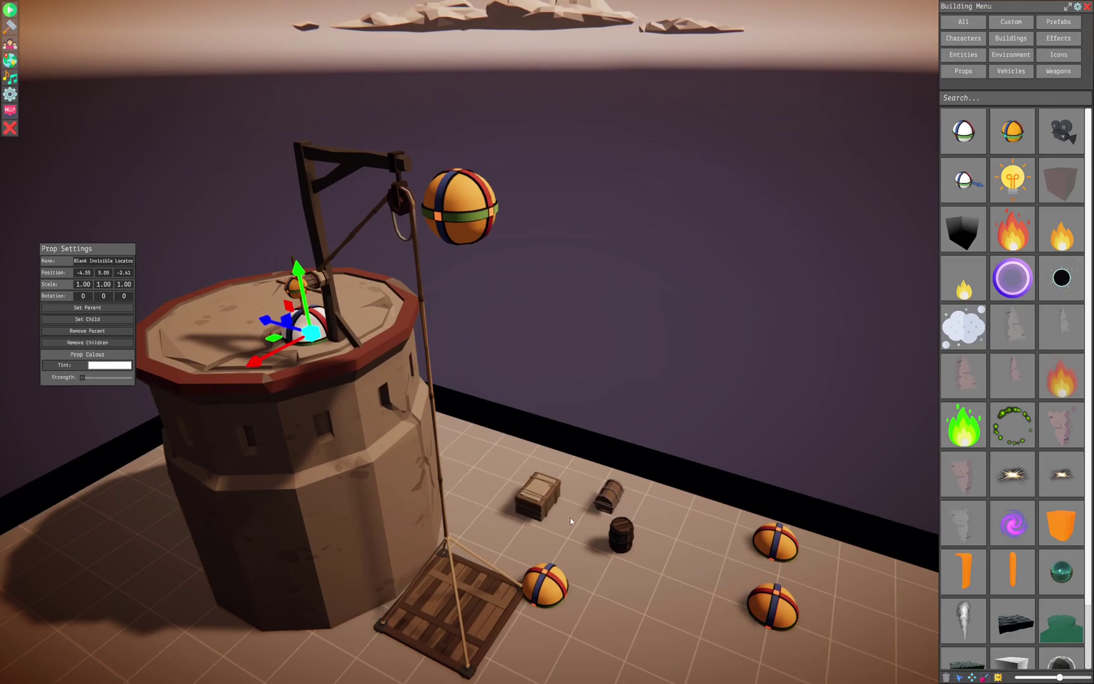
Step: Move the crate, the chest and the barrel from the floor onto the hauling platform
{"action": "middle_click_drag", "start_coordinate": [570, 521], "coordinate": [534, 536]}
{"action": "left_click_drag", "start_coordinate": [585, 462], "coordinate": [516, 537]}
{"action": "left_click_drag", "start_coordinate": [662, 463], "coordinate": [553, 568]}
{"action": "left_click_drag", "start_coordinate": [703, 483], "coordinate": [602, 563]}
Step: Attach the crate, chest and barrel as children of the Anim locator beside the hauling platform
{"action": "left_click", "coordinate": [619, 545]}
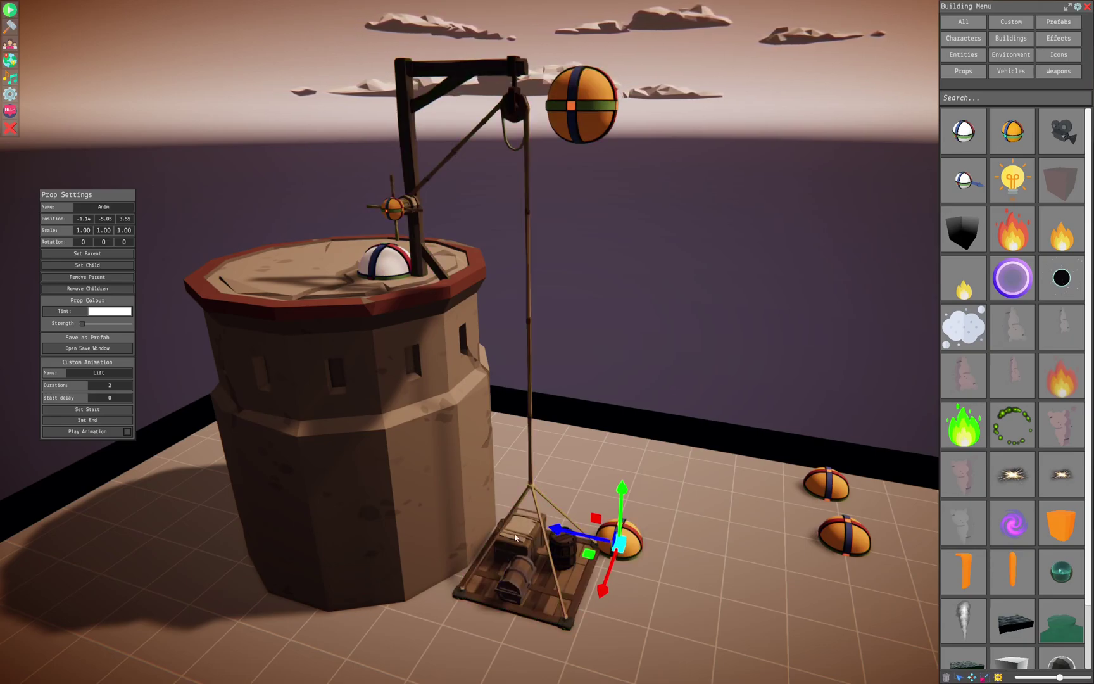
{"action": "right_click", "coordinate": [490, 577]}
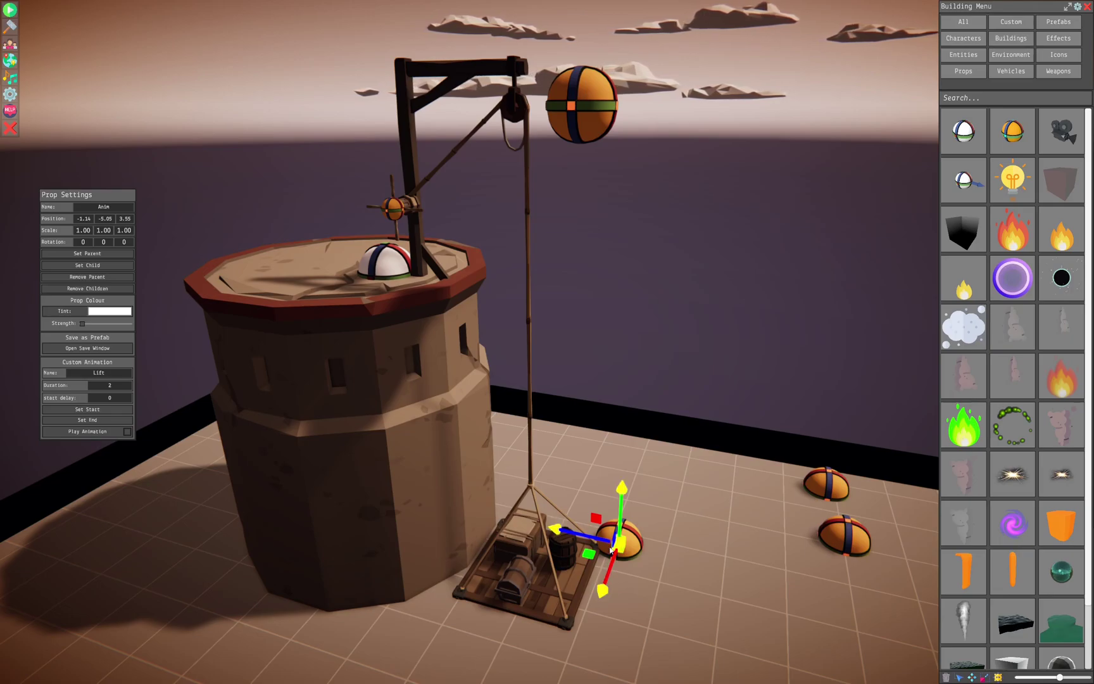
{"action": "scroll", "coordinate": [592, 504], "scroll_direction": "down", "scroll_amount": 1}
{"action": "middle_click_drag", "start_coordinate": [592, 503], "coordinate": [659, 506]}
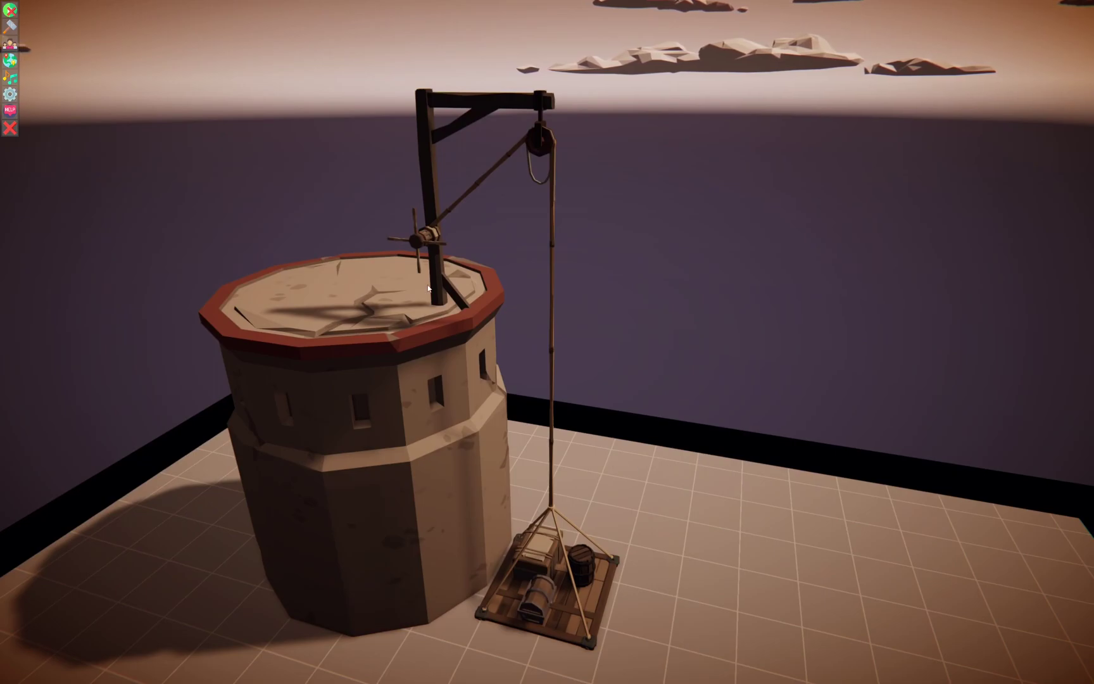
Step: Test the crane in play mode by running the blank locator's Lift animation up and down twice
{"action": "left_click", "coordinate": [516, 107]}
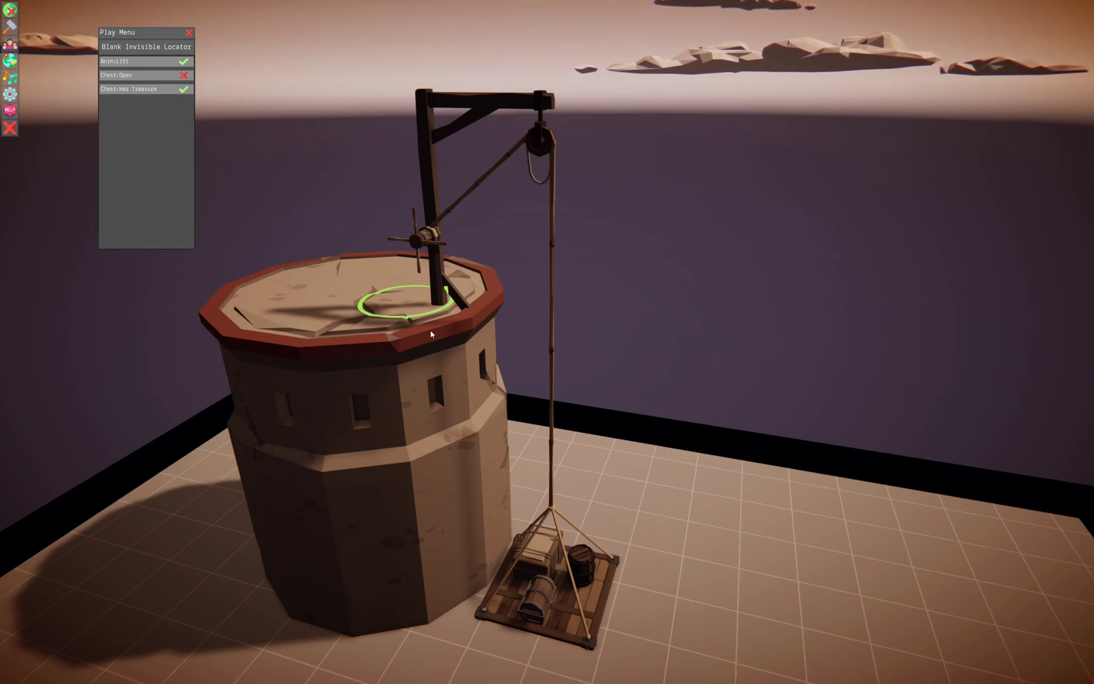
{"action": "left_click", "coordinate": [117, 62]}
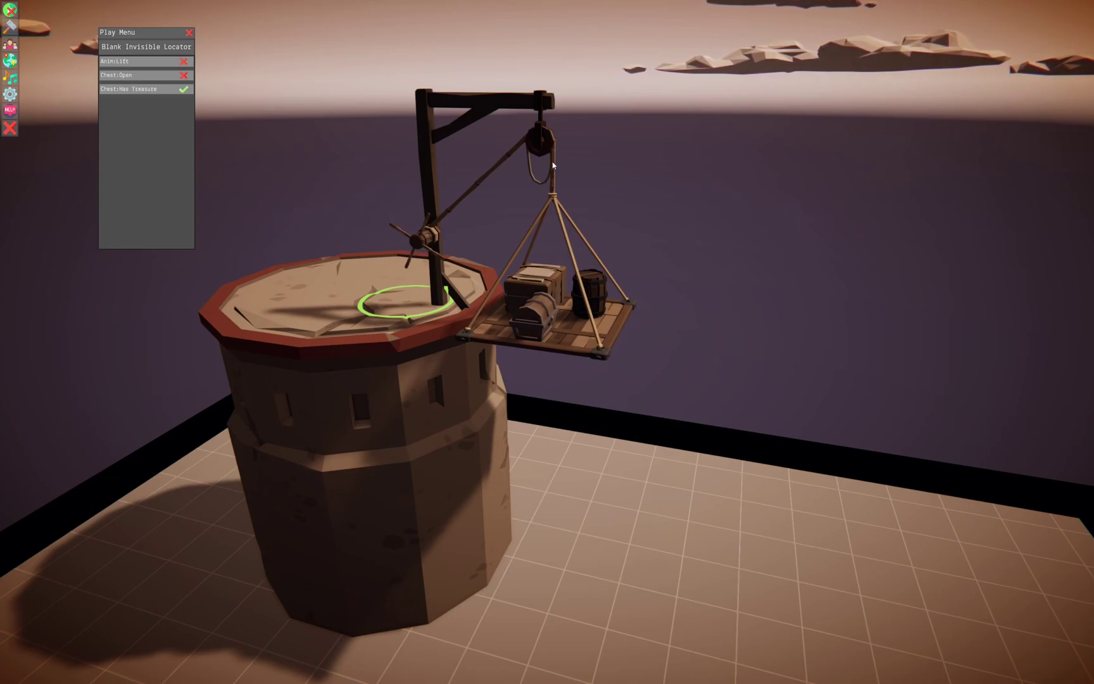
{"action": "left_click", "coordinate": [121, 63]}
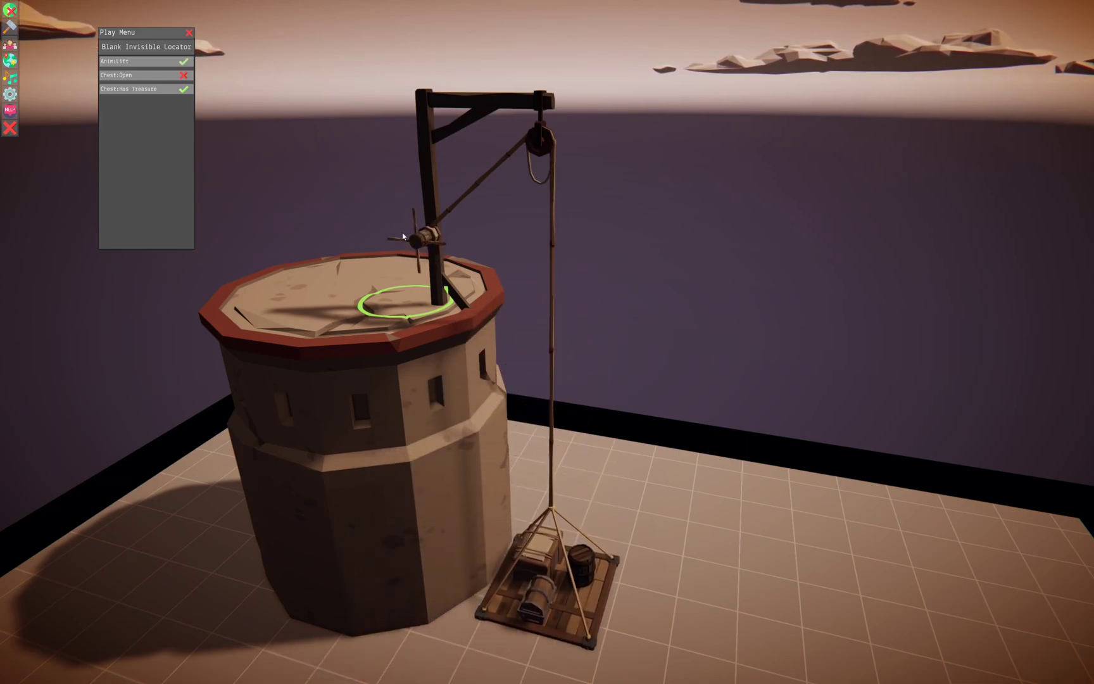
{"action": "left_click", "coordinate": [131, 61]}
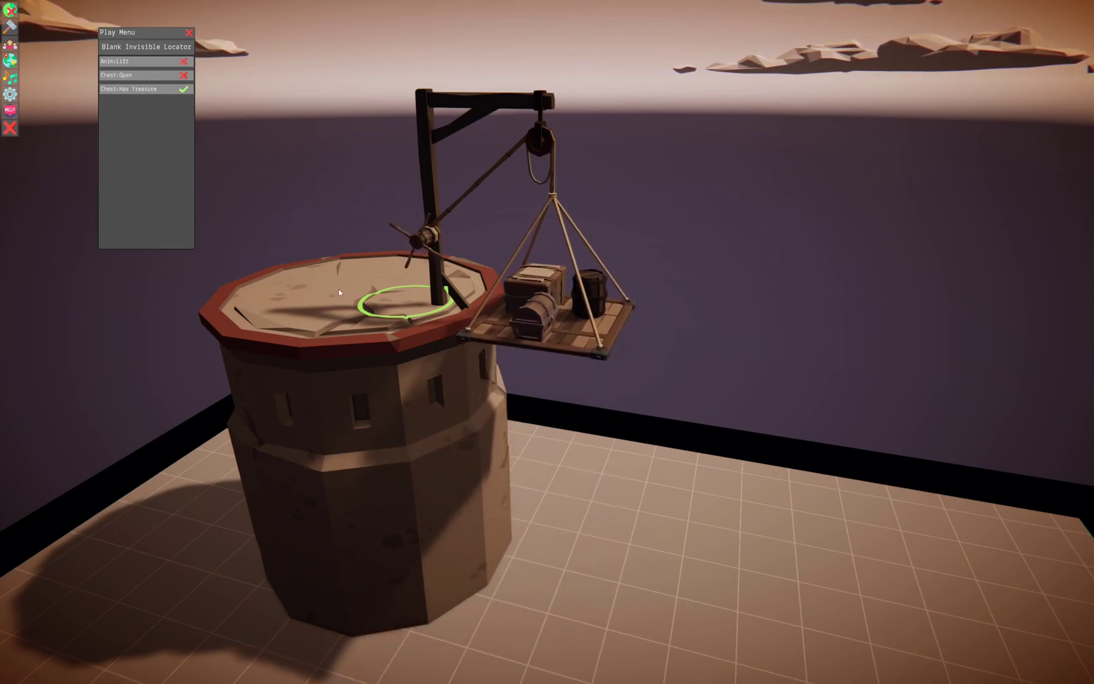
{"action": "left_click", "coordinate": [111, 64]}
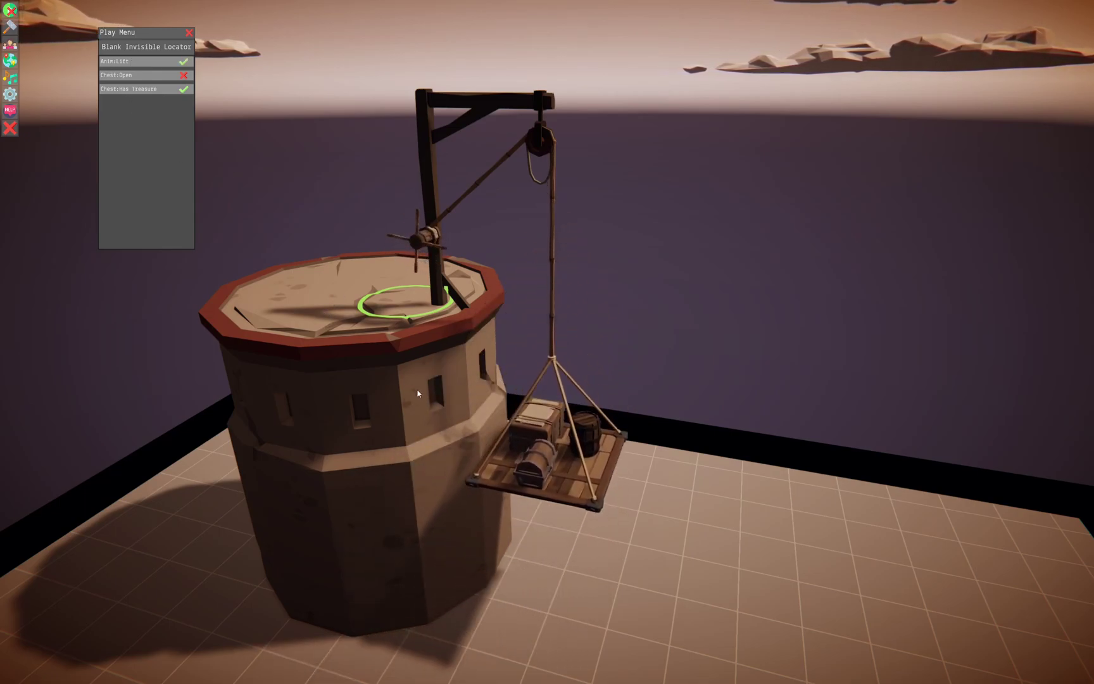
{"action": "right_click_drag", "start_coordinate": [435, 417], "coordinate": [382, 417]}
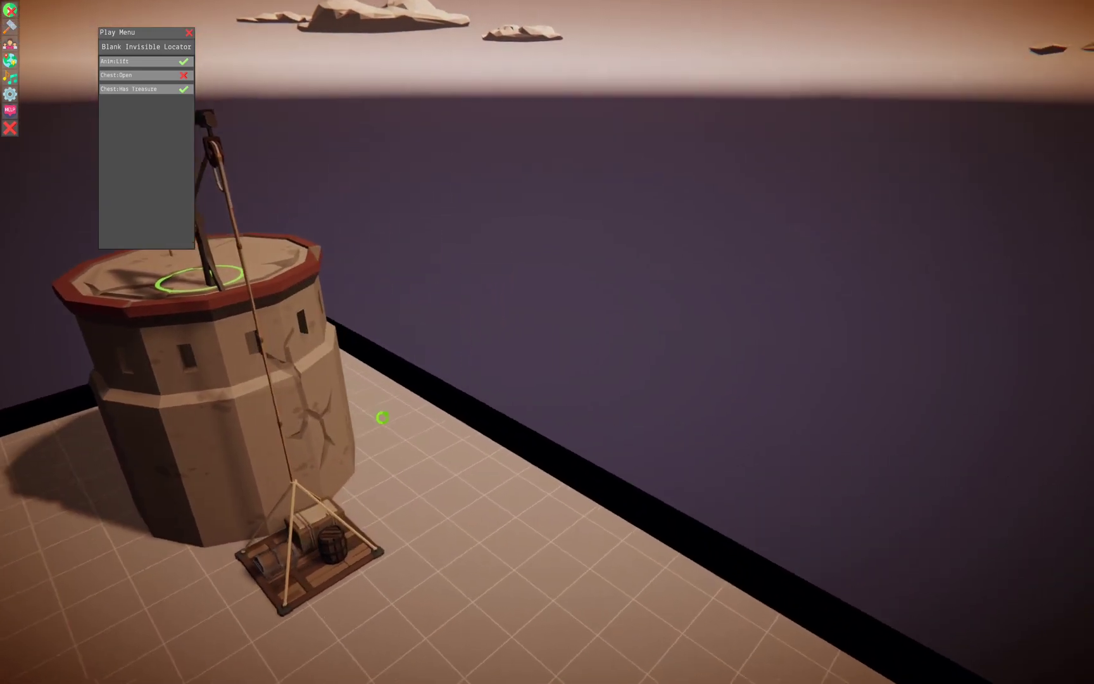
Step: Return to build mode and examine the drop animation settings of the locators beside the wooden pallet and on the barrel
{"action": "middle_click_drag", "start_coordinate": [381, 417], "coordinate": [568, 404]}
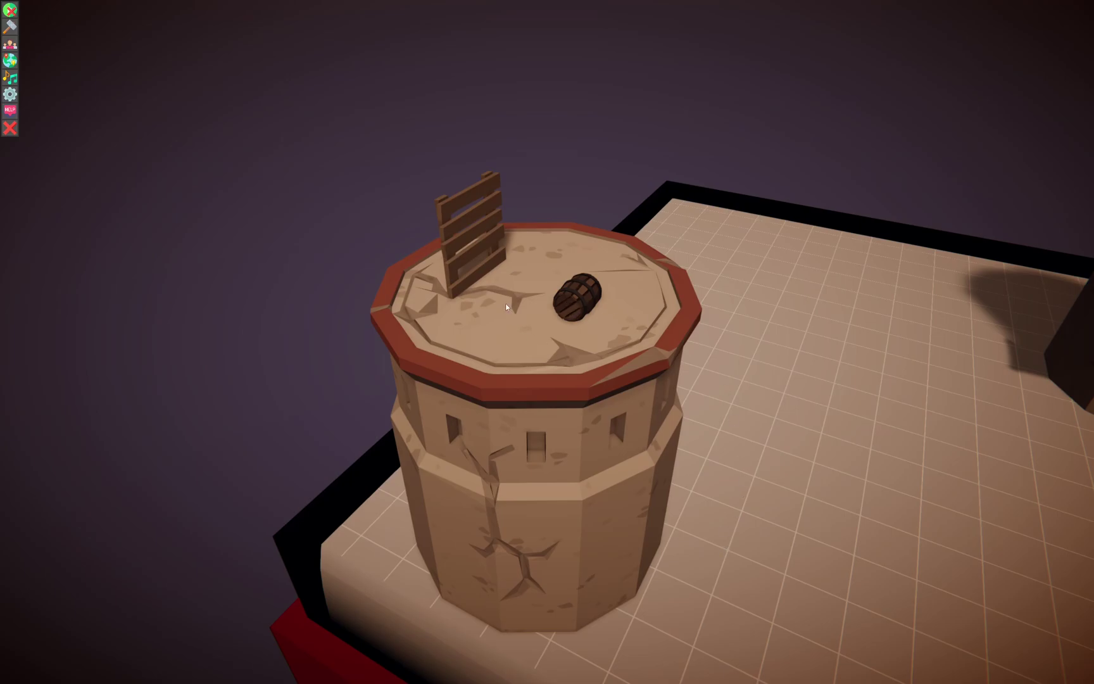
{"action": "key", "text": "Tab"}
{"action": "right_click_drag", "start_coordinate": [737, 403], "coordinate": [568, 332]}
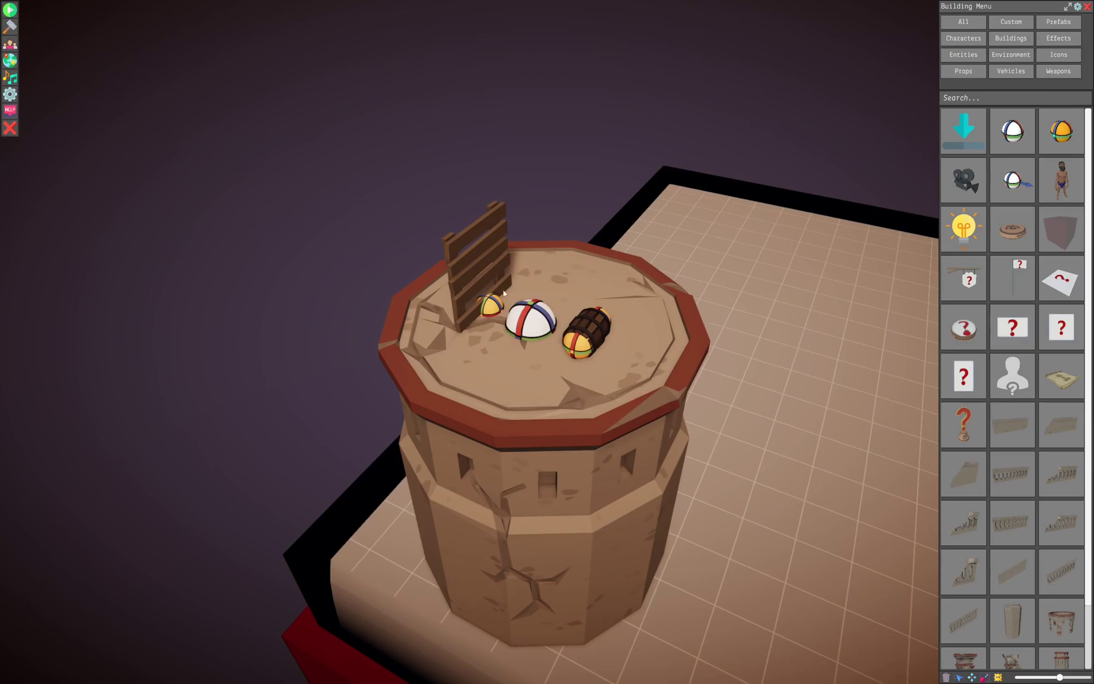
{"action": "left_click", "coordinate": [492, 311]}
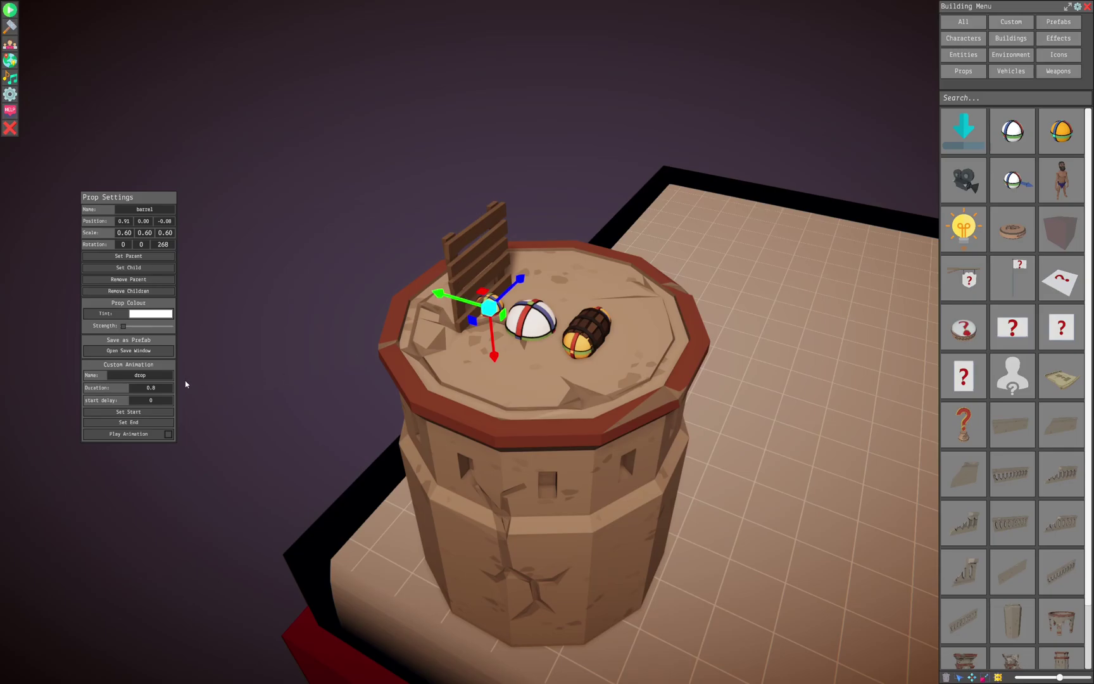
{"action": "left_click", "coordinate": [584, 348]}
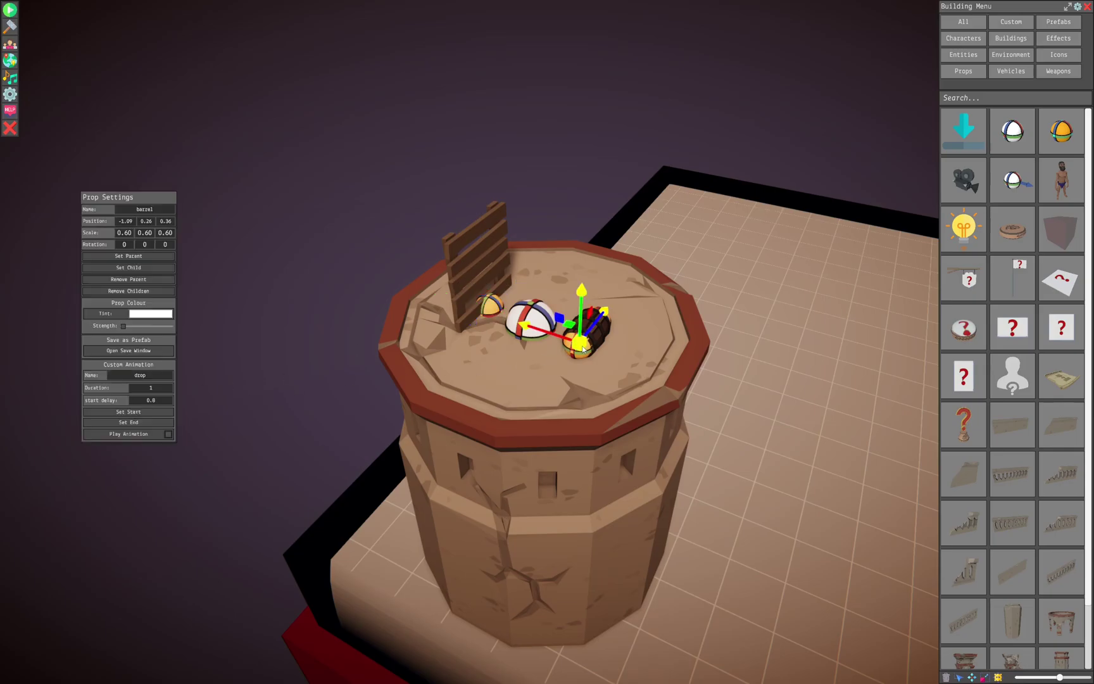
{"action": "left_click", "coordinate": [149, 412]}
{"action": "left_click", "coordinate": [92, 410]}
Step: Examine the drop animation settings of the child locator at the barrel's other end
{"action": "right_click_drag", "start_coordinate": [557, 405], "coordinate": [339, 312]}
{"action": "middle_click_drag", "start_coordinate": [340, 313], "coordinate": [685, 449]}
{"action": "right_click_drag", "start_coordinate": [686, 449], "coordinate": [493, 300]}
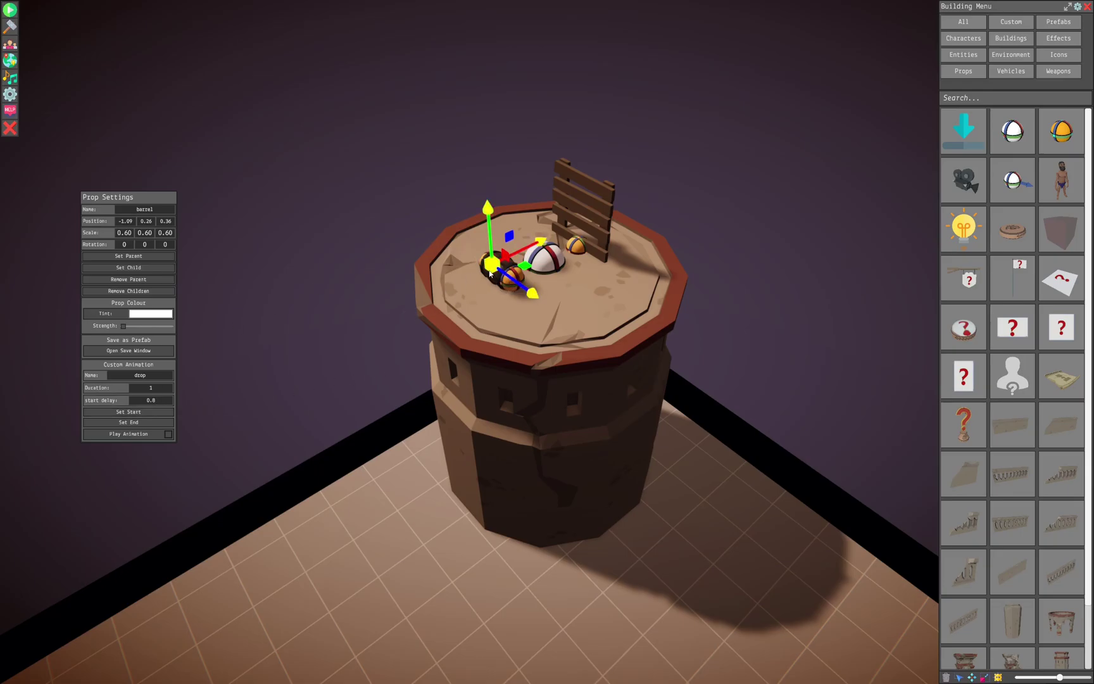
{"action": "left_click", "coordinate": [506, 287]}
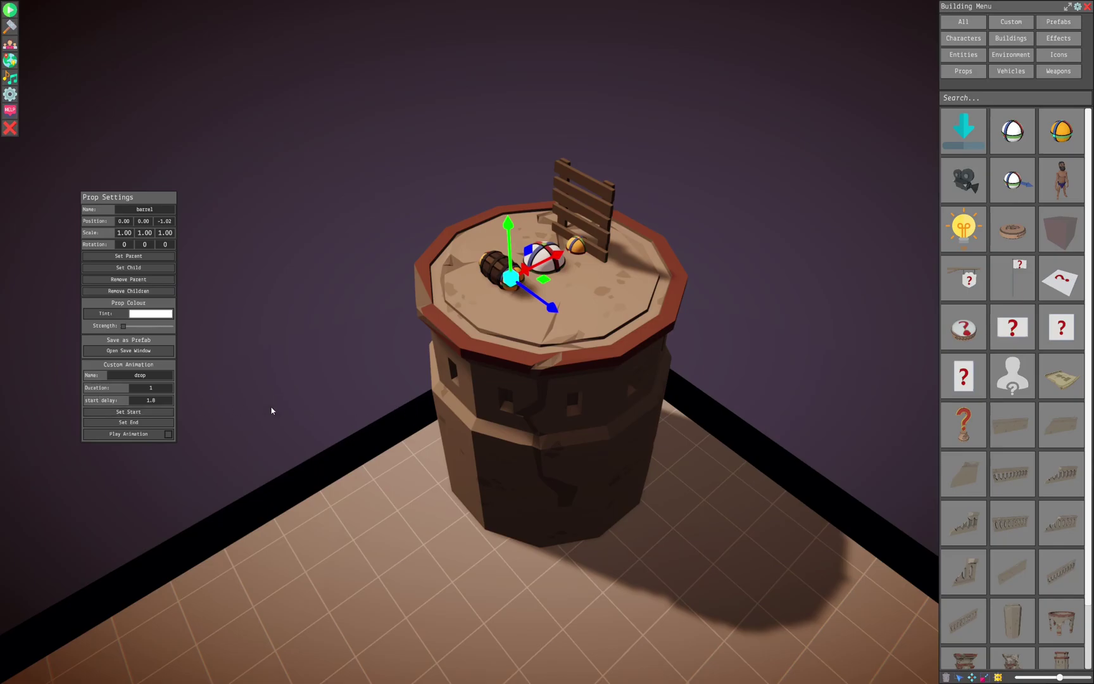
Step: Test the barrel tower in play mode by running its blank locator's drop animation
{"action": "middle_click_drag", "start_coordinate": [453, 508], "coordinate": [494, 477]}
{"action": "right_click_drag", "start_coordinate": [582, 503], "coordinate": [596, 471]}
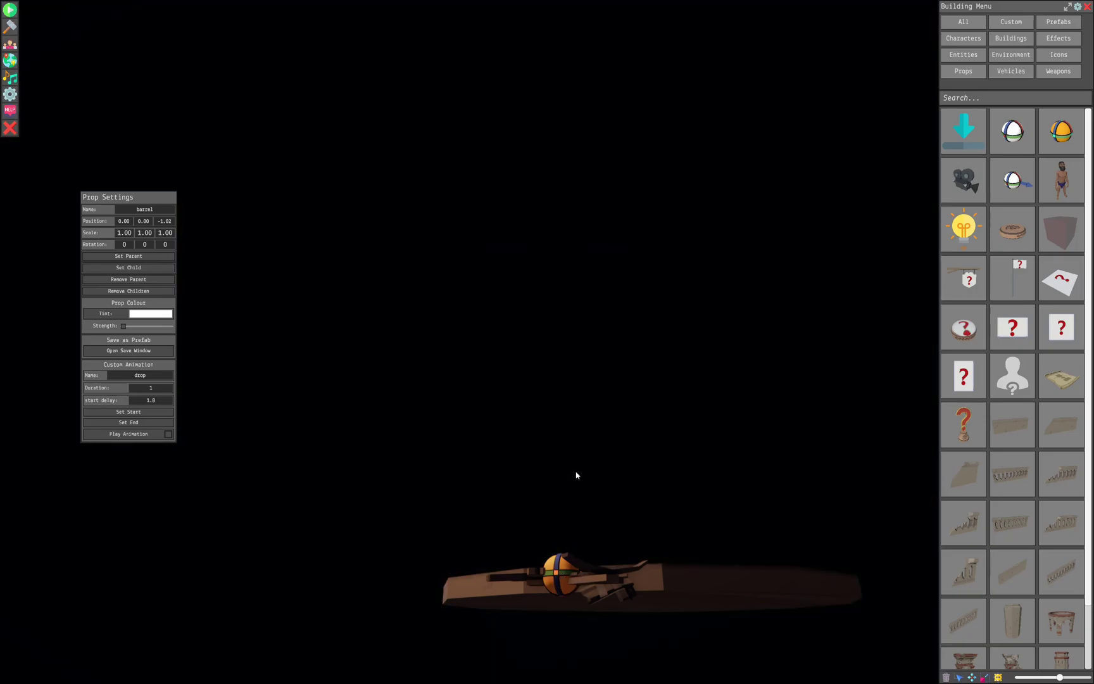
{"action": "right_click_drag", "start_coordinate": [579, 454], "coordinate": [716, 555]}
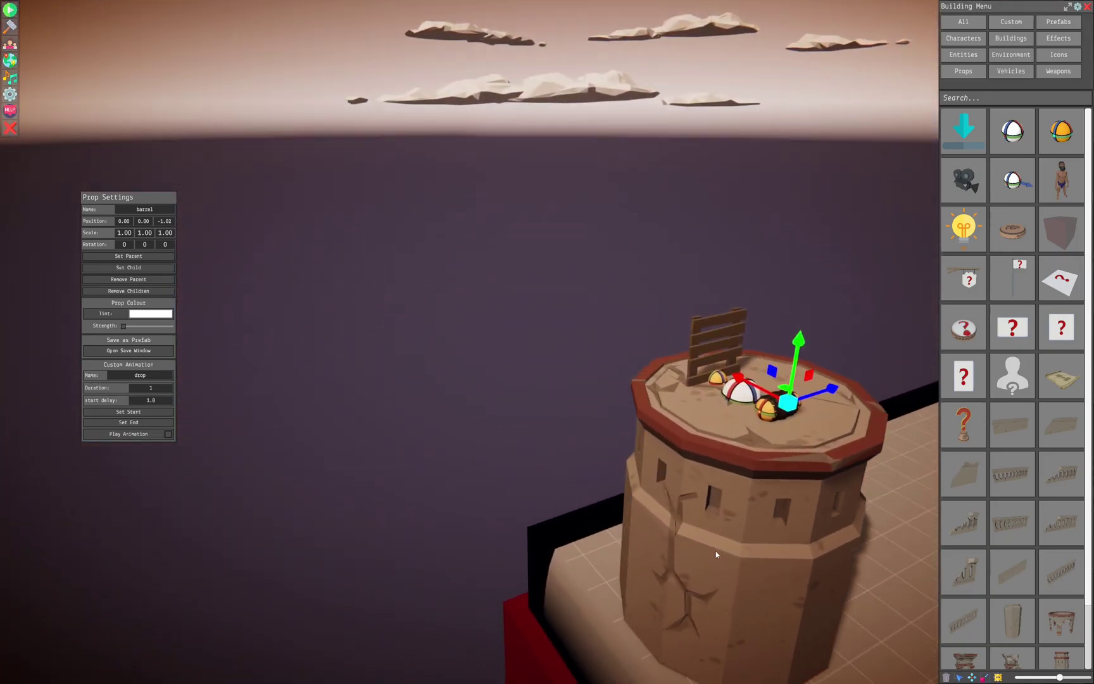
{"action": "middle_click_drag", "start_coordinate": [716, 555], "coordinate": [546, 514]}
{"action": "right_click_drag", "start_coordinate": [546, 515], "coordinate": [650, 535]}
{"action": "middle_click_drag", "start_coordinate": [658, 509], "coordinate": [568, 554]}
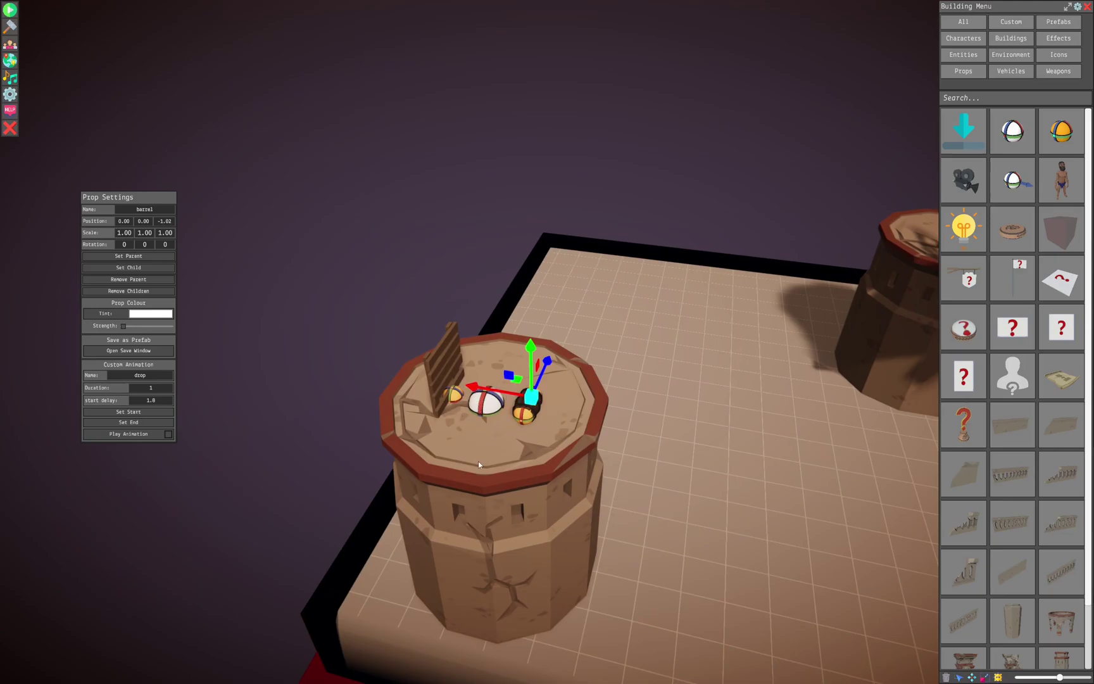
{"action": "key", "text": "Tab"}
{"action": "left_click", "coordinate": [489, 407]}
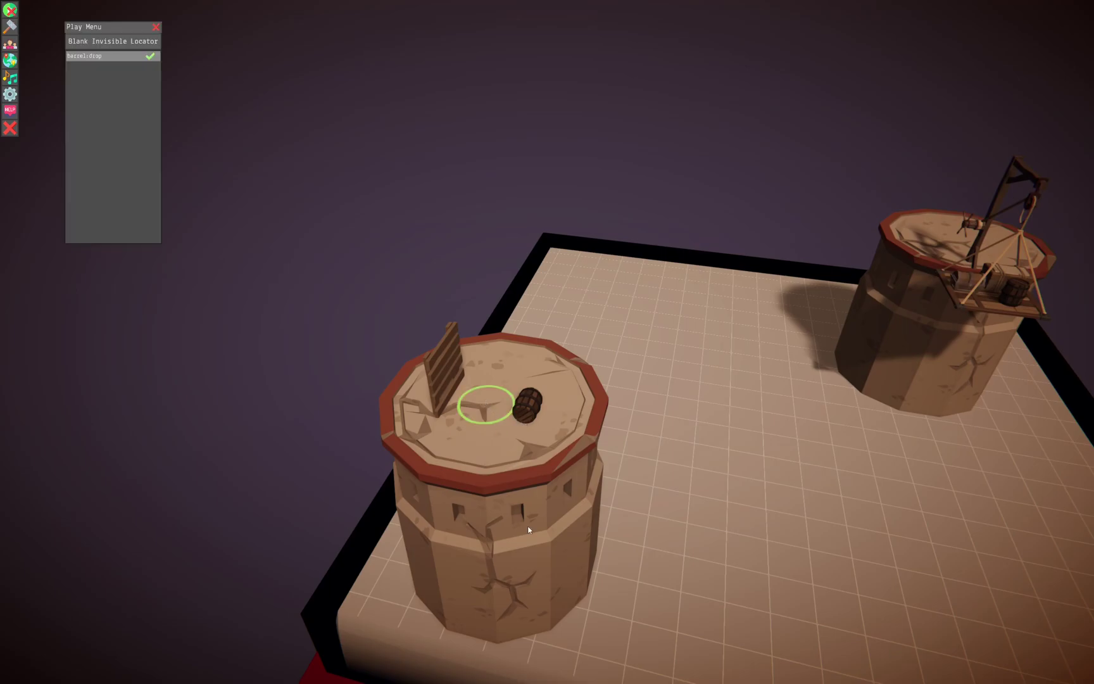
{"action": "left_click", "coordinate": [89, 59]}
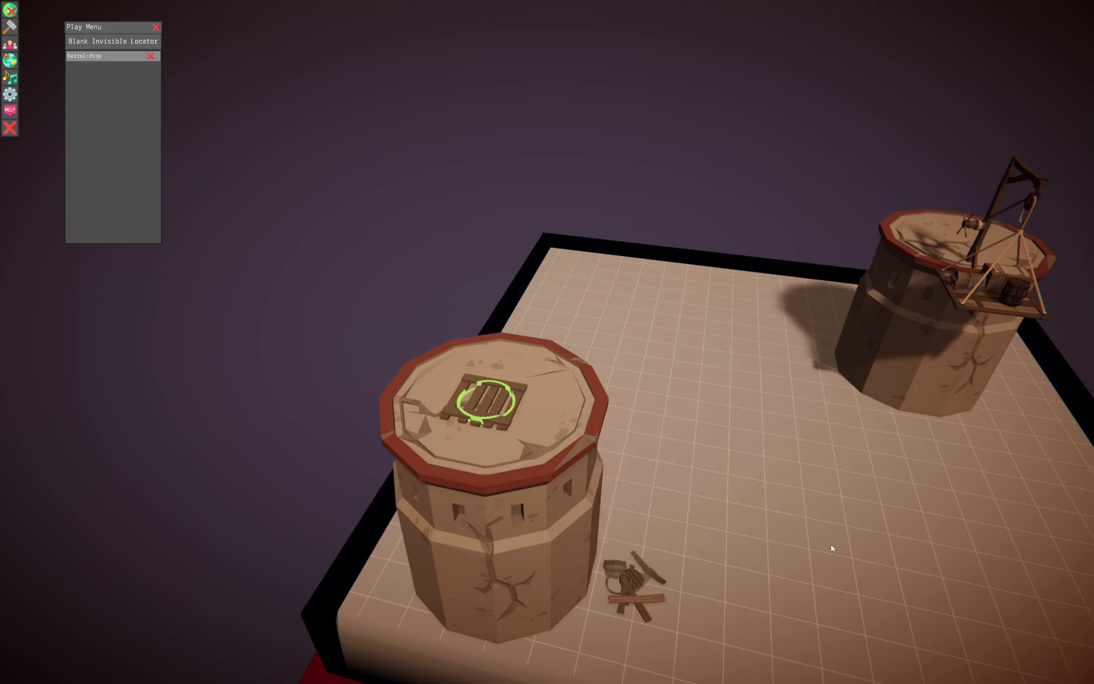
Step: Play the barrel tower's drop animation in reverse and view both towers together
{"action": "middle_click_drag", "start_coordinate": [831, 544], "coordinate": [829, 518]}
{"action": "mouse_move", "coordinate": [828, 518]}
{"action": "right_mouse_down"}
{"action": "mouse_move", "coordinate": [818, 503]}
{"action": "mouse_move", "coordinate": [827, 519]}
{"action": "right_mouse_up"}
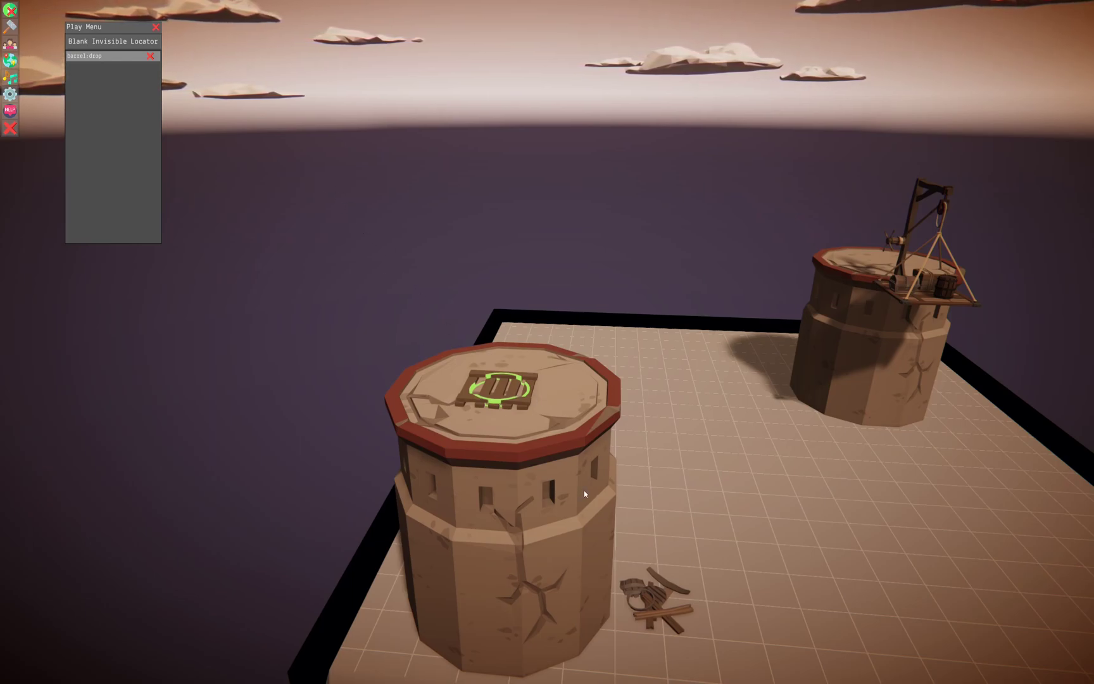
{"action": "left_click", "coordinate": [102, 56]}
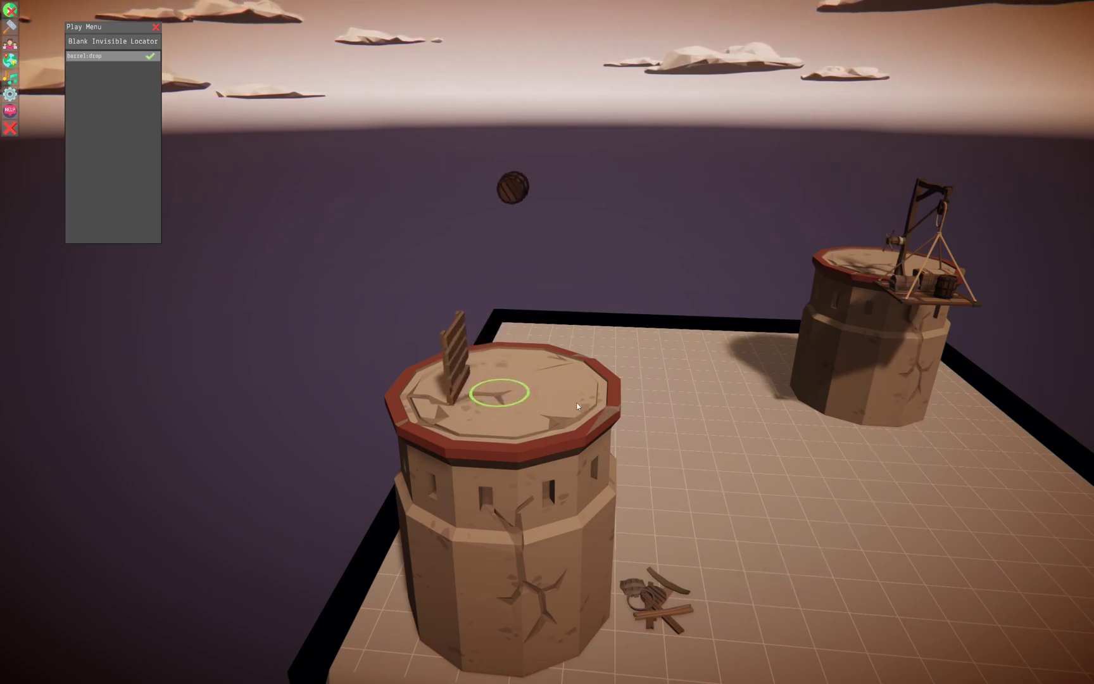
{"action": "middle_click_drag", "start_coordinate": [649, 465], "coordinate": [624, 453]}
{"action": "right_click_drag", "start_coordinate": [624, 452], "coordinate": [557, 437]}
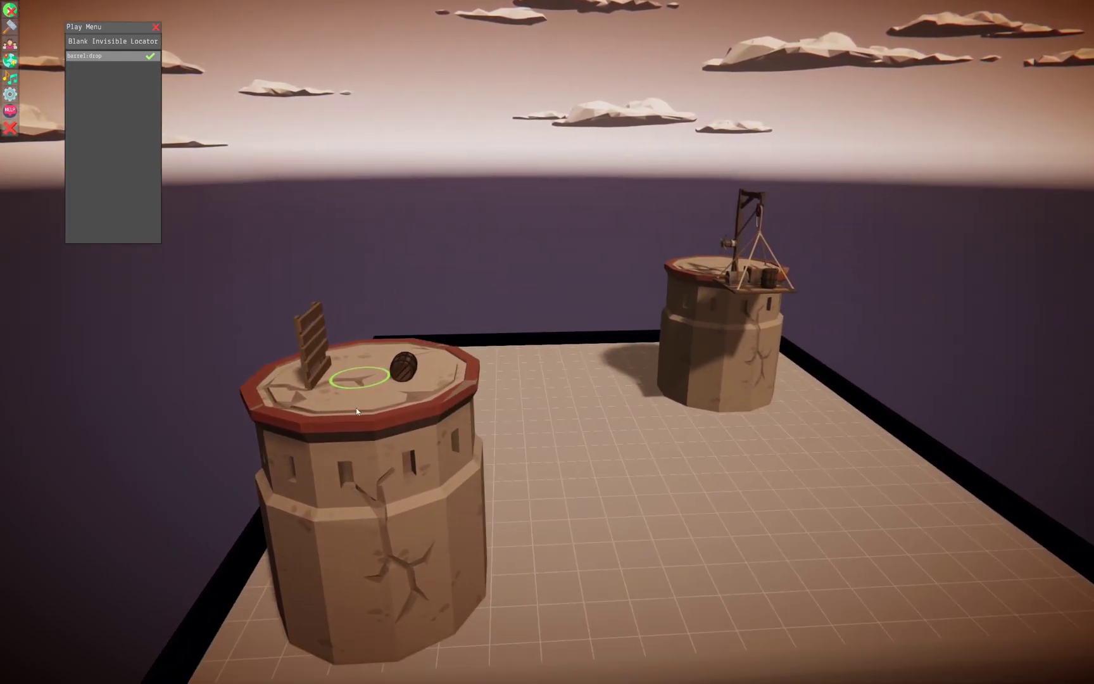
{"action": "right_click_drag", "start_coordinate": [659, 355], "coordinate": [636, 405]}
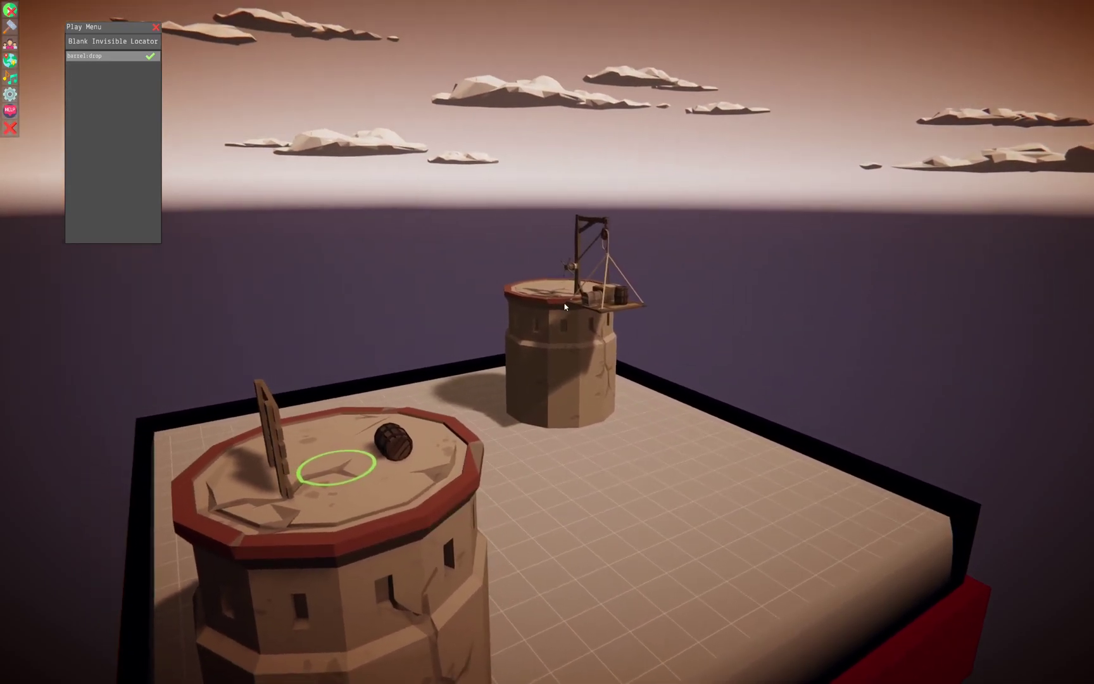
Step: Lower the crane's loaded platform with its Lift animation, and select the blank locator on the barrel tower again
{"action": "left_click", "coordinate": [567, 292]}
{"action": "left_click", "coordinate": [91, 56]}
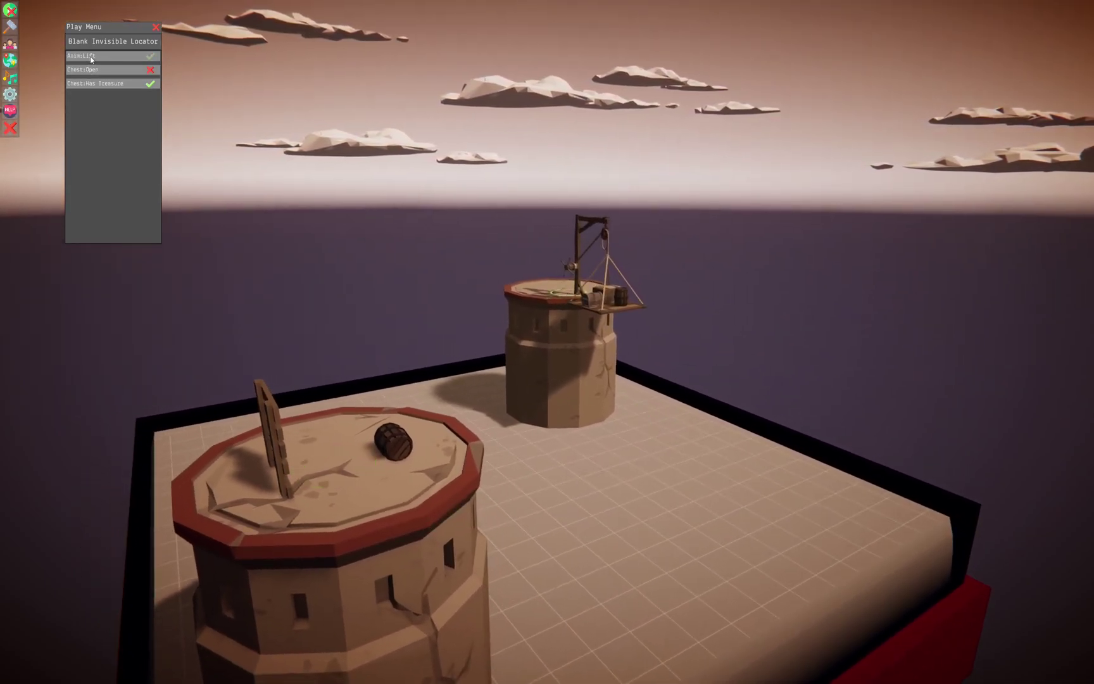
{"action": "left_click", "coordinate": [338, 475]}
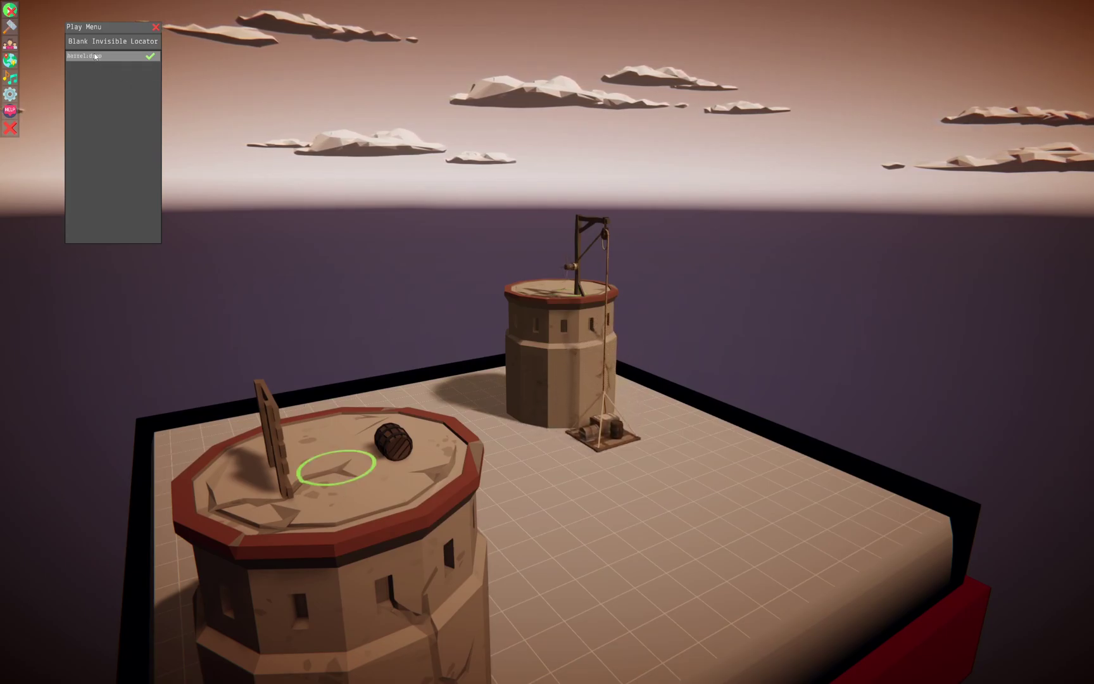